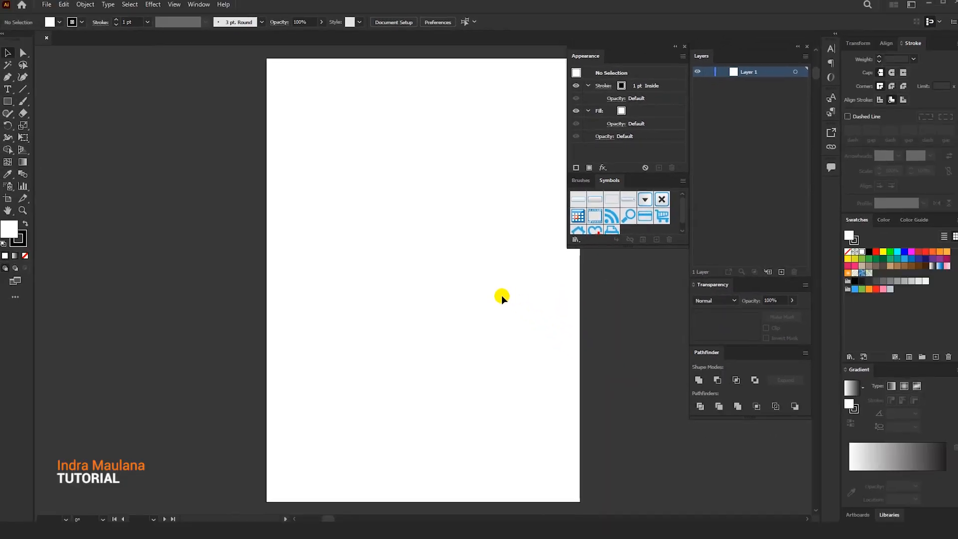
Step: Draw a rectangle covering the whole artboard, 2480 × 3508 px
left_click_drag(575, 310, 494, 306)
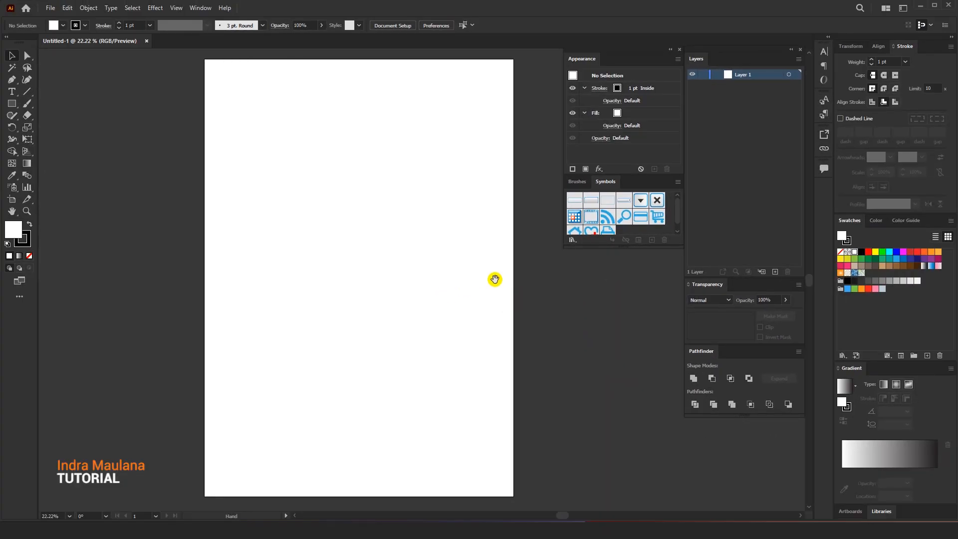
left_click(418, 194)
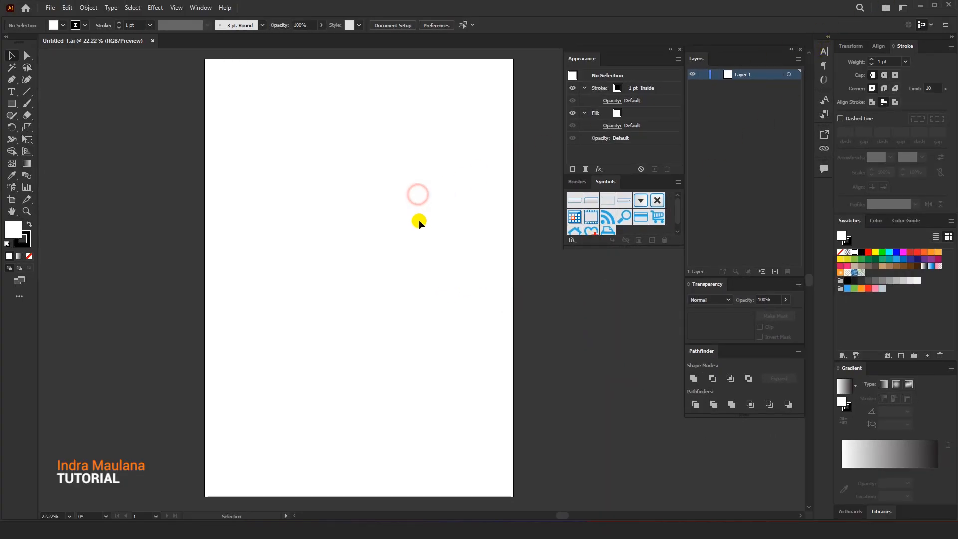
scroll(419, 220, "down", 1)
left_click_drag(439, 253, 366, 228)
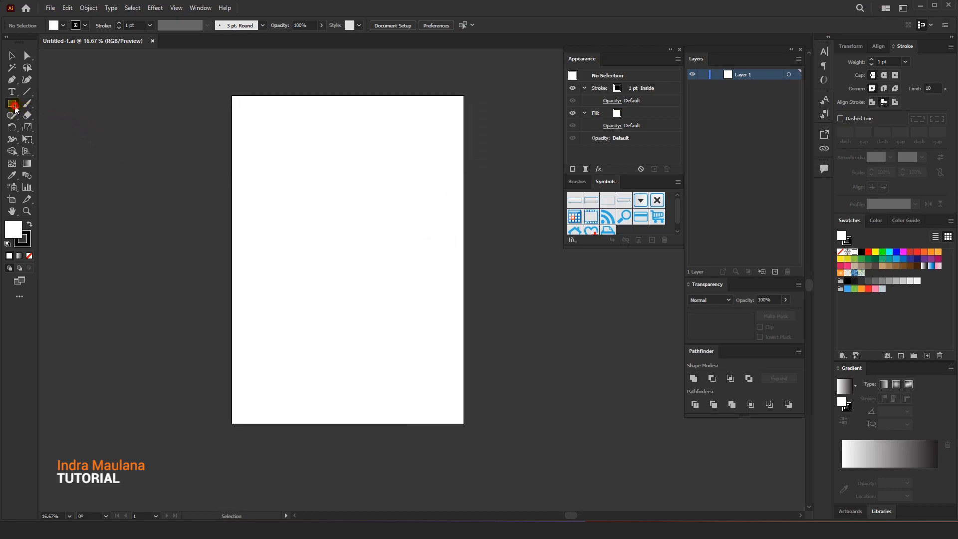
mouse_move(231, 95)
left_mouse_down()
mouse_move(439, 372)
mouse_move(464, 423)
left_mouse_up()
left_click(15, 55)
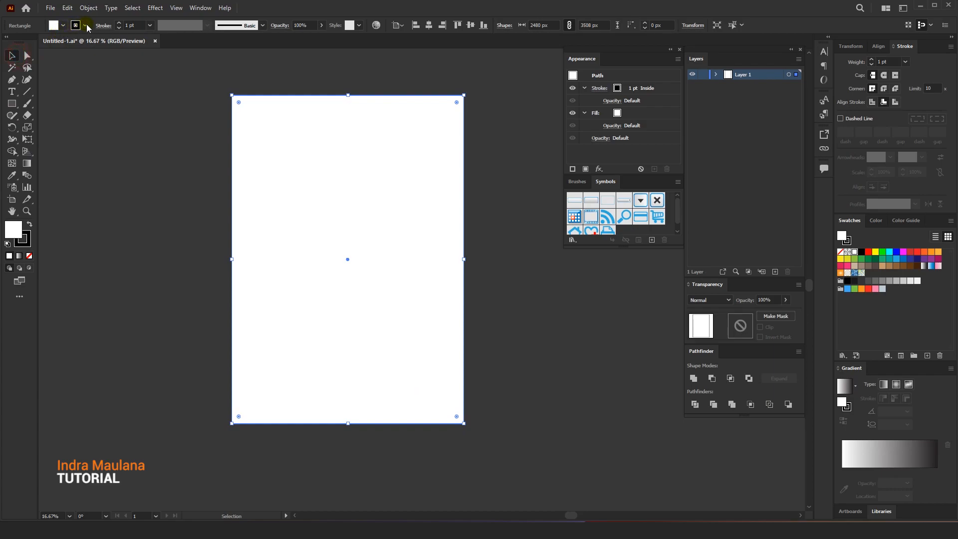
Step: Remove the stroke from the background rectangle, keeping its white fill
left_click(30, 239)
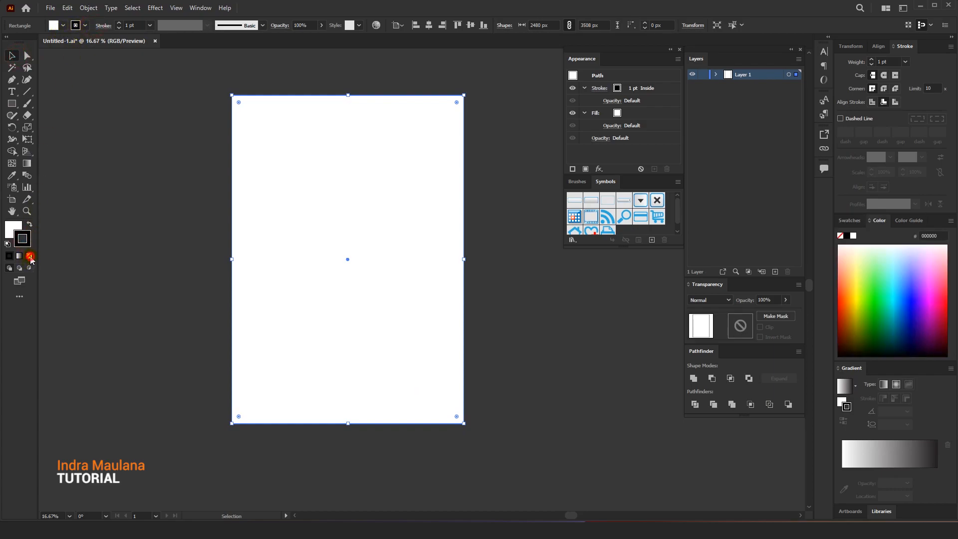
left_click(29, 257)
left_click(13, 230)
left_click(115, 192)
Step: Fill the background rectangle with a linear white-to-black gradient and select its starting colour stop
left_click(302, 205)
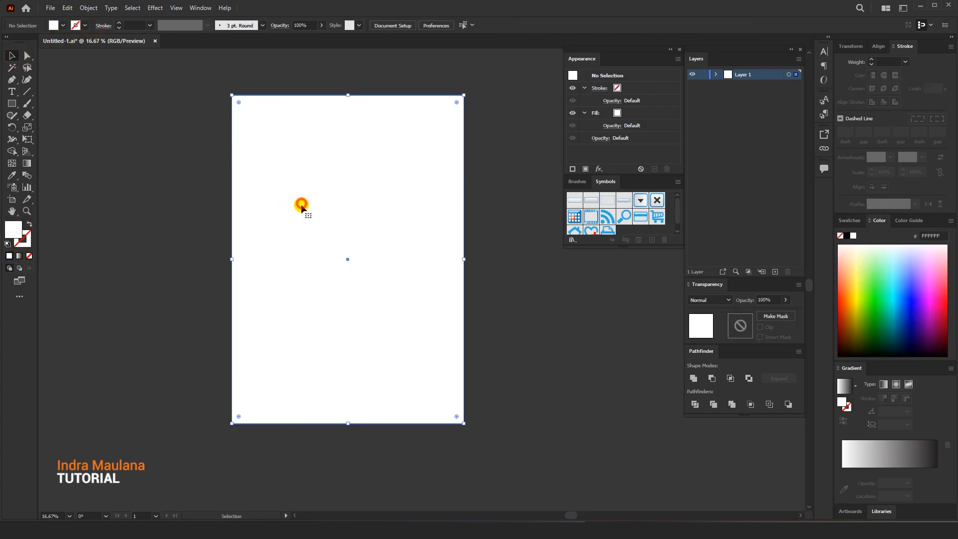
left_click(891, 455)
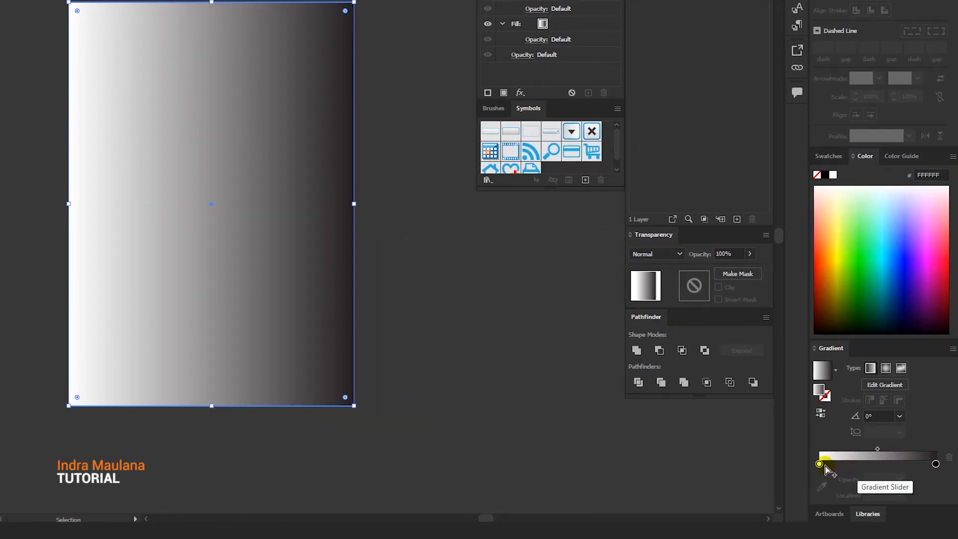
left_click(844, 470)
double_click(845, 470)
left_click(823, 465)
left_click_drag(823, 464, 820, 465)
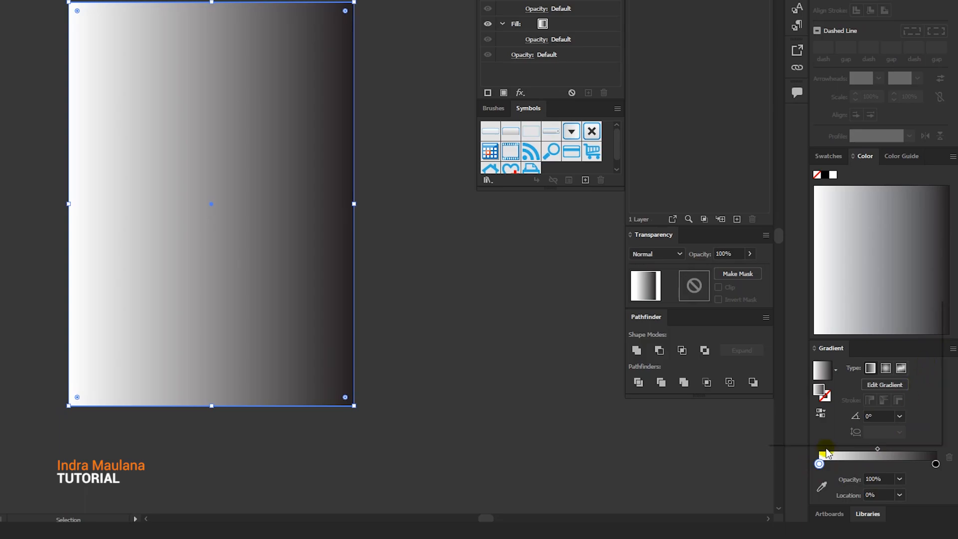
Step: Switch the starting gradient stop to RGB colours and set it to the dark grey swatch 1A1A1A
double_click(820, 463)
left_click(933, 302)
left_click(881, 320)
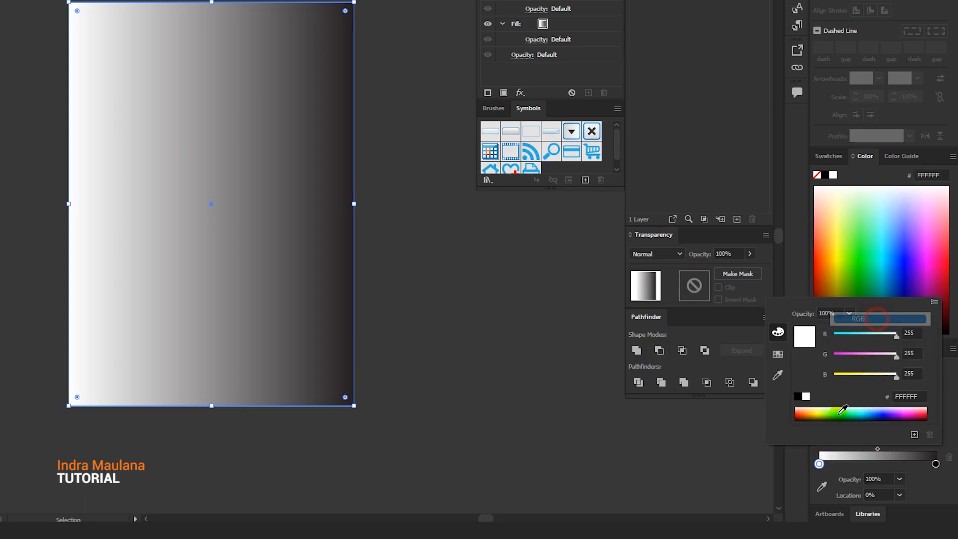
left_click(778, 354)
left_click(810, 355)
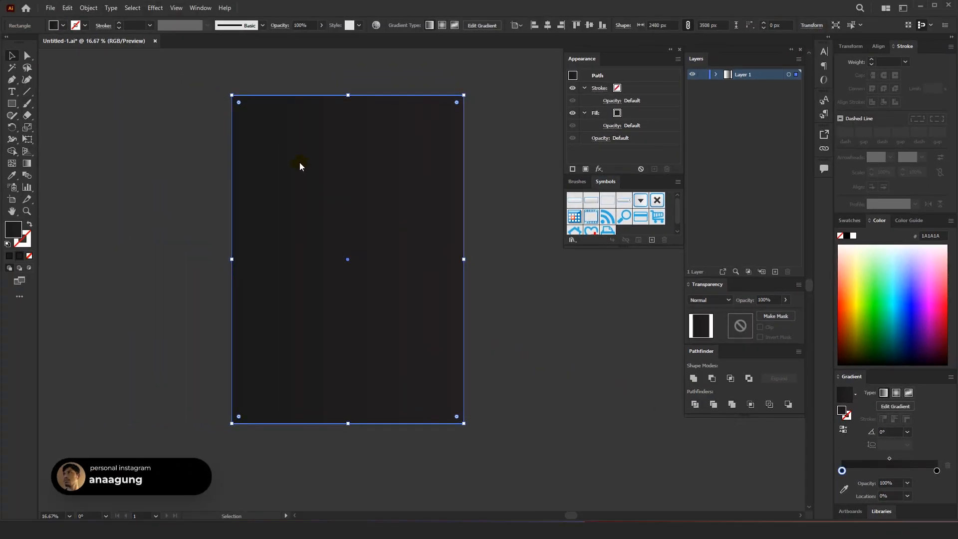
Step: Redirect the background gradient diagonally from the lower-right area of the rectangle to its upper-left corner, at about 124°
left_click(27, 163)
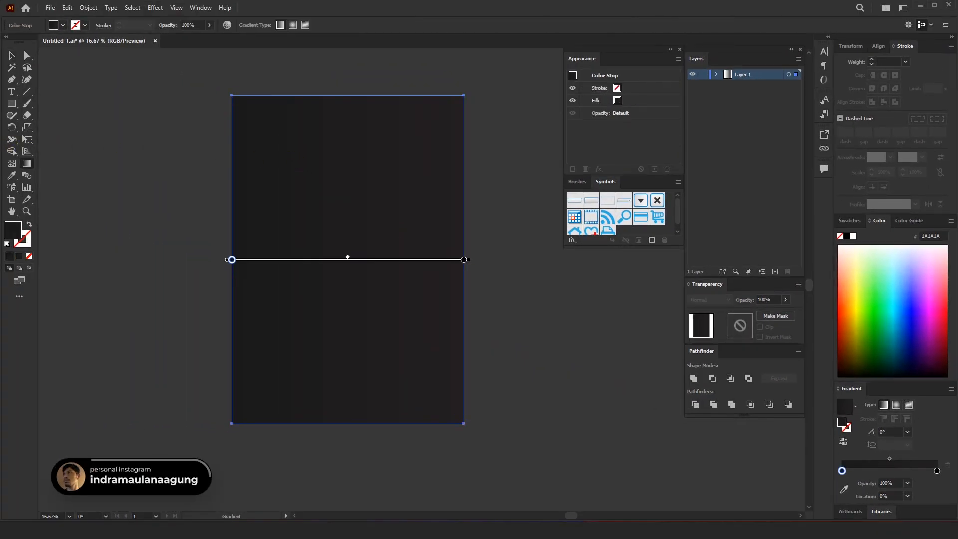
mouse_move(238, 103)
left_mouse_down()
mouse_move(416, 397)
mouse_move(296, 210)
mouse_move(295, 180)
left_mouse_up()
left_click_drag(242, 126, 353, 300)
left_click_drag(424, 384, 254, 120)
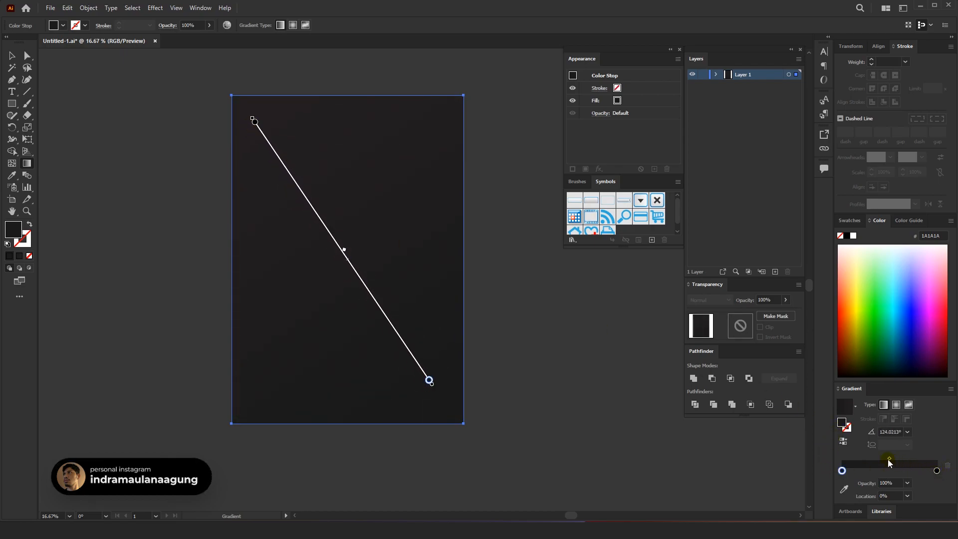
Step: Set the gradient's end stop to a slightly lighter dark grey swatch and deselect the background rectangle
double_click(937, 470)
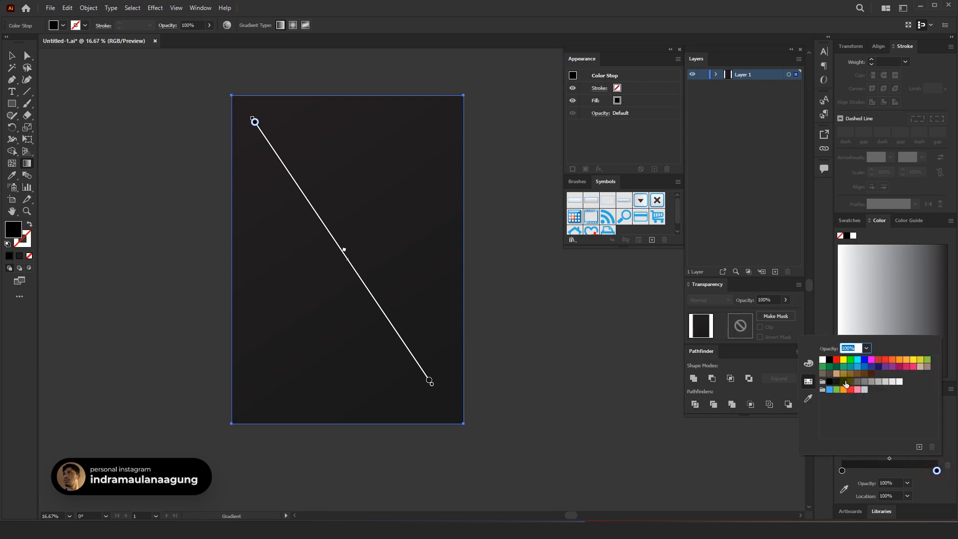
left_click(831, 382)
left_click(837, 383)
left_click(844, 384)
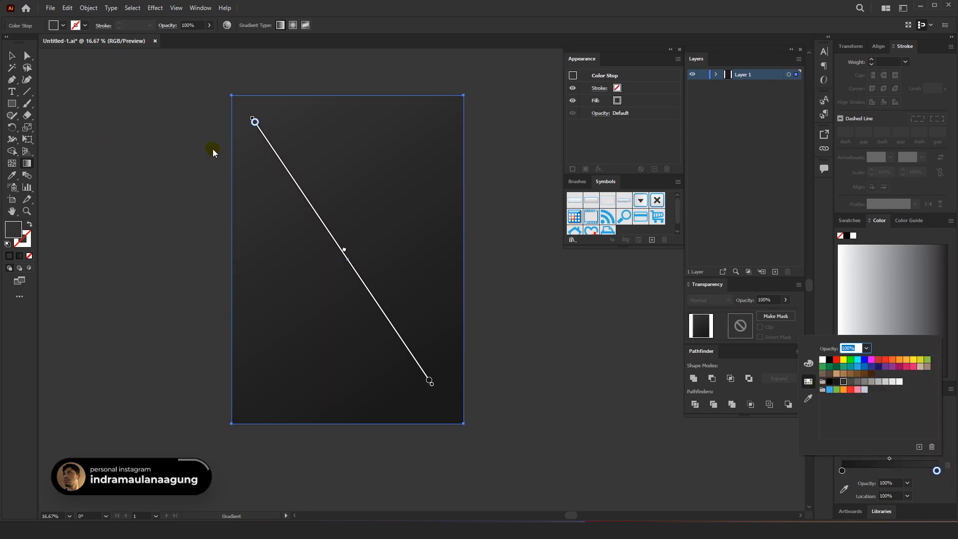
left_click(292, 161)
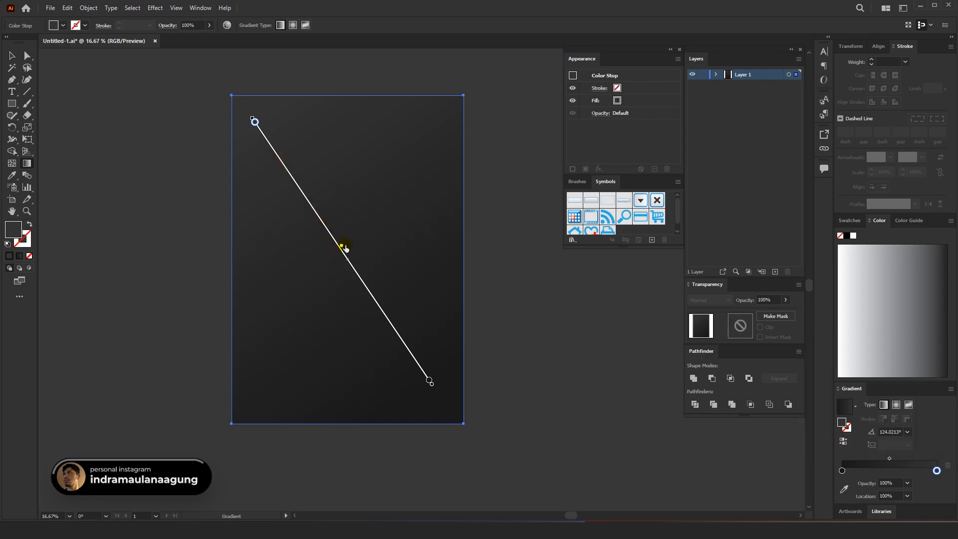
left_click(12, 56)
left_click(128, 130)
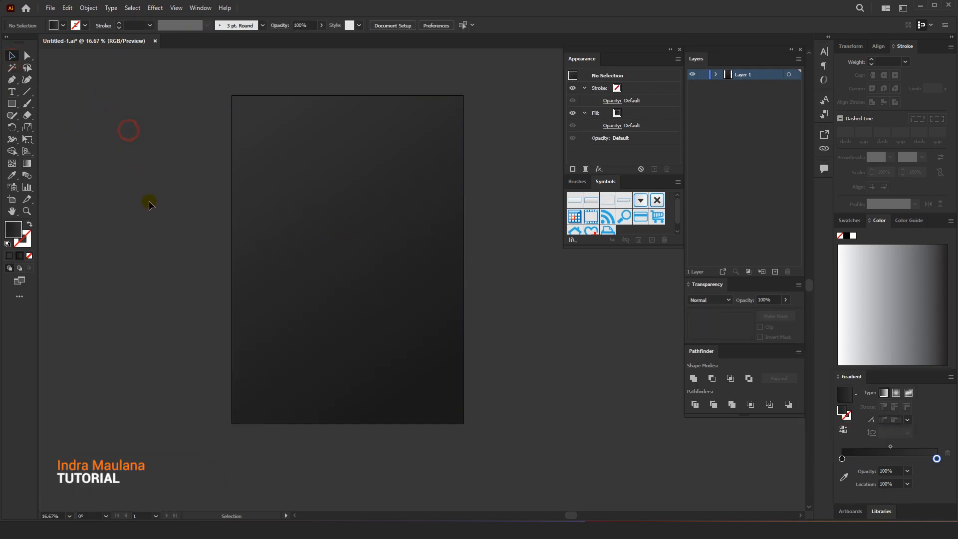
Step: Draw a circle about 2272 px in diameter on the empty canvas beside the artboard
left_click_drag(147, 183, 159, 186)
left_click_drag(13, 106, 49, 130)
left_click_drag(145, 243, 203, 350)
key("v")
left_click_drag(95, 74, 287, 75)
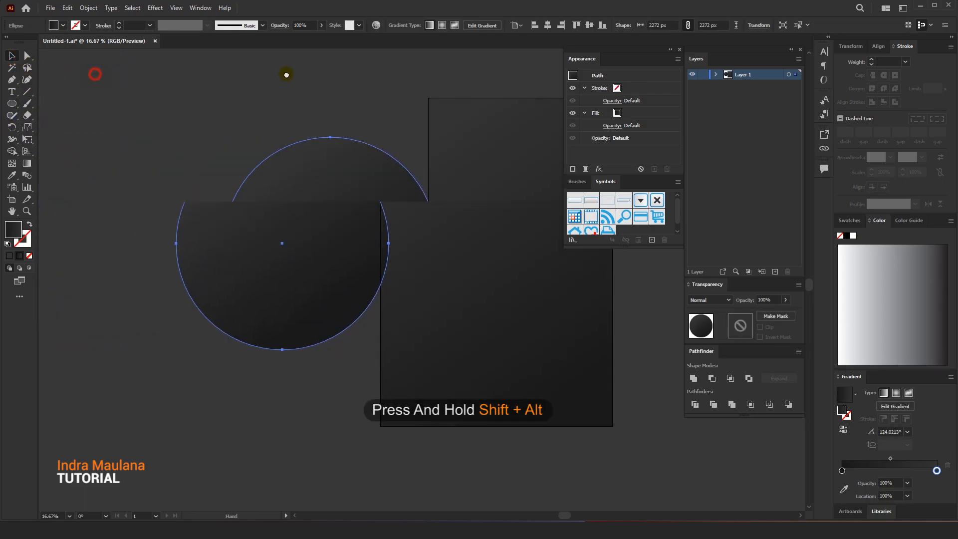
left_click_drag(337, 172, 304, 172)
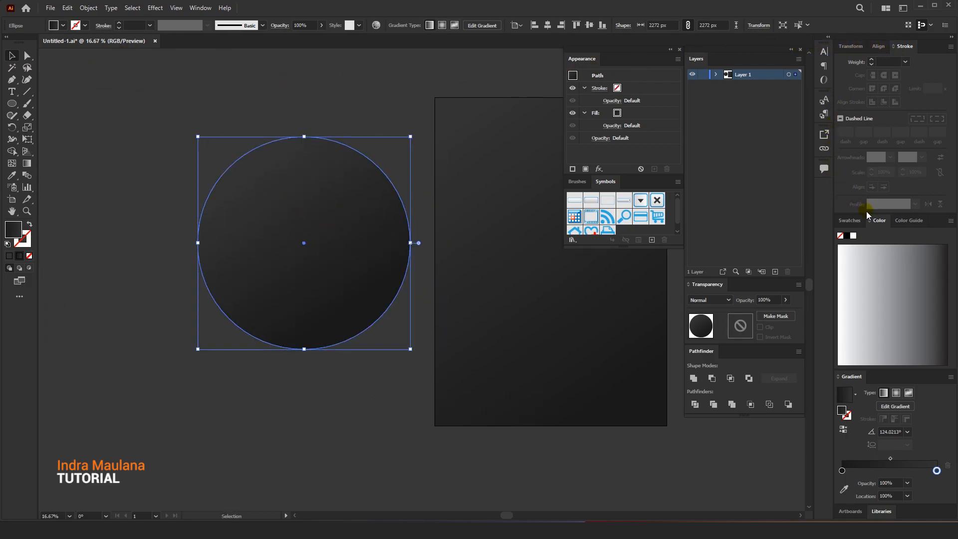
Step: Give the circle a white stroke and no fill
left_click(848, 223)
left_click(854, 252)
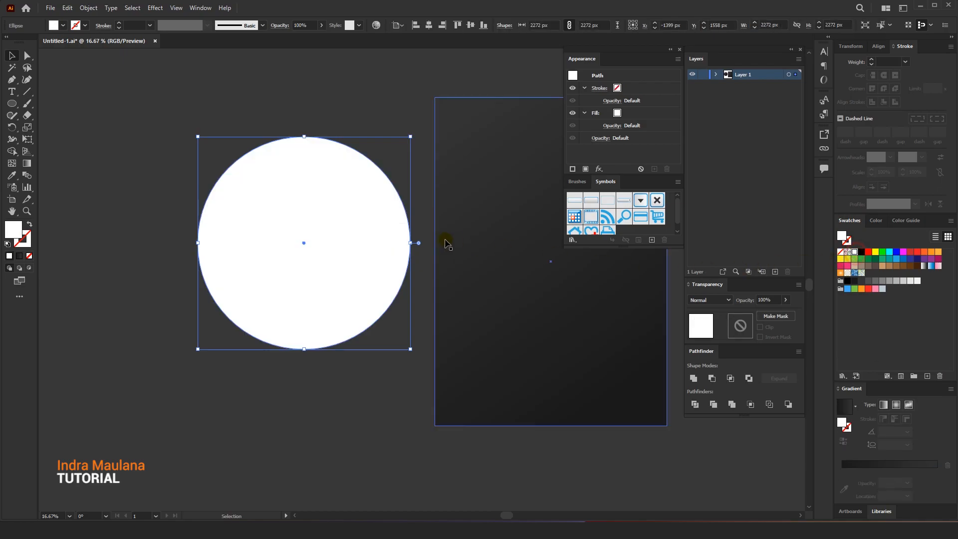
left_click(29, 227)
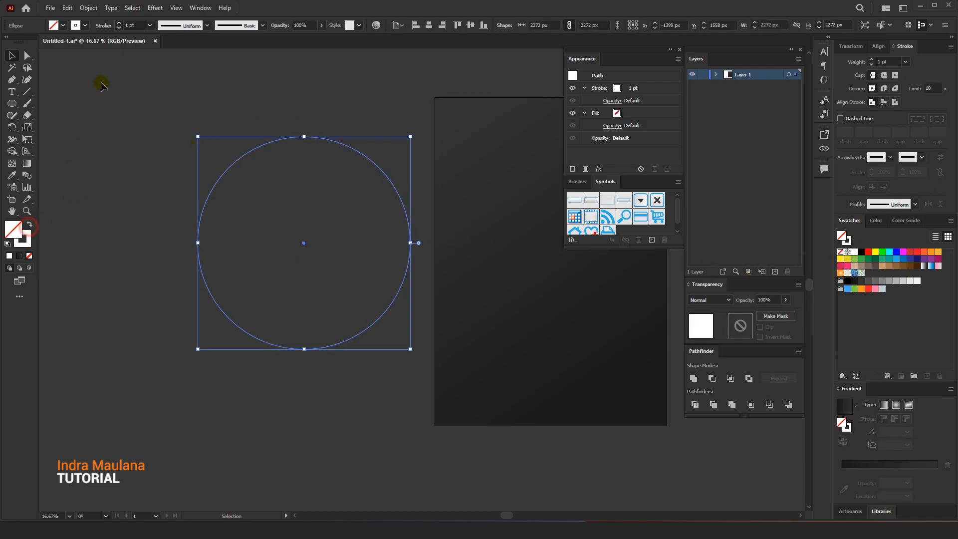
Step: Set the circle's stroke weight to 300 pt
left_click(150, 26)
left_click(161, 190)
left_click(147, 26)
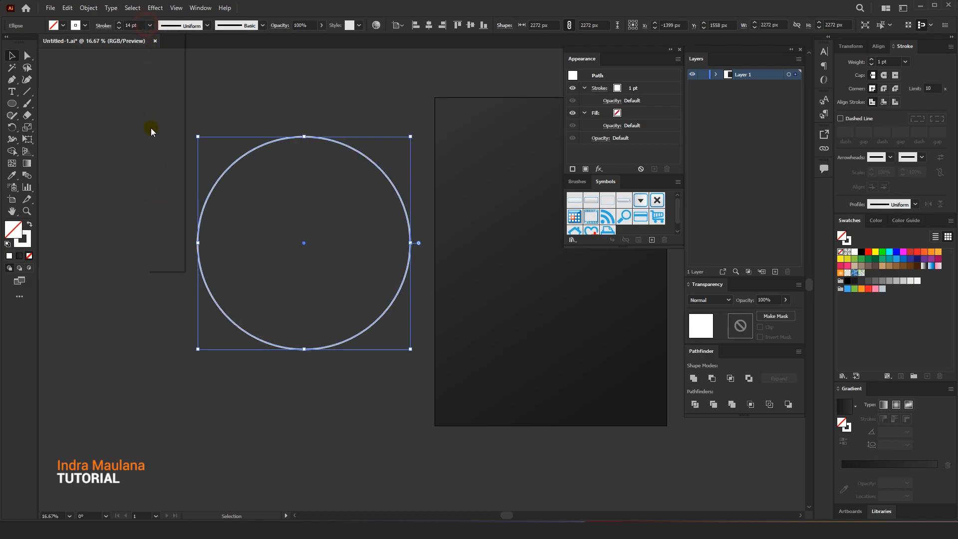
left_click(162, 267)
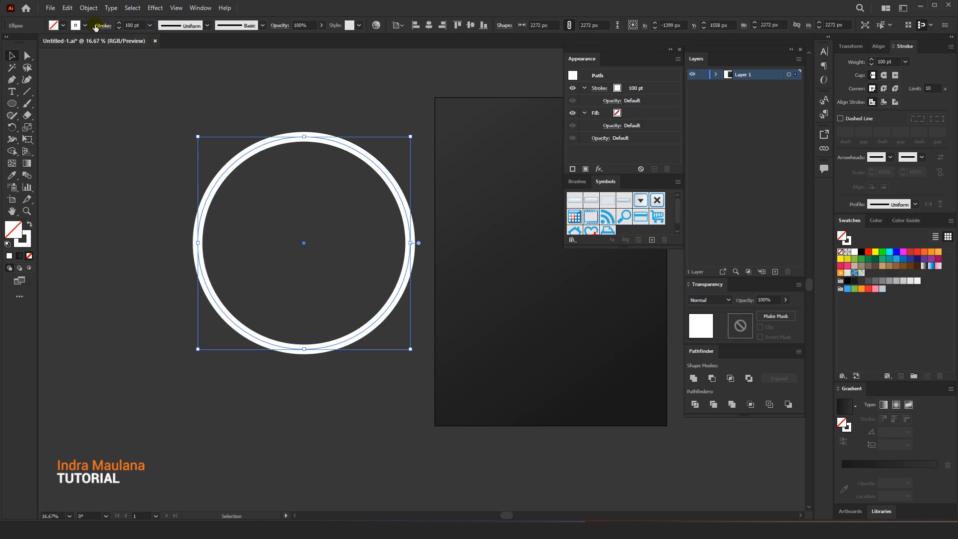
type("300")
key("Return")
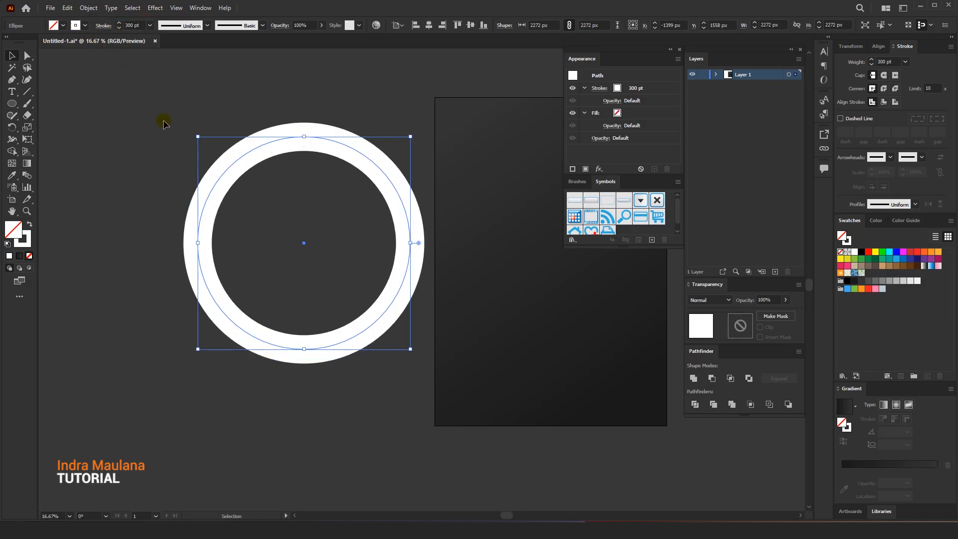
Step: Reduce the circle's stroke weight to 250 pt
left_click_drag(199, 134, 122, 132)
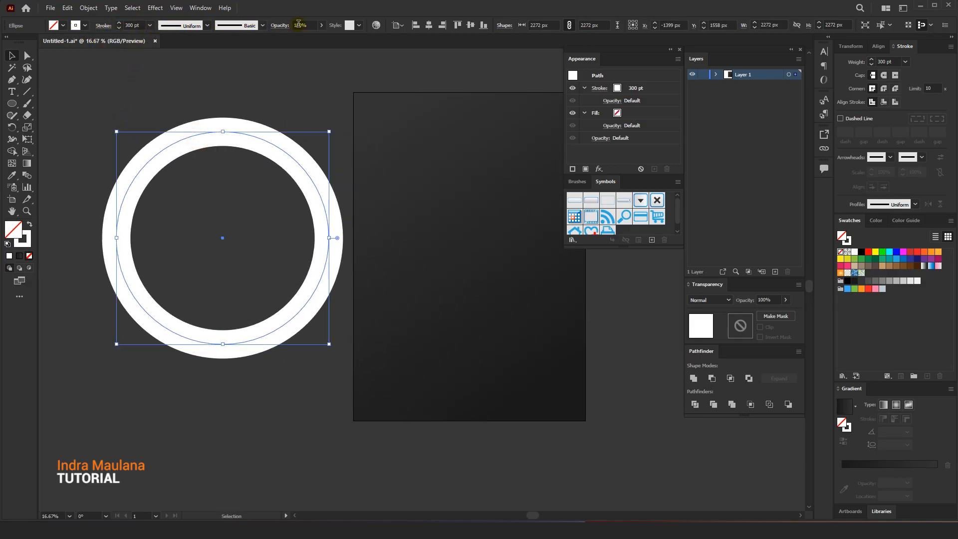
key("ctrl+minus")
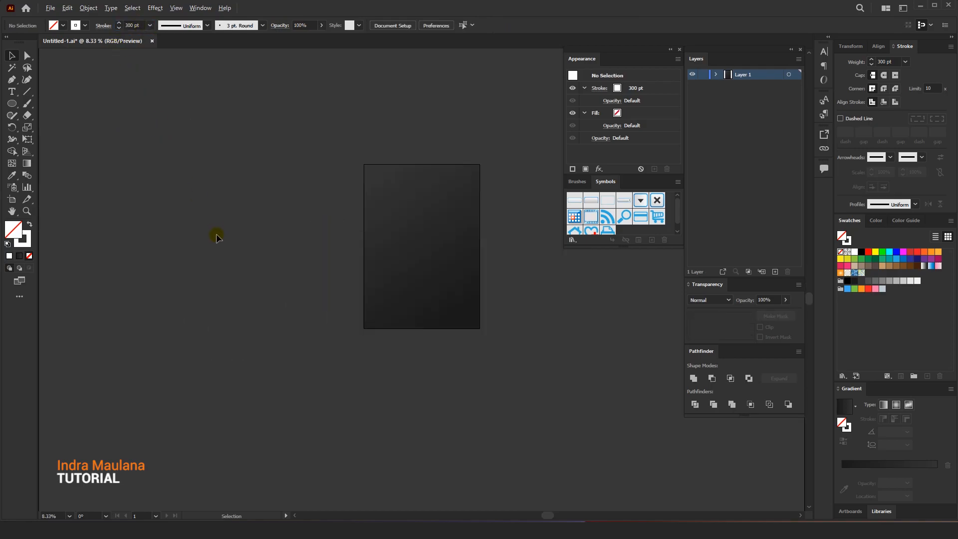
type("250")
key("Return")
Step: Centre the white circle horizontally on the artboard
left_click(278, 122)
left_click_drag(353, 132, 133, 120)
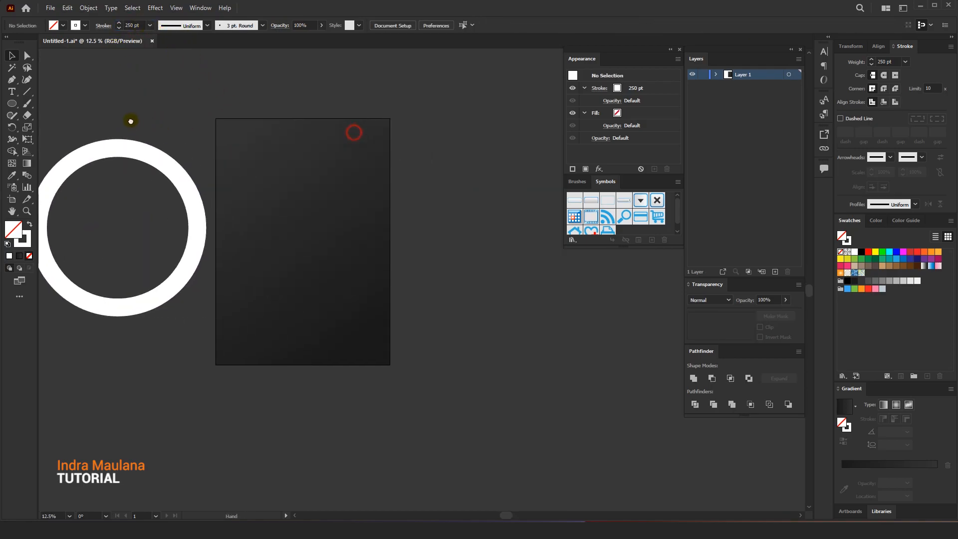
left_click(149, 138)
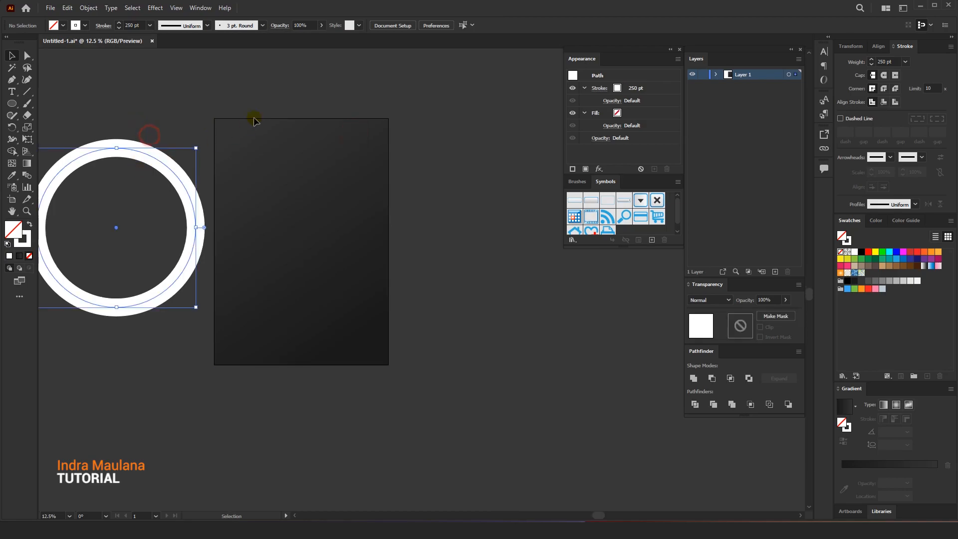
left_click(428, 25)
left_click(484, 134)
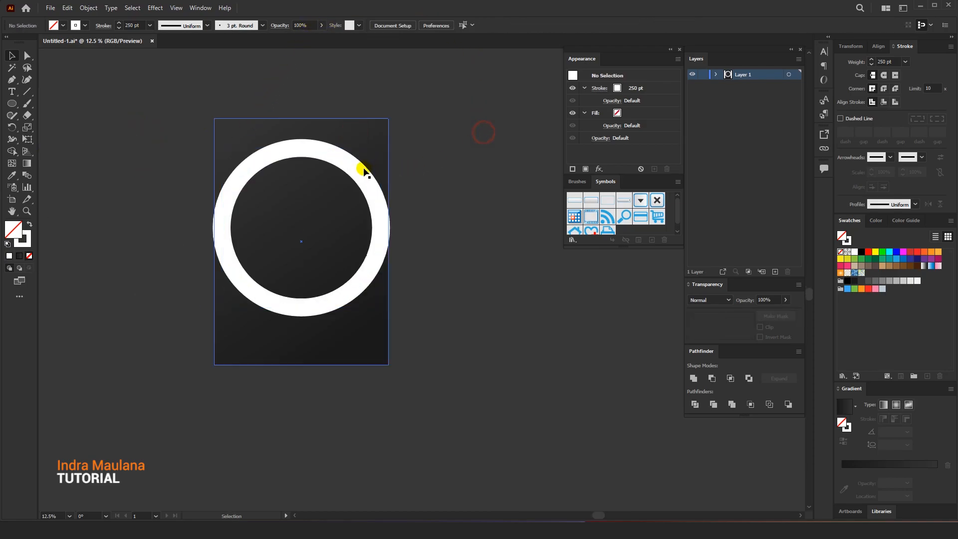
Step: Scale the white circle down proportionally about its centre to about 1602 px in diameter
left_click(358, 171)
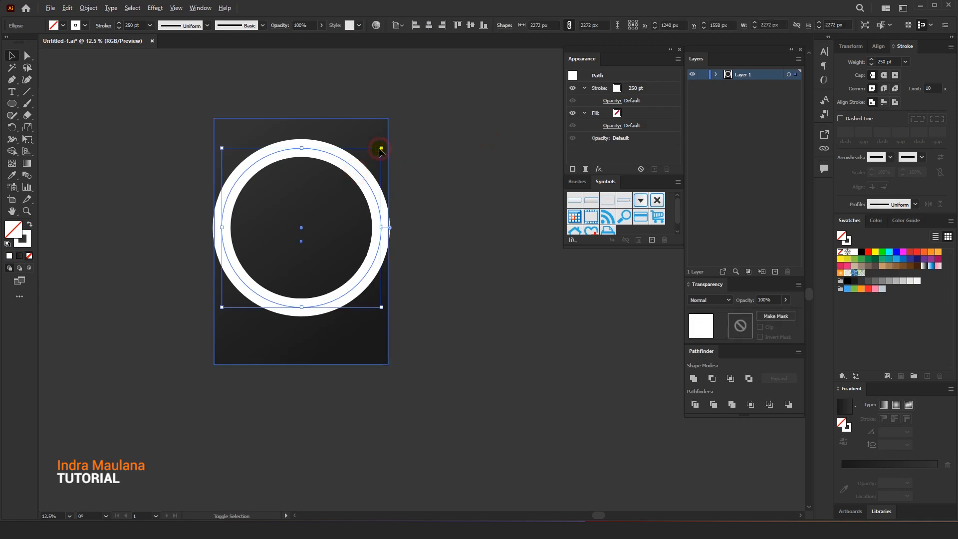
left_click(380, 150)
left_click(459, 169)
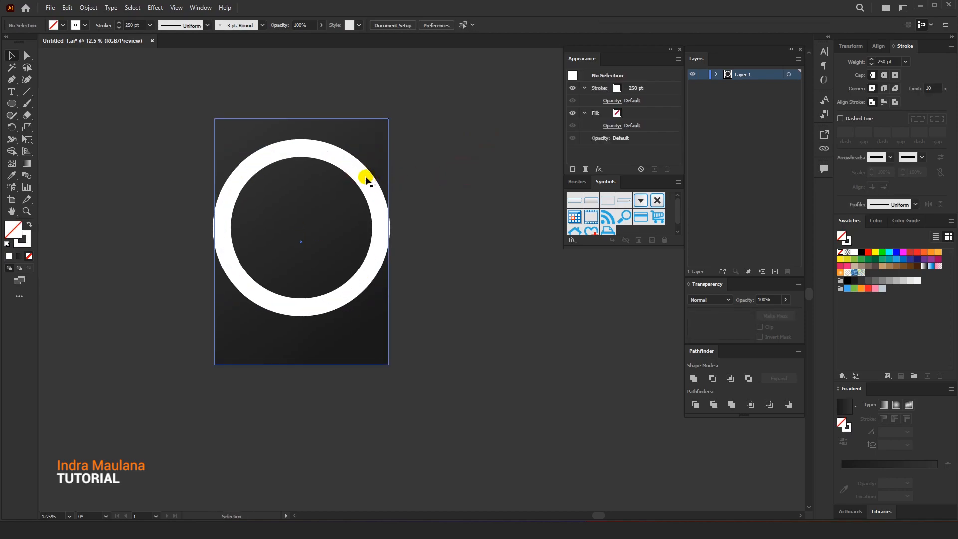
left_click(366, 178)
left_click_drag(381, 149, 368, 165)
left_click(444, 178)
scroll(441, 193, "up", 1)
left_click_drag(430, 185, 451, 174)
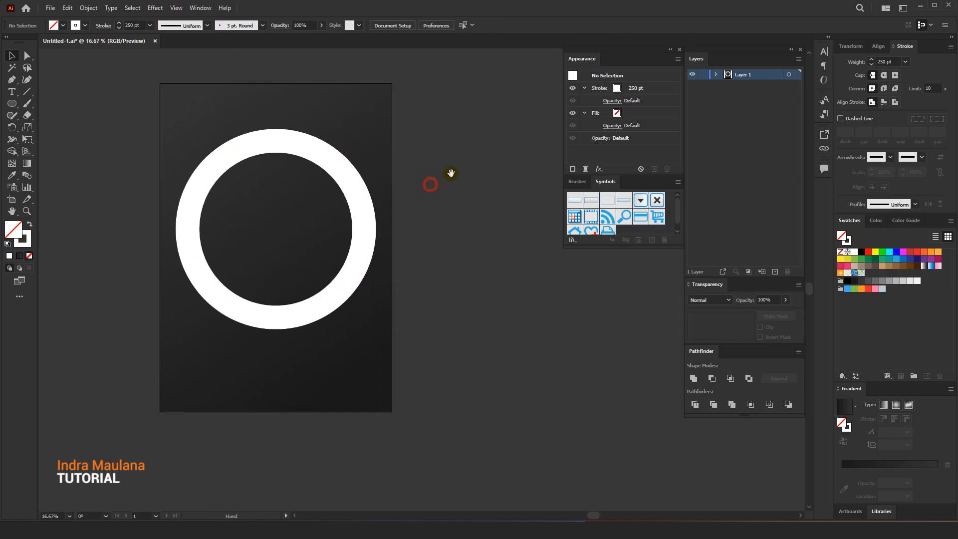
left_click(336, 162)
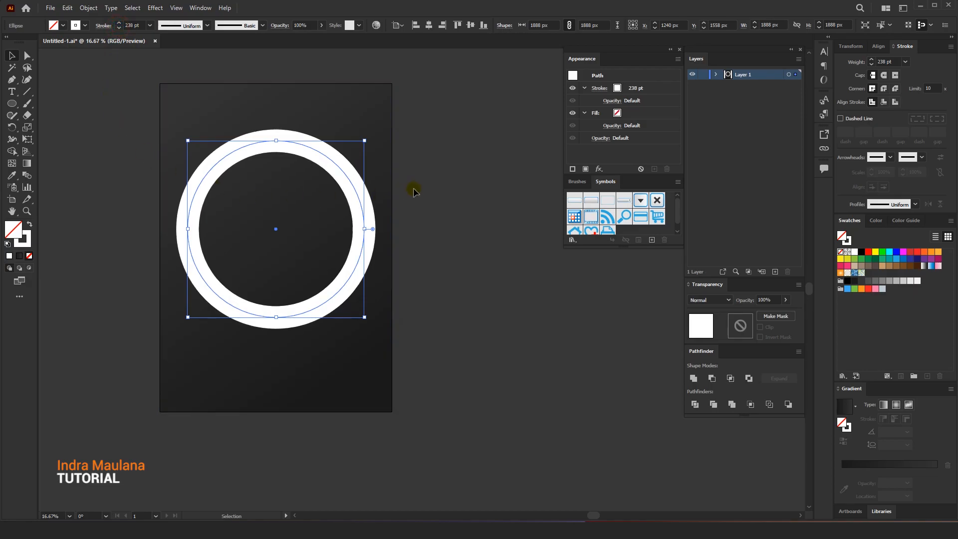
left_click_drag(364, 140, 350, 146)
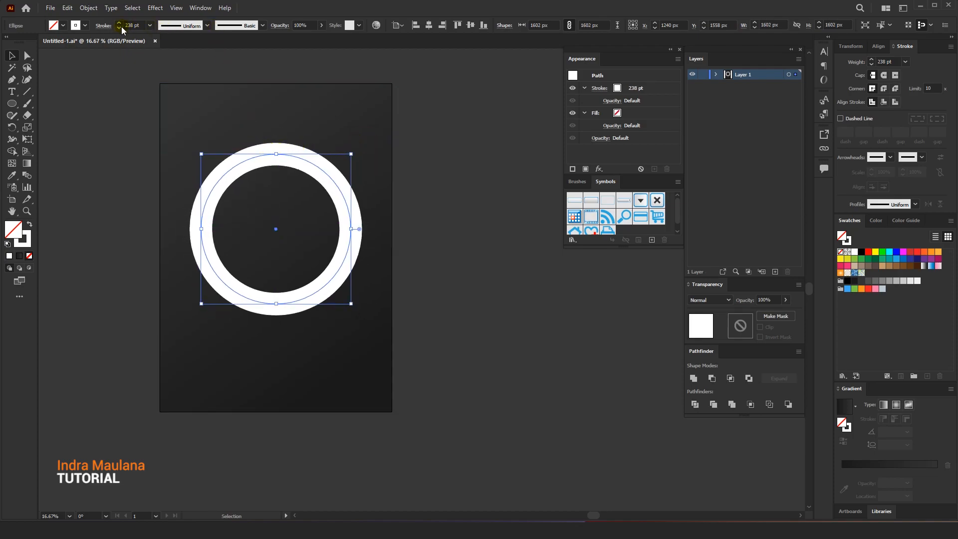
Step: Outline the circle's stroke so that it becomes a filled ring shape, and deselect it
left_click(88, 8)
mouse_move(125, 250)
left_click(243, 275)
left_click(463, 217)
Step: Fill the ring with the dark grey linear gradient at 0°
left_click(339, 194)
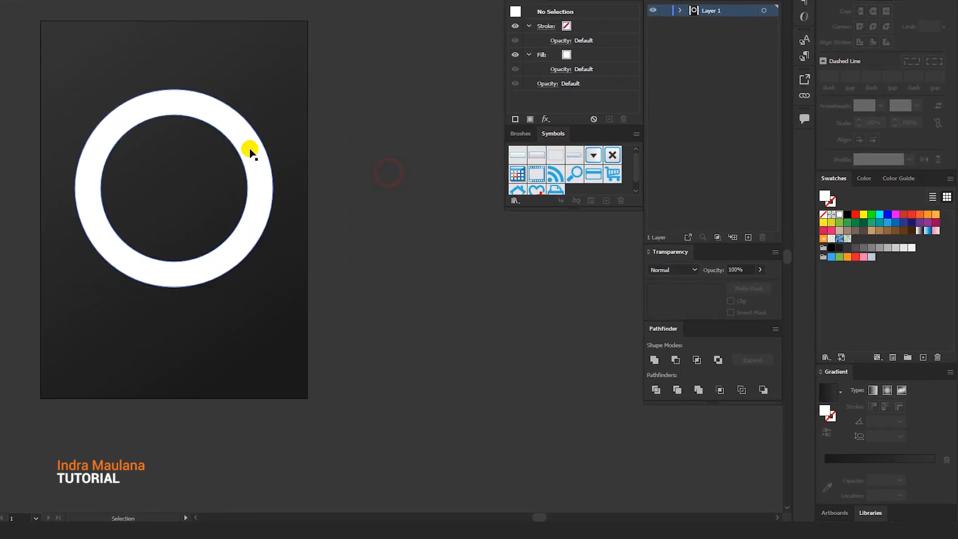
left_click(843, 455)
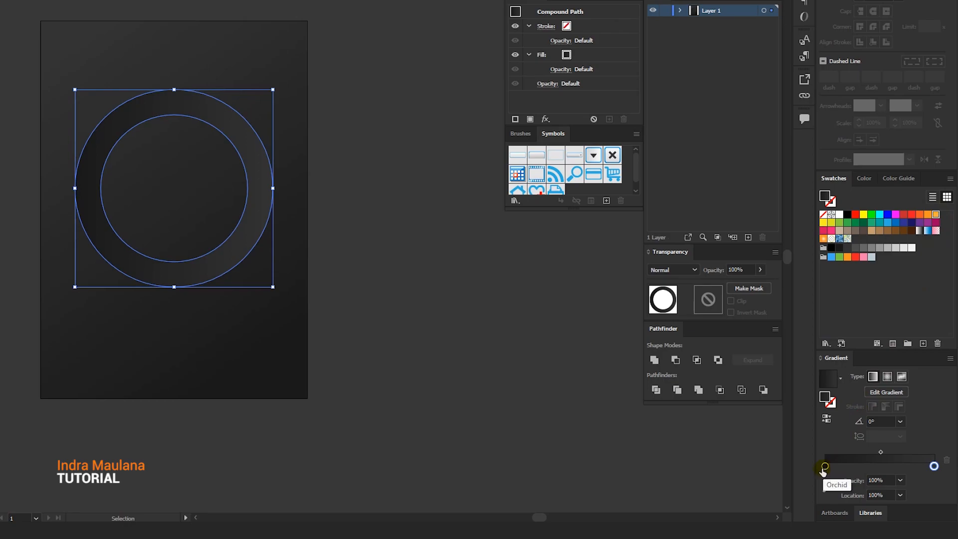
Step: Colour both stops of the ring's gradient orange and set the end stop's opacity to 0%
left_click_drag(824, 471, 825, 466)
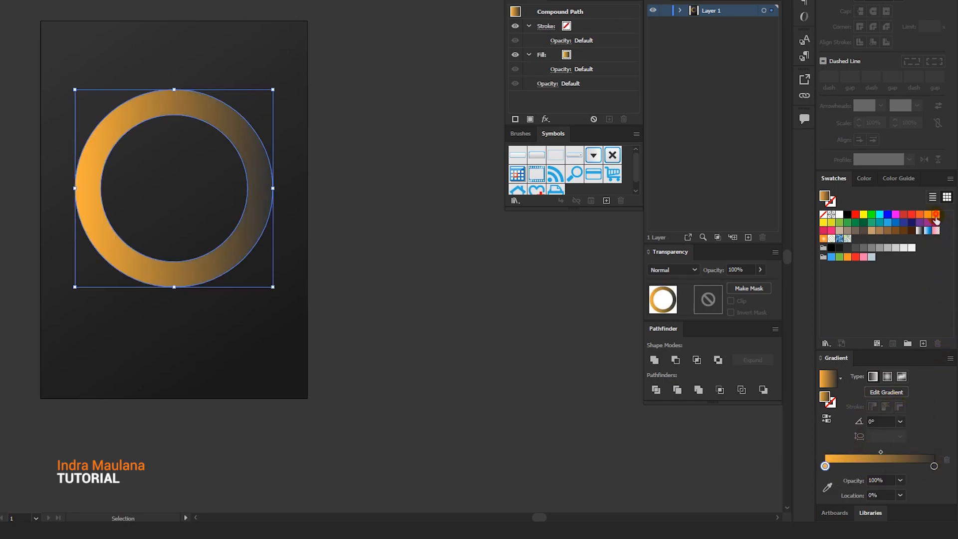
left_click_drag(937, 480, 934, 466)
left_click(900, 480)
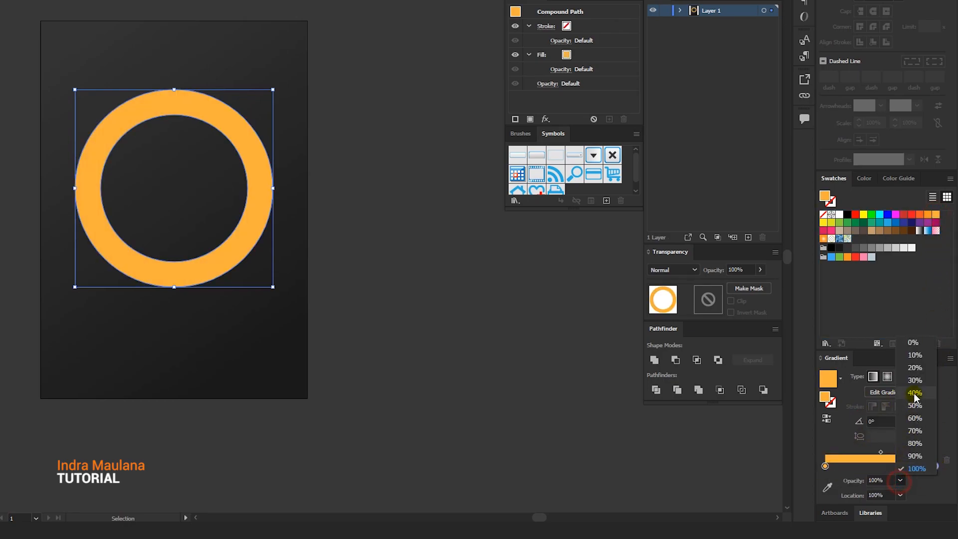
left_click(914, 343)
Step: Add an orange stop near the start of the ring's gradient and set the first stop to light peach #FBC990
left_click_drag(834, 467, 838, 467)
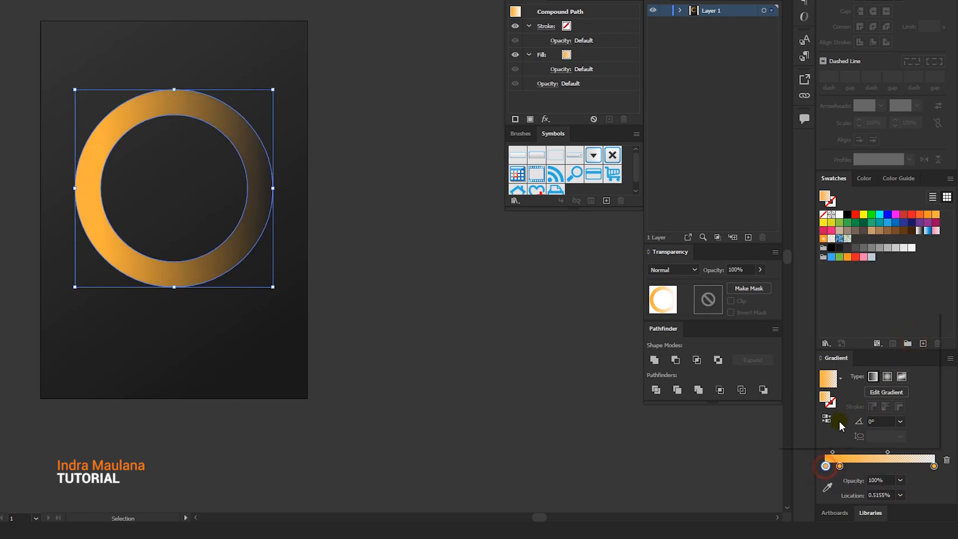
double_click(826, 466)
left_click(787, 343)
mouse_move(855, 383)
left_mouse_down()
mouse_move(885, 363)
mouse_move(871, 382)
left_mouse_up()
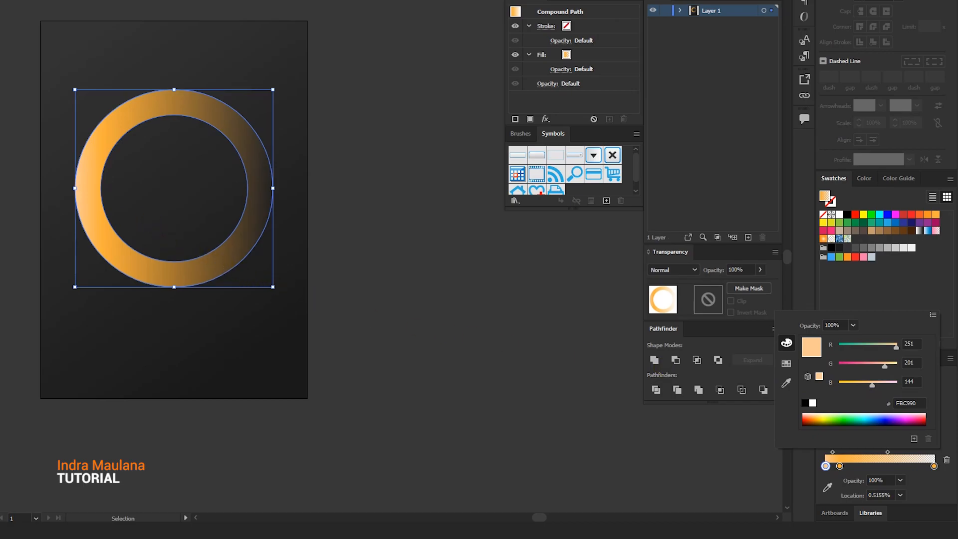
key("Escape")
Step: Run the ring's gradient diagonally from upper left to lower right at about -44.3°, with the middle stop at about 20%
key("g")
left_click_drag(110, 135, 213, 248)
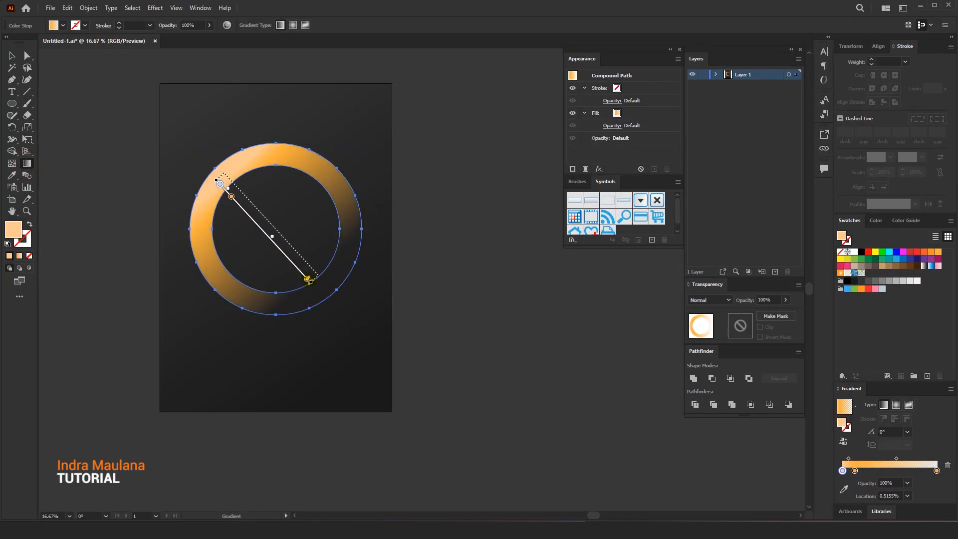
left_click_drag(310, 281, 326, 279)
left_click_drag(240, 197, 245, 200)
key("v")
left_click(114, 94)
left_click(265, 157)
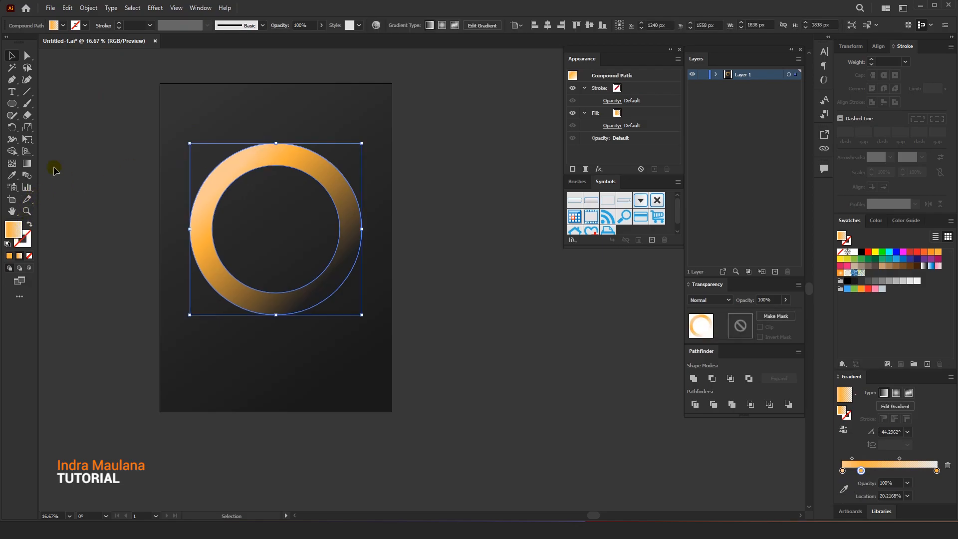
left_click(72, 10)
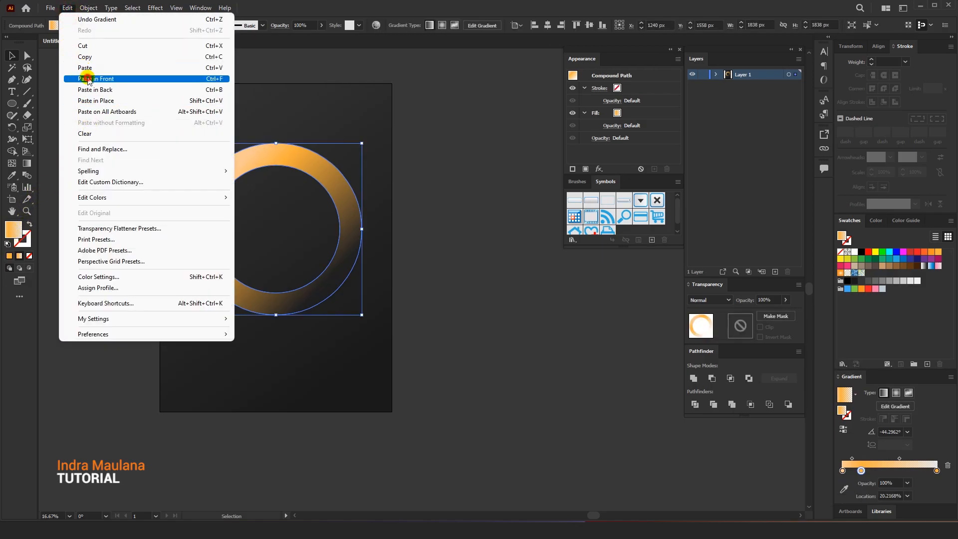
left_click(87, 77)
left_click(68, 9)
left_click(423, 180)
key("ctrl+z")
Step: Copy the gradient ring and paste the duplicate in front of it
left_click(163, 141)
left_click(256, 166)
left_click(67, 9)
left_click(81, 59)
left_click(67, 9)
left_click(72, 80)
Step: Swap the duplicate ring's gradient fill to a 1 pt stroke, reverse that gradient, and deselect
left_click_drag(78, 227, 86, 227)
left_click(30, 224)
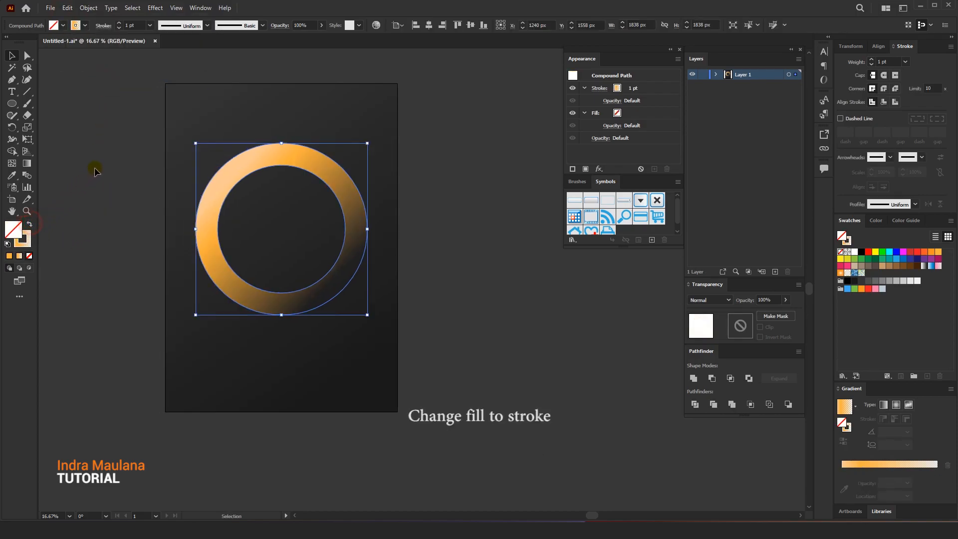
left_click(847, 428)
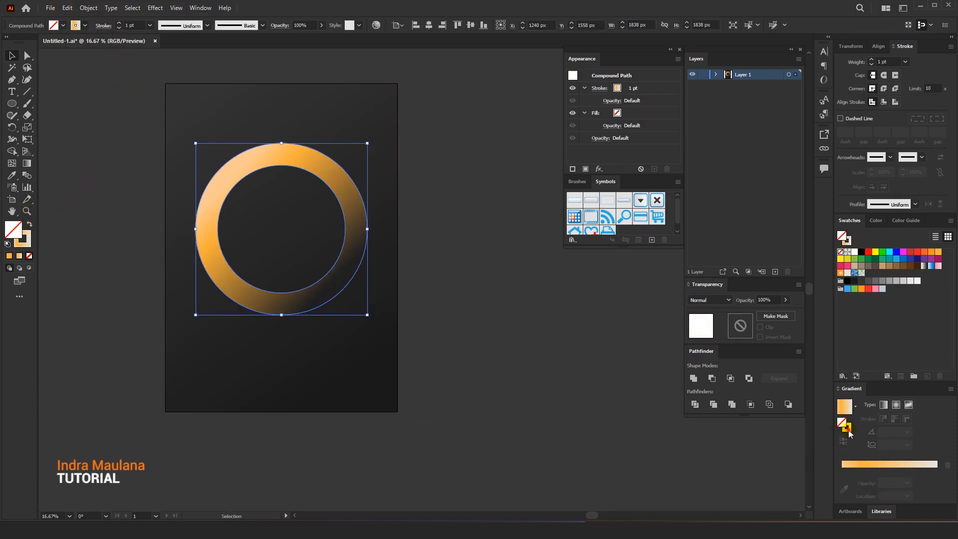
left_click(552, 402)
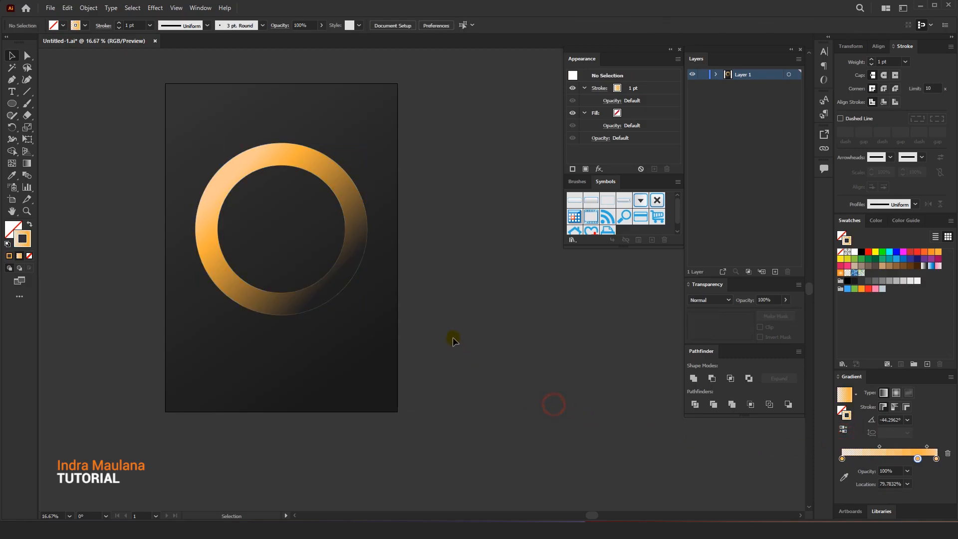
Step: Copy the filled gradient ring again and paste another duplicate in front
left_click_drag(453, 334, 474, 349)
left_click(263, 188)
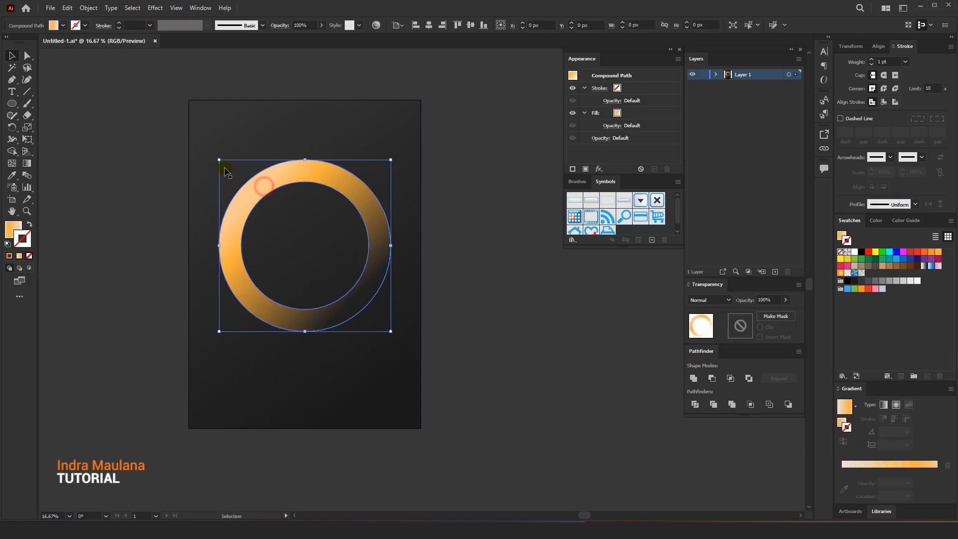
left_click(68, 8)
left_click(75, 56)
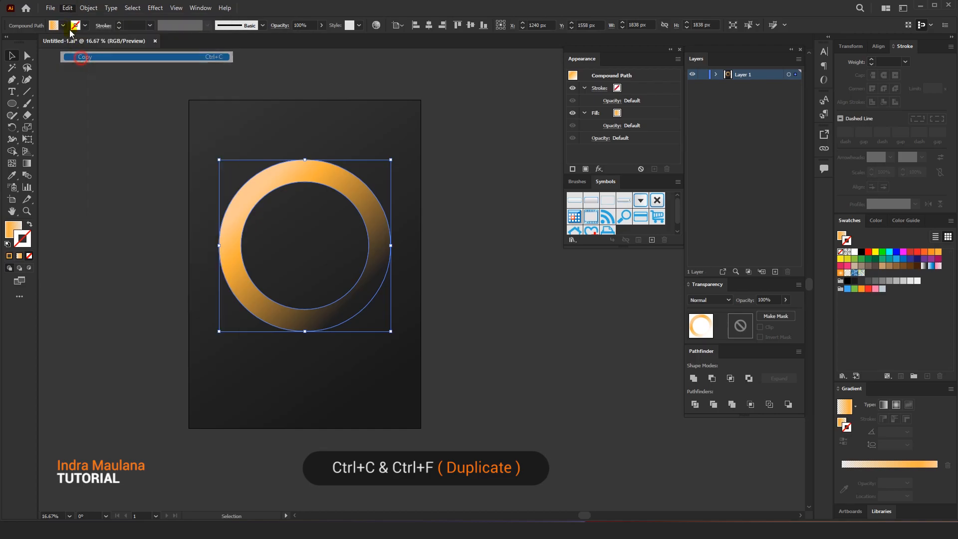
left_click(67, 7)
left_click(93, 79)
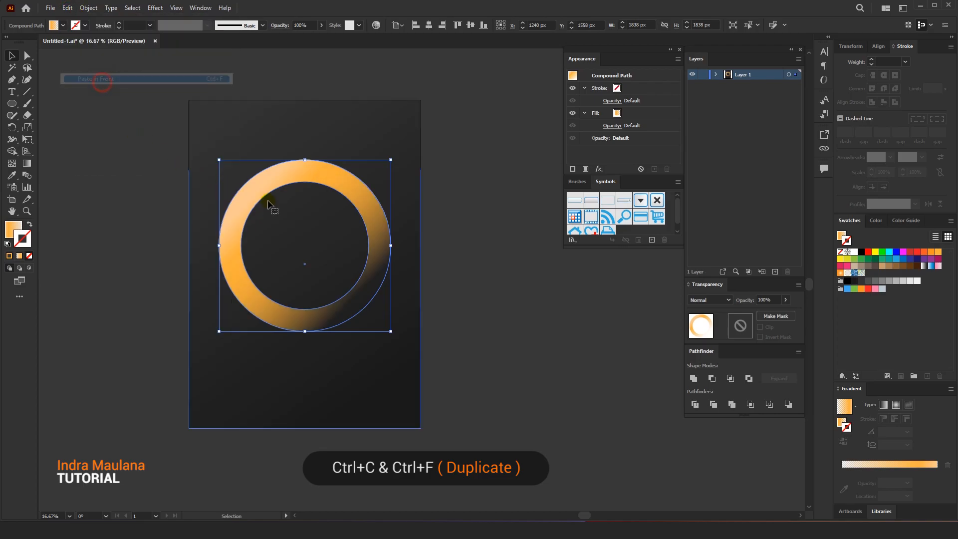
Step: In the new copy's gradient, shift the orange stop towards the middle and set the first stop to light yellow #FBFFB6
scroll(273, 197, "up", 1)
left_click_drag(273, 201, 279, 202)
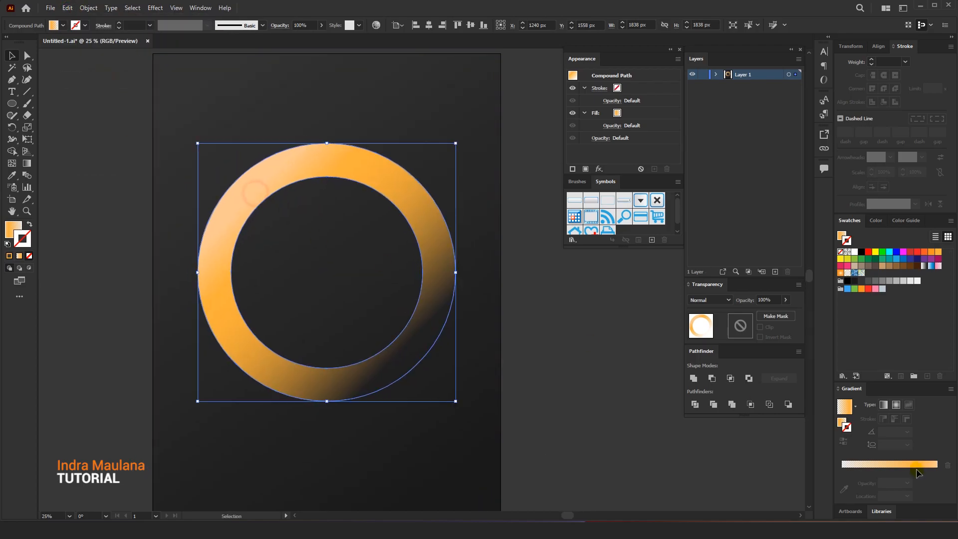
left_click(842, 422)
left_click_drag(877, 471, 878, 471)
double_click(843, 471)
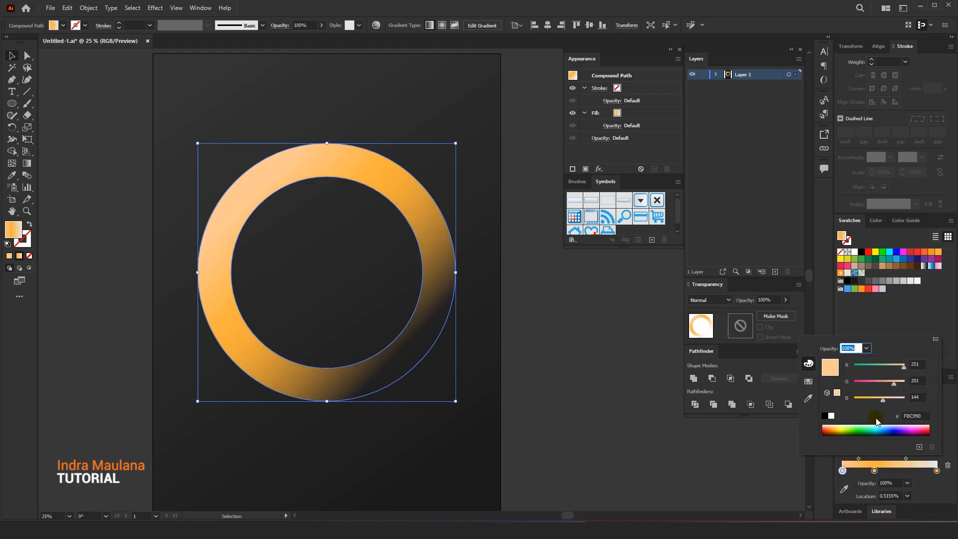
left_click_drag(893, 384, 906, 383)
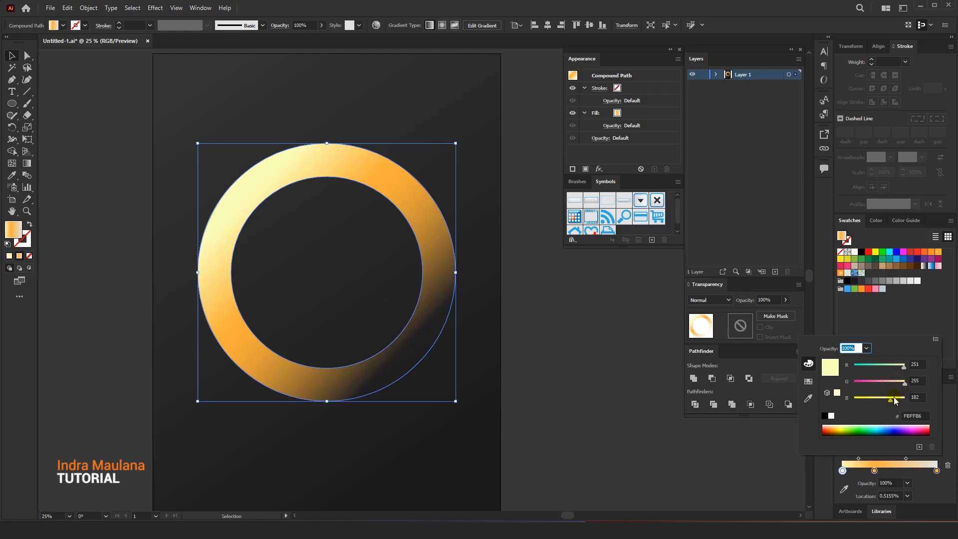
left_click(576, 434)
Step: Swap the yellow copy's fill to its stroke, and set the front reversed-gradient outline's stroke weight to 8 pt
left_click(29, 224)
left_click(76, 216)
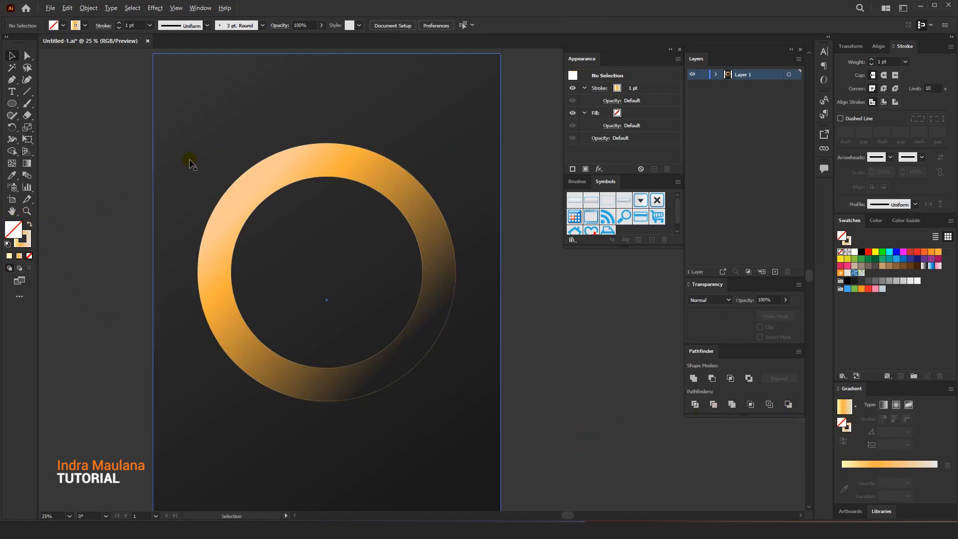
scroll(190, 160, "up", 3)
left_click(337, 196)
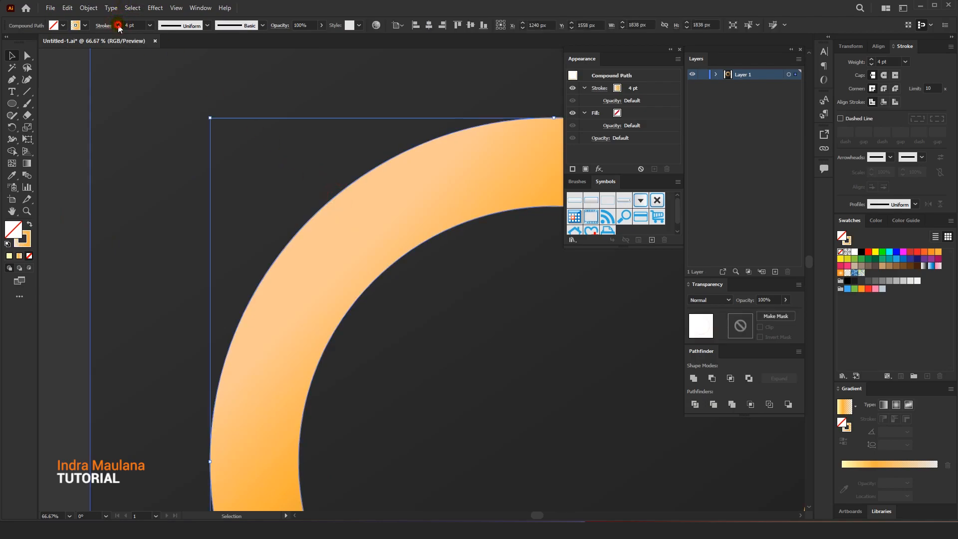
left_click(64, 139)
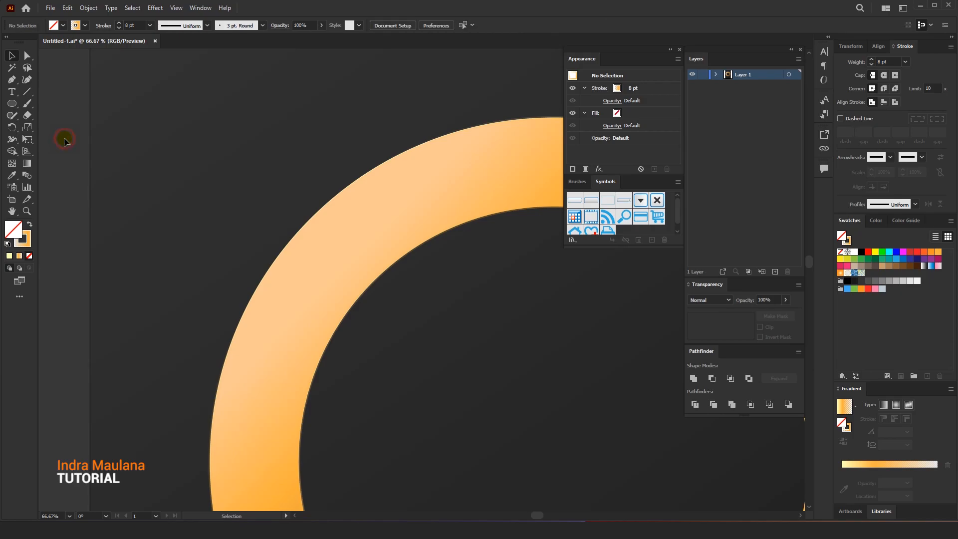
left_click_drag(352, 251, 337, 330)
key("ctrl+z")
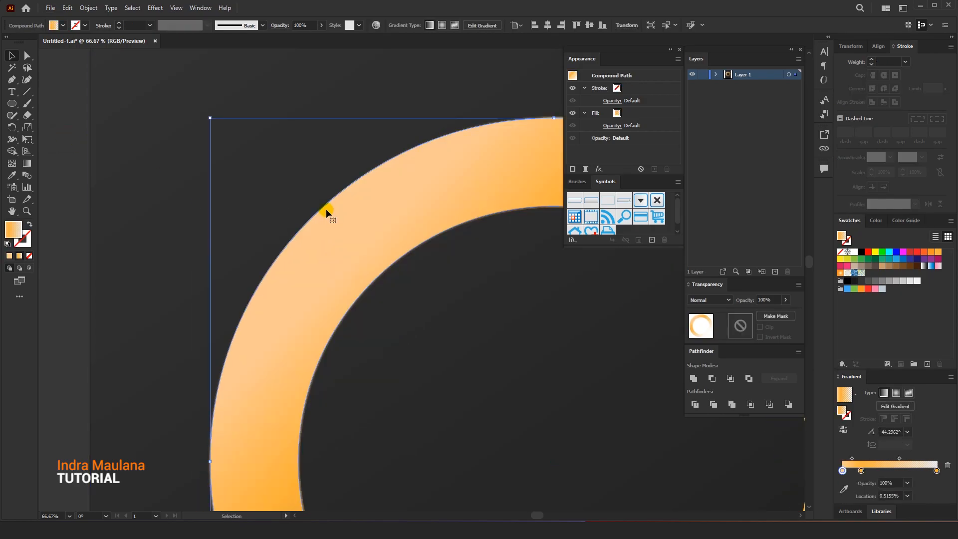
left_click_drag(324, 208, 268, 185)
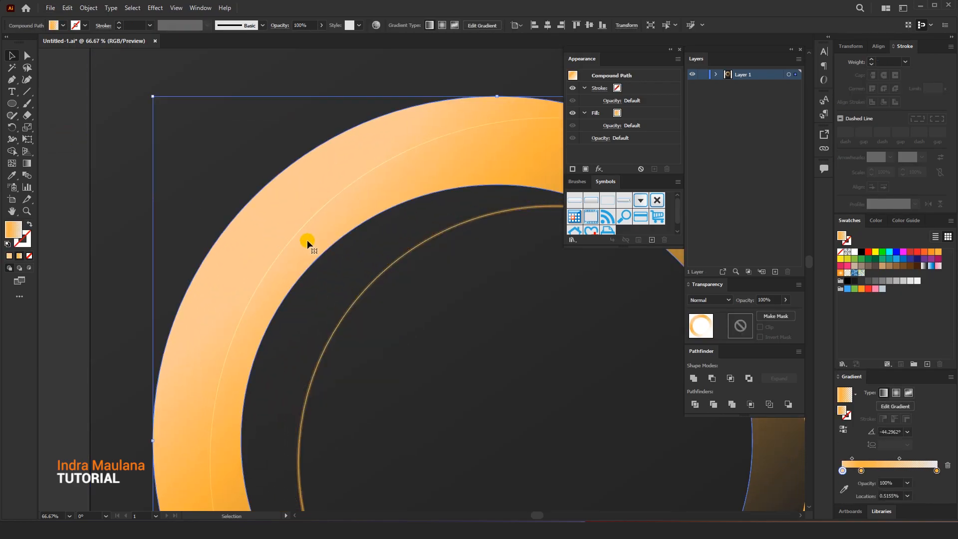
key("ctrl+z")
left_click_drag(347, 315, 374, 328)
key("ctrl+z")
Step: Lock the filled gradient ring
left_click(79, 8)
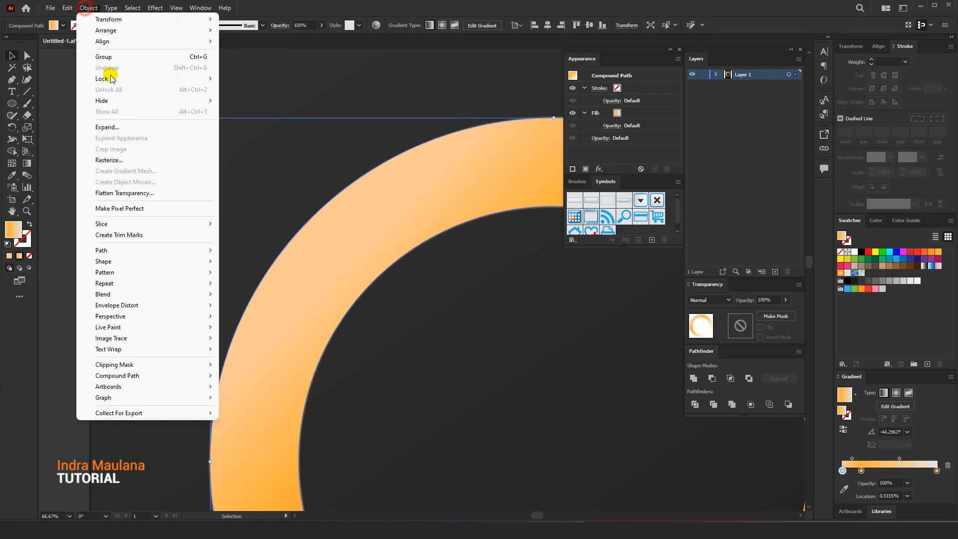
mouse_move(129, 78)
left_click(241, 82)
Step: Lock the 8 pt reversed-gradient outline in its original place over the ring
left_click_drag(306, 224, 252, 218)
left_click(77, 346)
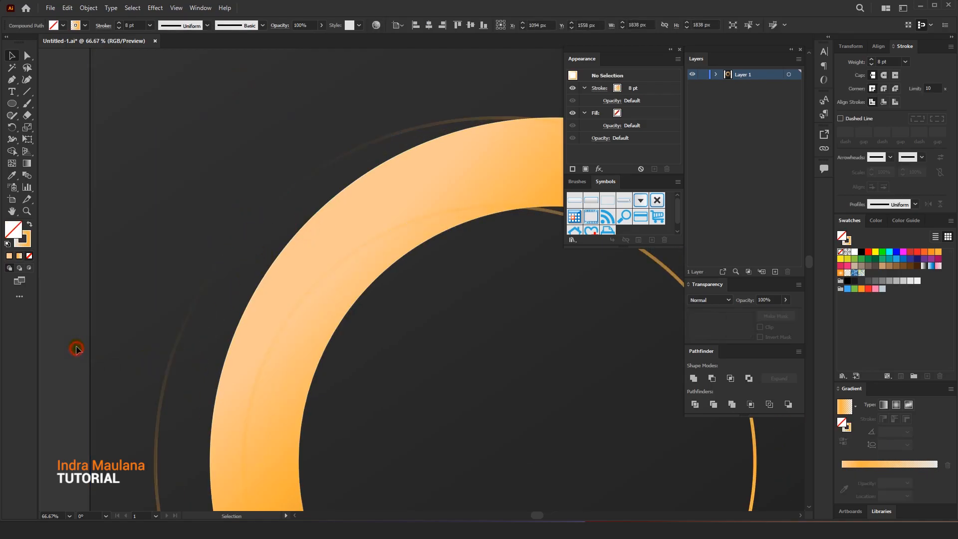
key("ctrl+z")
left_click(88, 8)
mouse_move(160, 79)
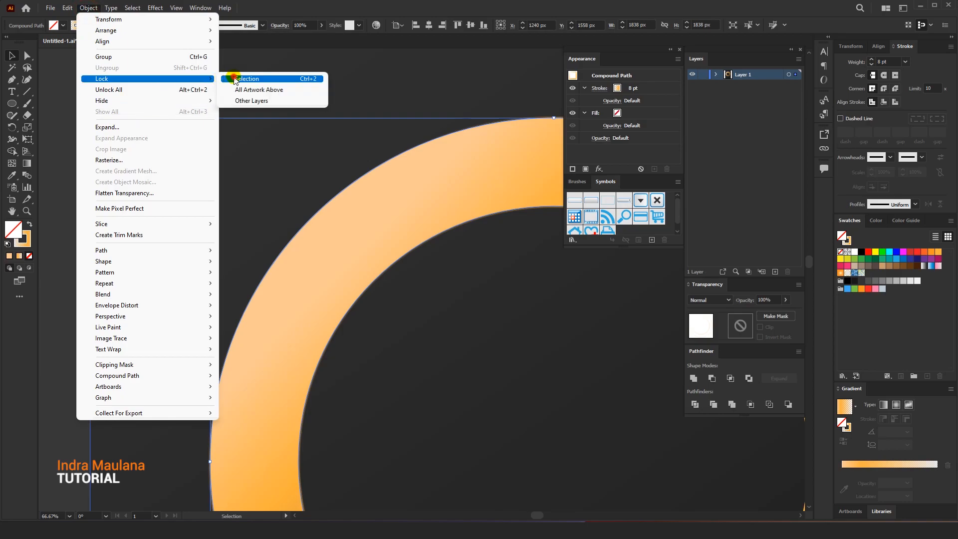
left_click(235, 80)
Step: Set the remaining light-yellow gradient outline's stroke weight to 4 pt, keeping it aligned on the ring, and deselect it
left_click_drag(310, 216, 178, 268)
key("ctrl+z")
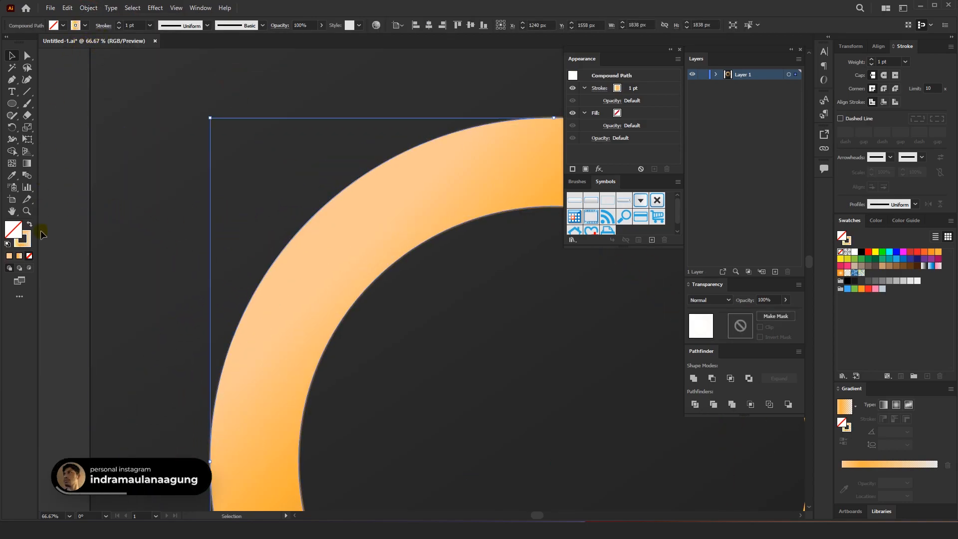
left_click(22, 239)
left_click(119, 23)
left_click(119, 23)
left_click(119, 23)
left_click(65, 151)
mouse_move(97, 185)
left_mouse_down()
mouse_move(69, 163)
mouse_move(62, 174)
mouse_move(89, 172)
mouse_move(91, 159)
left_mouse_up()
scroll(70, 165, "down", 1)
scroll(68, 179, "down", 1)
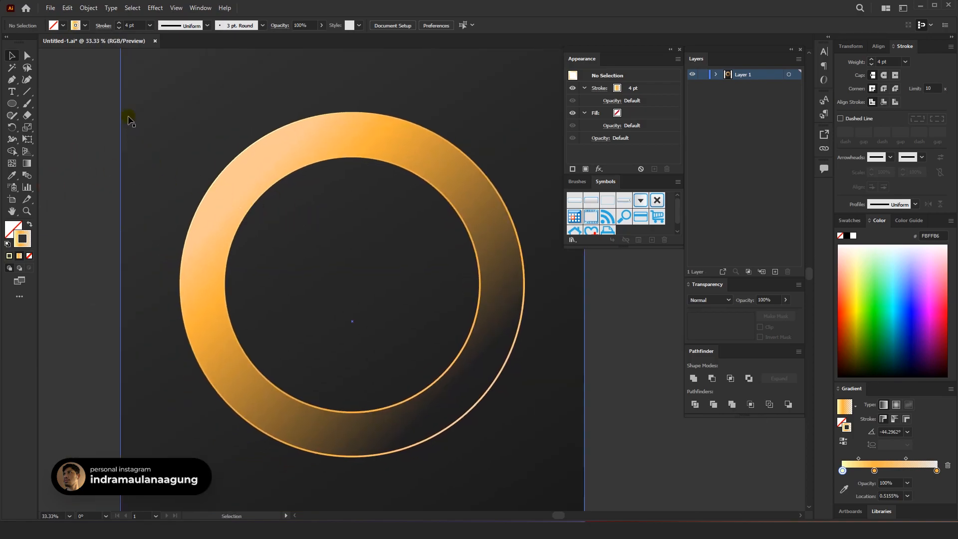
Step: Unlock all artwork and lock only the dark background rectangle
left_click(82, 8)
left_click(95, 88)
left_click(82, 119)
left_click(143, 122)
left_click(89, 8)
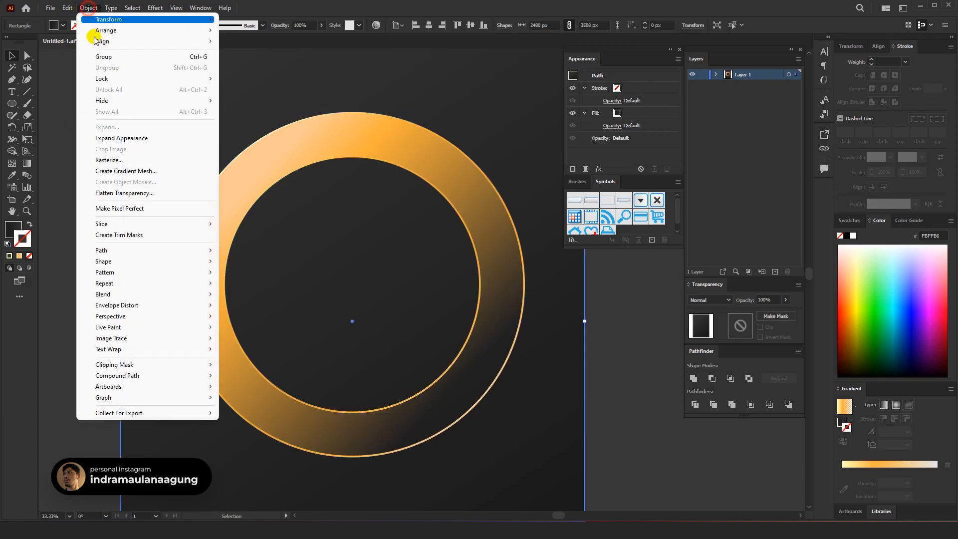
left_click(247, 100)
Step: Group the filled ring together with its two gradient outlines
left_click_drag(202, 97, 141, 161)
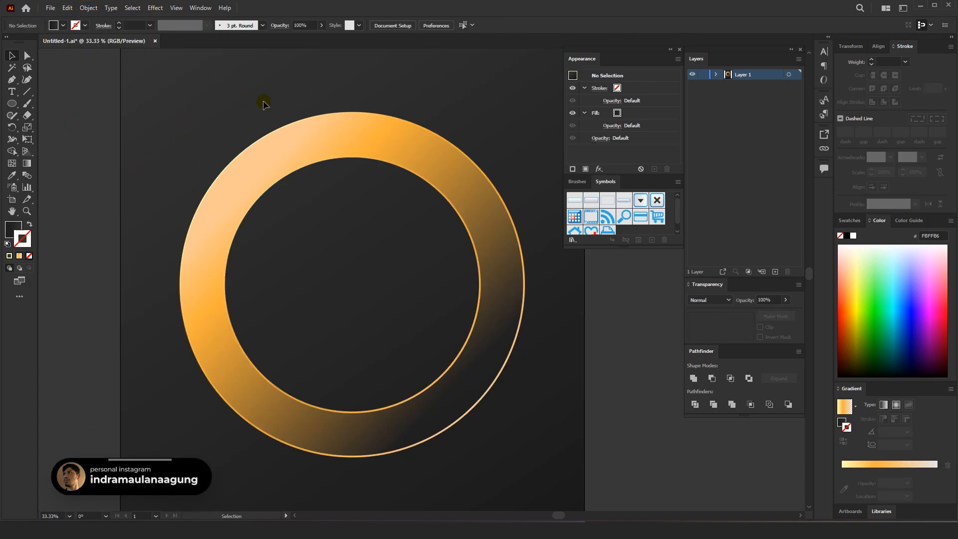
left_click_drag(330, 234, 389, 277)
right_click(336, 139)
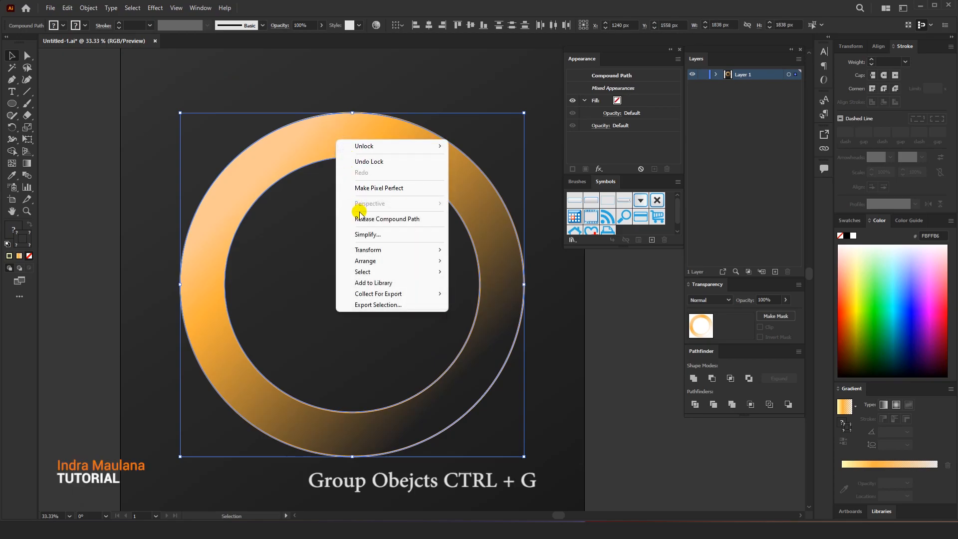
left_click(319, 261)
left_click_drag(259, 130, 313, 200)
left_click(313, 201)
scroll(314, 200, "down", 1)
left_click_drag(372, 226, 342, 222)
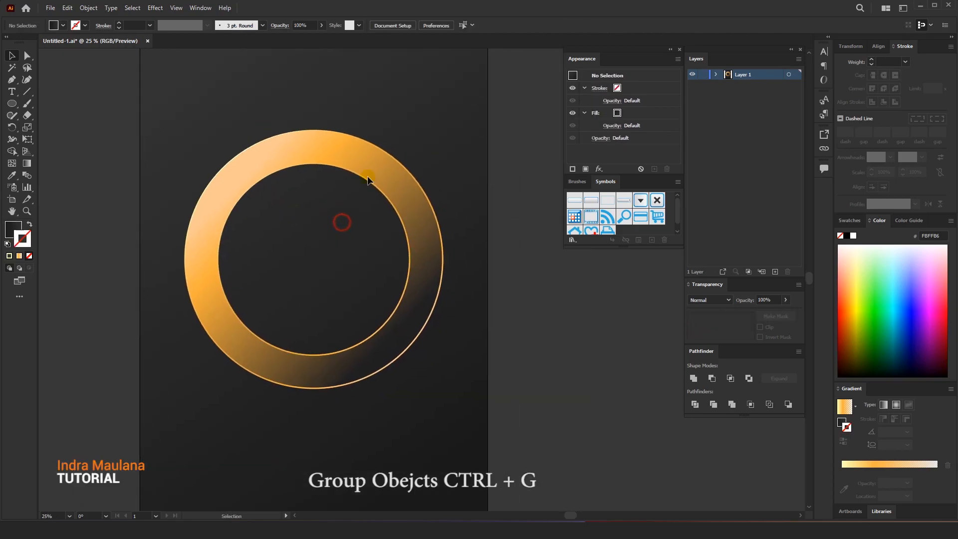
Step: Scale the ring group down proportionally about its centre to about 1702 px in diameter, and ungroup it
left_click(368, 165)
left_click_drag(444, 129, 433, 140)
right_click(392, 184)
left_click(423, 287)
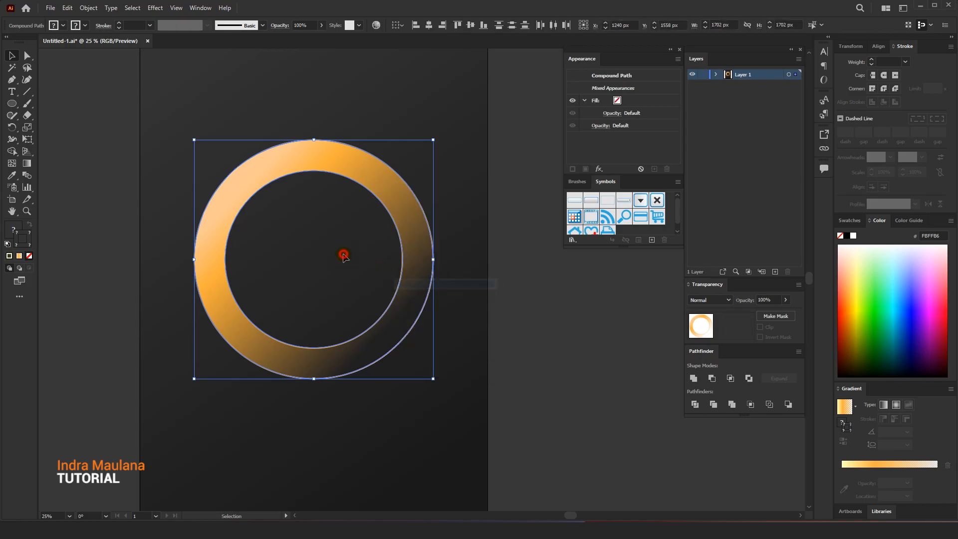
left_click(344, 256)
scroll(389, 286, "up", 2)
scroll(390, 287, "down", 1)
left_click_drag(386, 318, 299, 325)
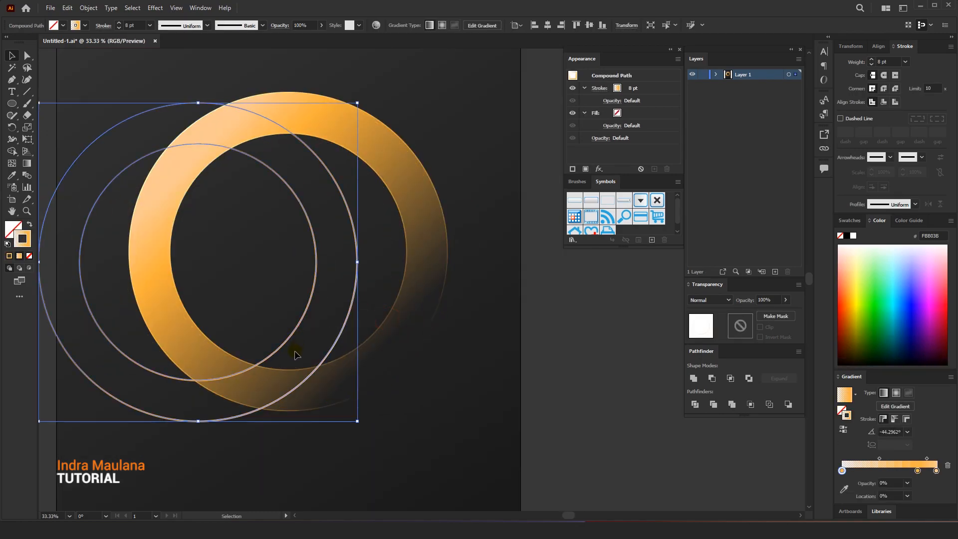
key("ctrl+z")
Step: Reduce the reversed-gradient outline's stroke weight to 2 pt and deselect it
left_click(264, 228)
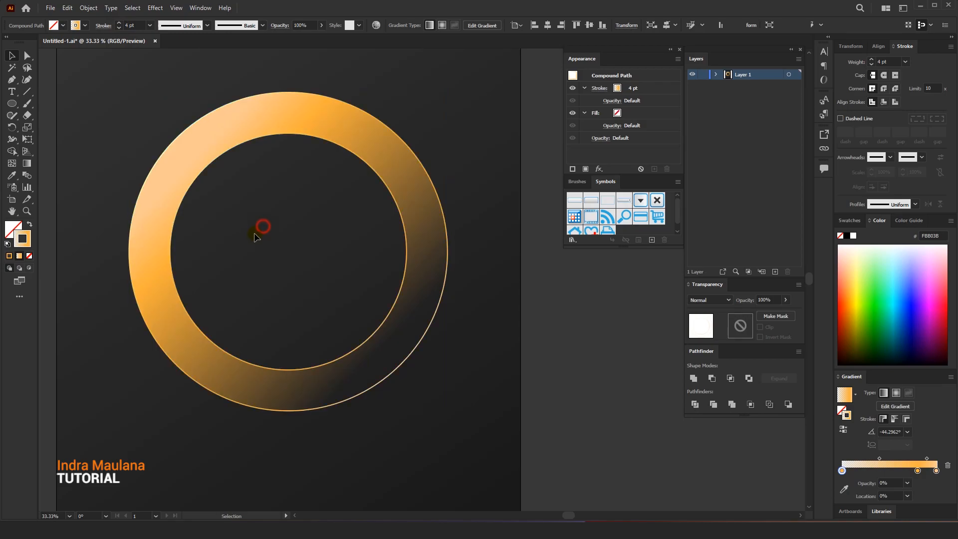
left_click(386, 323)
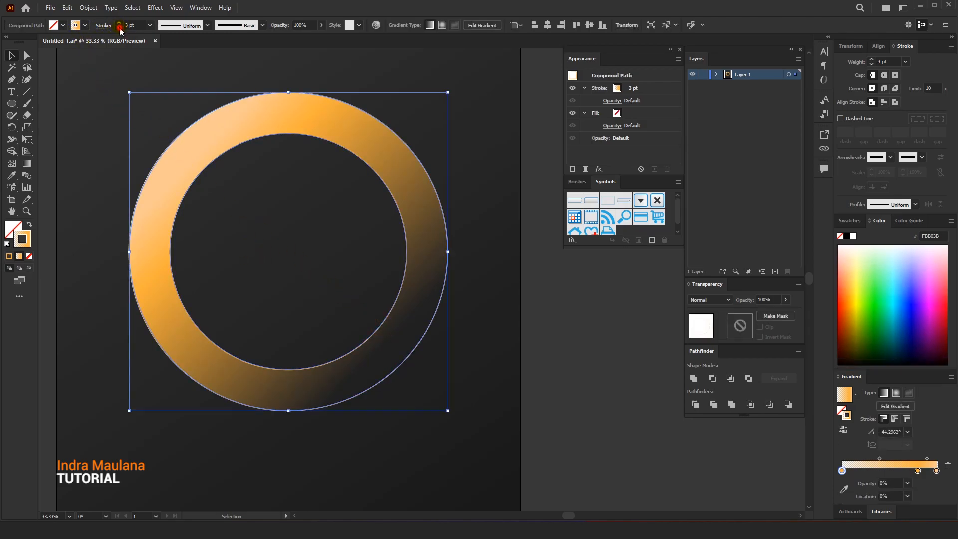
left_click(116, 126)
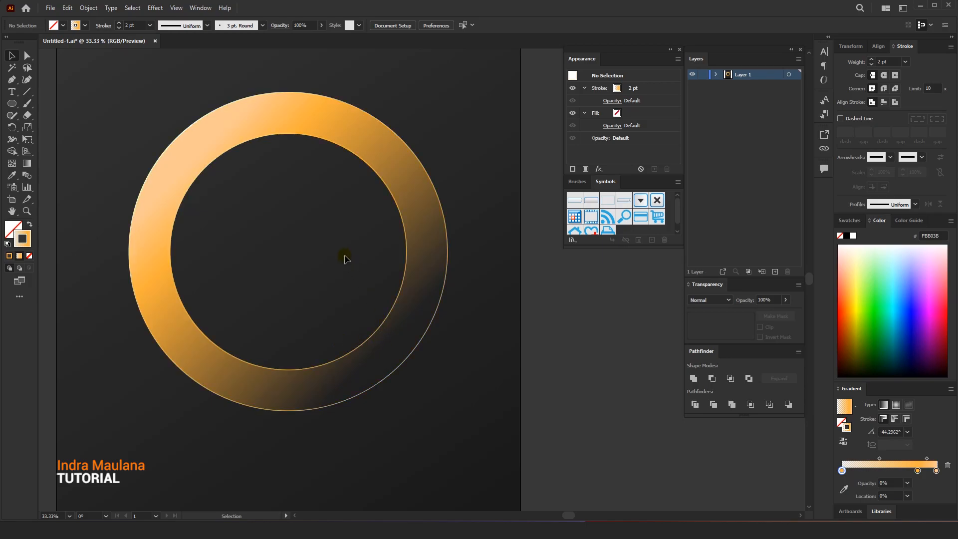
Step: Group the orange ring together with its thin gradient outlines and select the group
left_click_drag(425, 377, 425, 375)
right_click(378, 253)
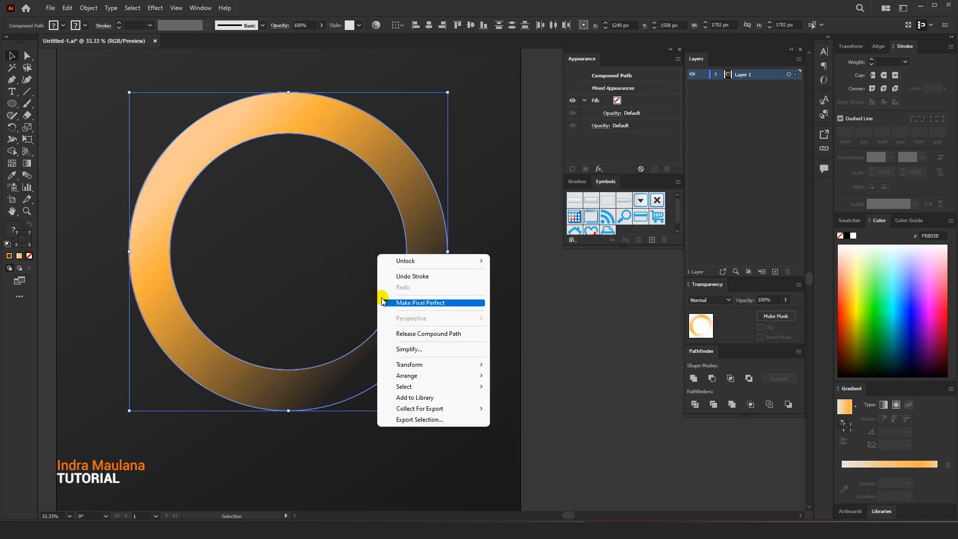
left_click(346, 283)
left_click_drag(449, 107, 340, 195)
left_click(300, 206)
scroll(321, 193, "down", 1)
scroll(330, 185, "up", 1)
left_click_drag(344, 244, 330, 223)
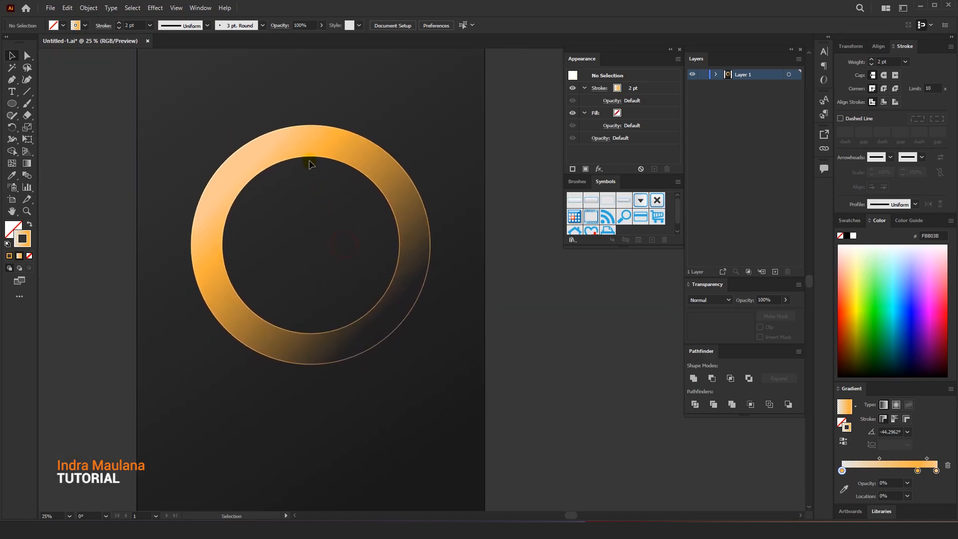
left_click_drag(267, 187, 303, 197)
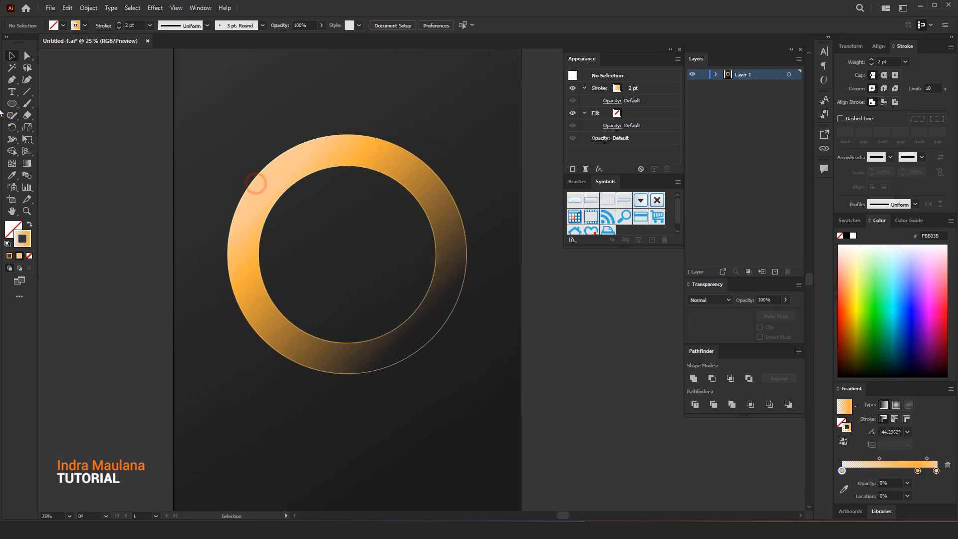
left_click(315, 153)
left_click_drag(229, 158, 260, 165)
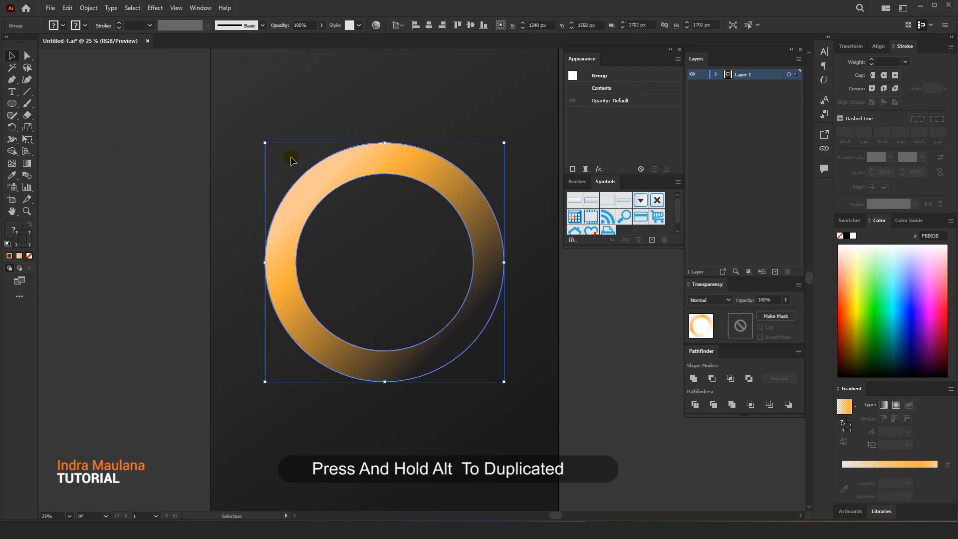
Step: Duplicate the ring group up and to the left, then ungroup the copy and delete its gradient outlines
scroll(306, 175, "left", 2)
left_click_drag(443, 171, 358, 94)
right_click(132, 171)
left_click(150, 253)
left_click(160, 117)
left_click_drag(145, 122, 113, 235)
key("Delete")
Step: Move the ring copy to the poster's upper-left area and fill it with the background's dark gradient using the Eyedropper
left_click_drag(220, 222, 97, 253)
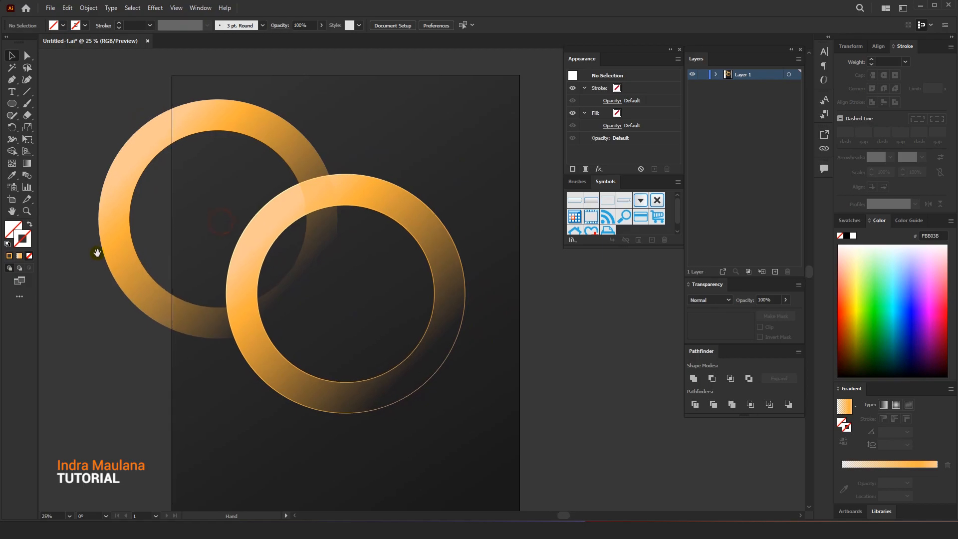
left_click_drag(199, 108, 273, 92)
left_click(8, 229)
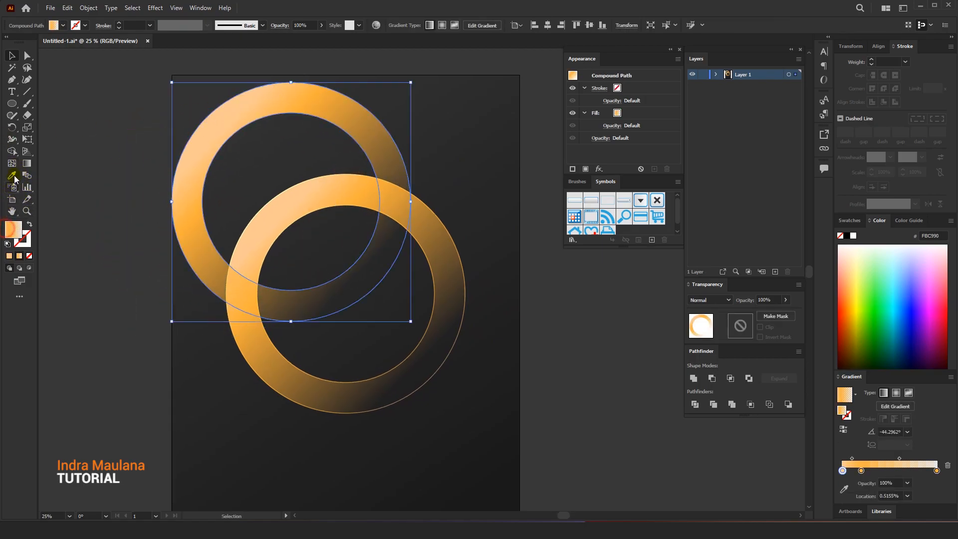
left_click(12, 175)
left_click(468, 121)
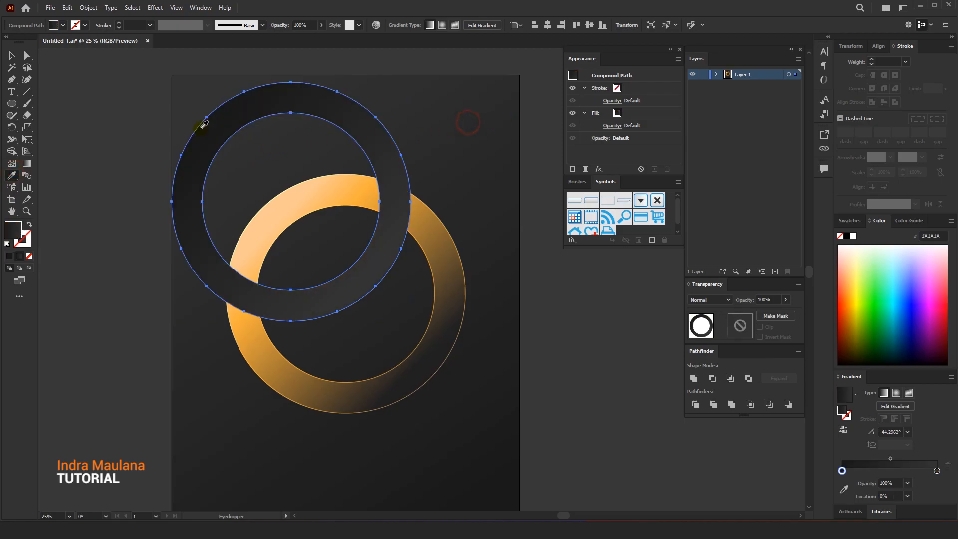
left_click(134, 131)
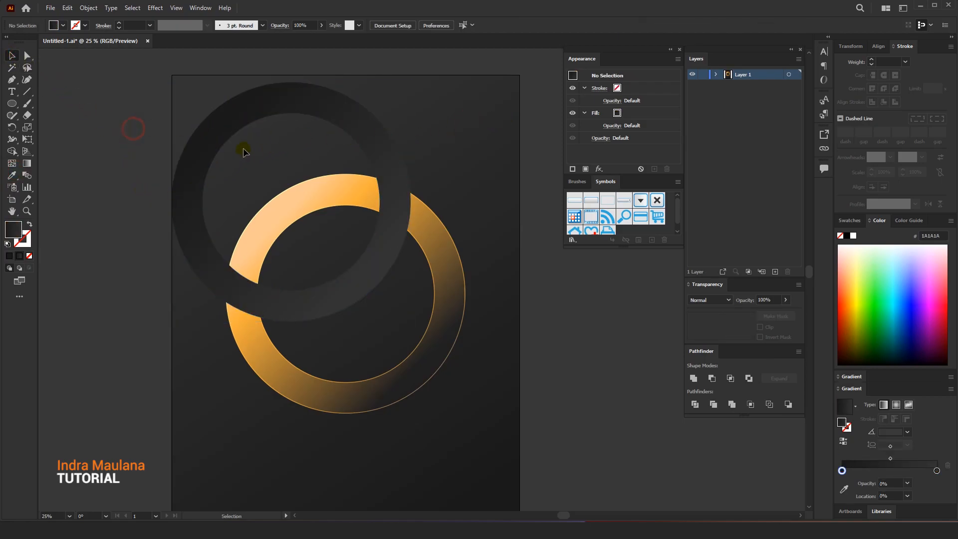
Step: Reverse the ring copy's dark gradient and move the copy right and slightly down over the orange ring
left_click(250, 109)
left_click(843, 429)
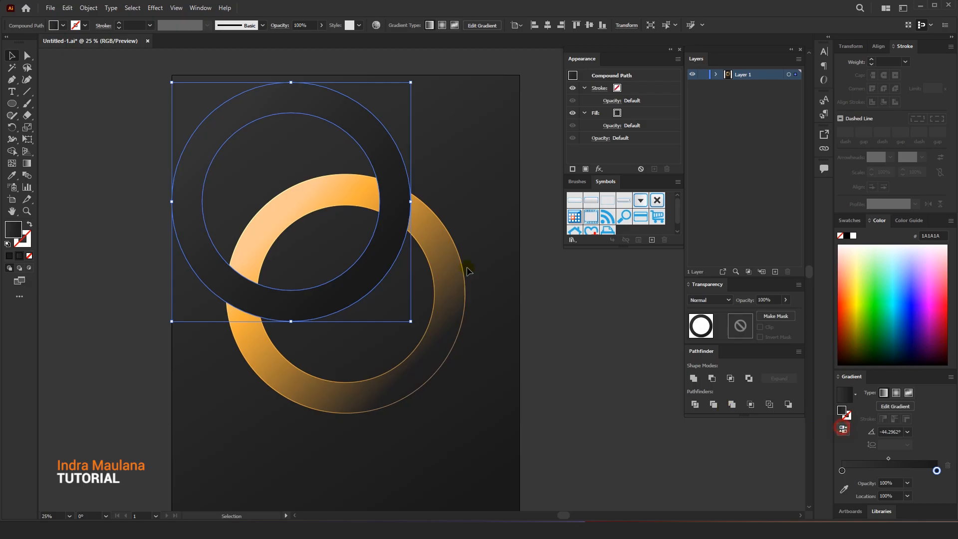
left_click(408, 147)
left_click(321, 101)
left_click_drag(313, 104, 341, 108)
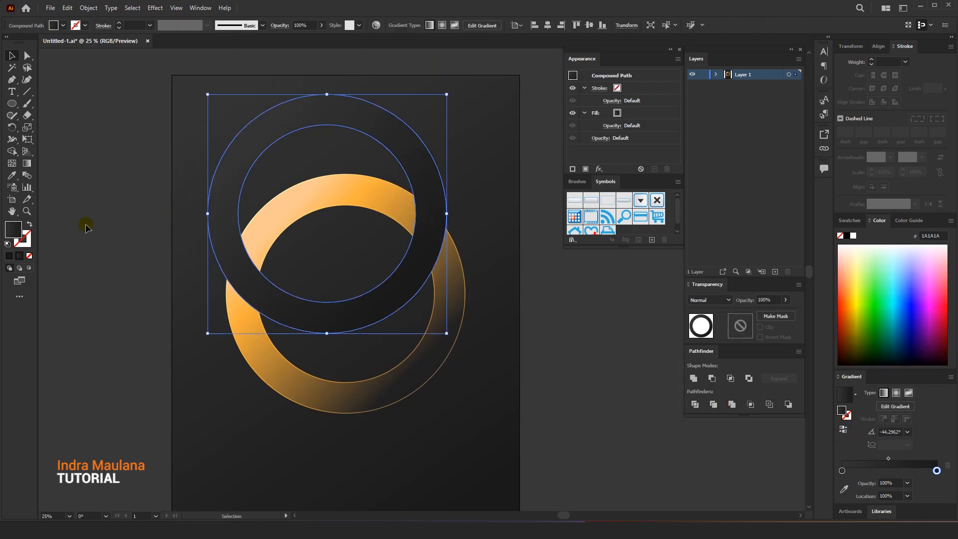
Step: Sample the main ring's light orange into the copy's gradient and swap its fill and stroke to leave thin outlines
left_click(10, 175)
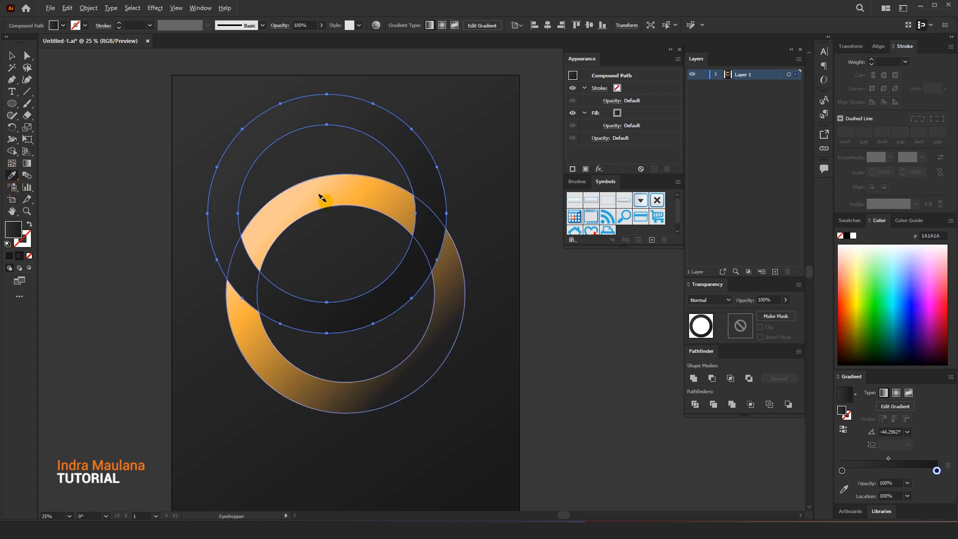
left_click(323, 198)
left_click(11, 55)
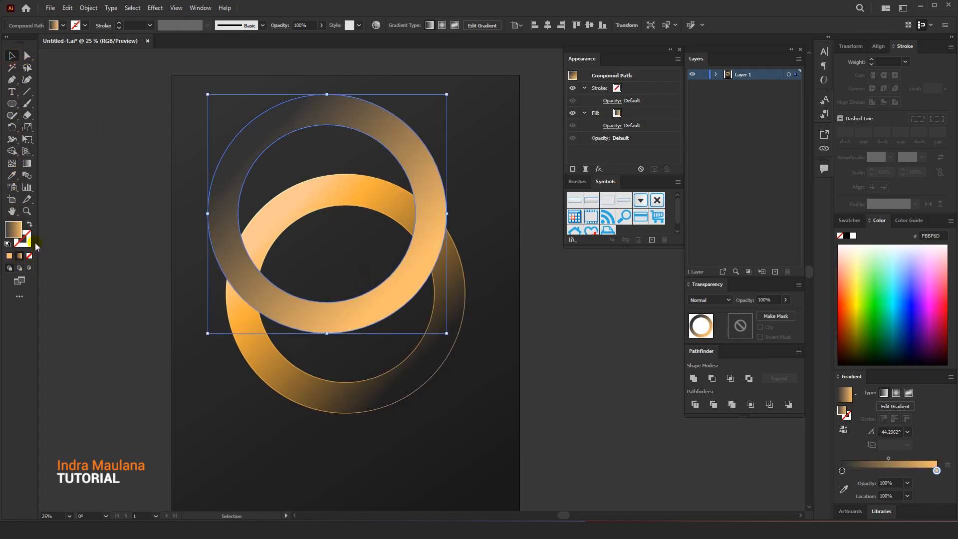
left_click(28, 226)
left_click(82, 172)
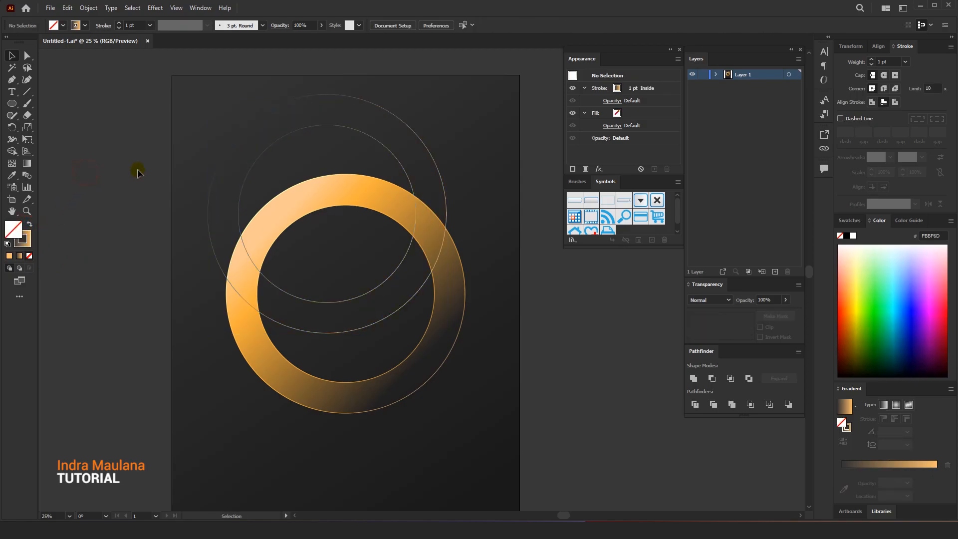
Step: Add a linear gradient fill to the thin-outlined ring copy
scroll(170, 163, "up", 1)
left_click_drag(172, 164, 144, 167)
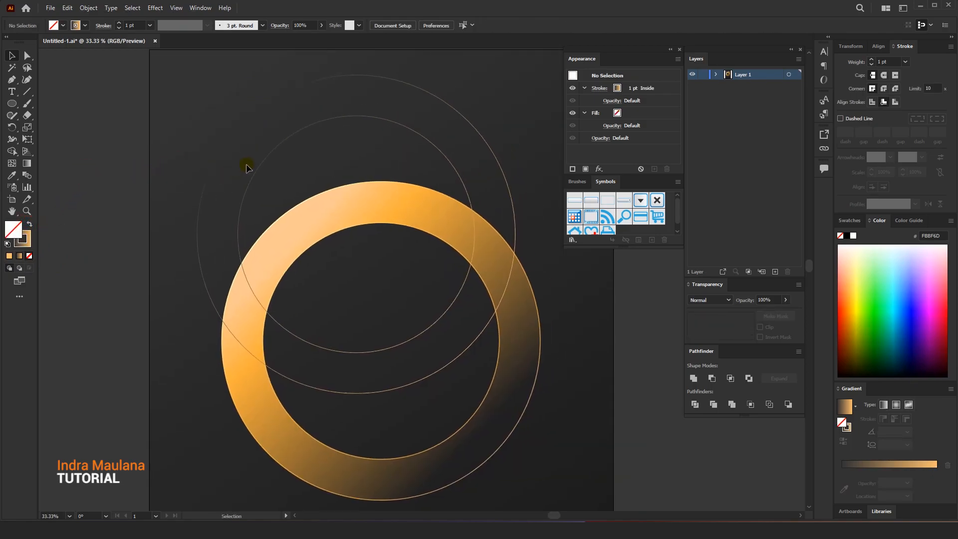
left_click(259, 169)
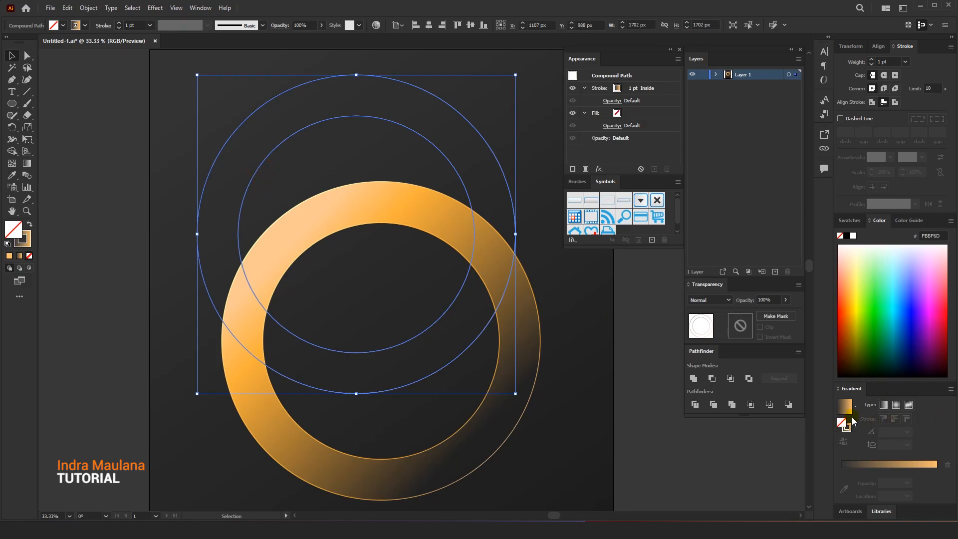
left_click(791, 427)
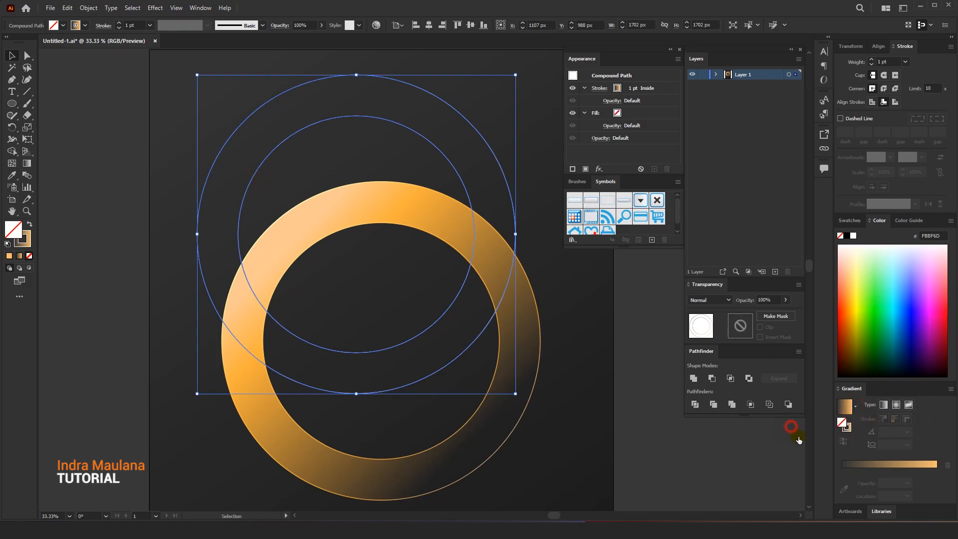
left_click(873, 463)
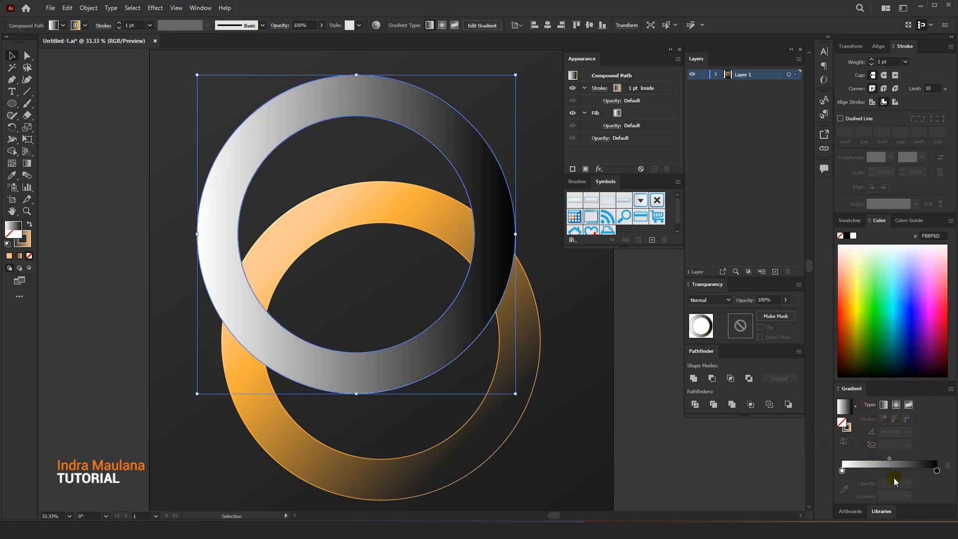
Step: Change the white stop of the ring copy's fill gradient to dark grey 333333 and deselect the ring
double_click(842, 471)
left_click(809, 383)
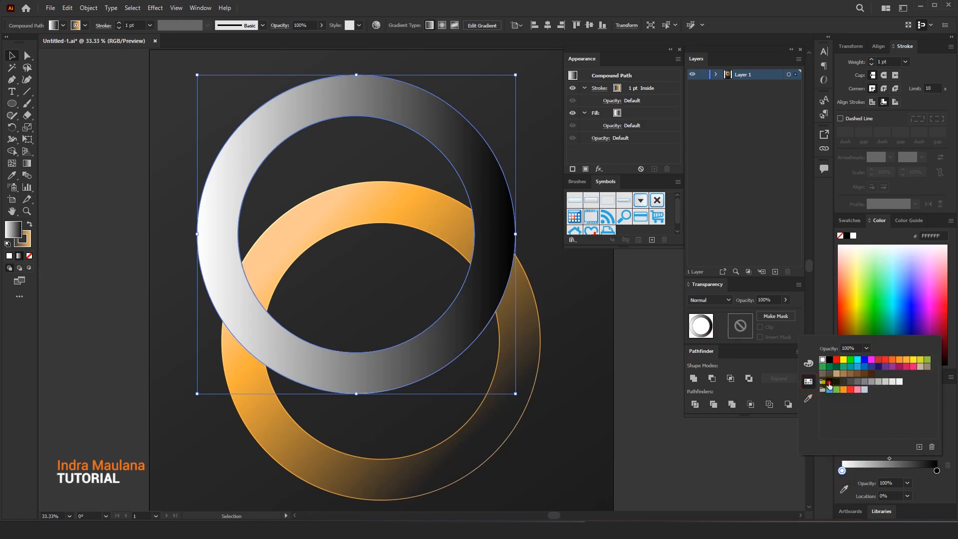
left_click(829, 383)
left_click(837, 382)
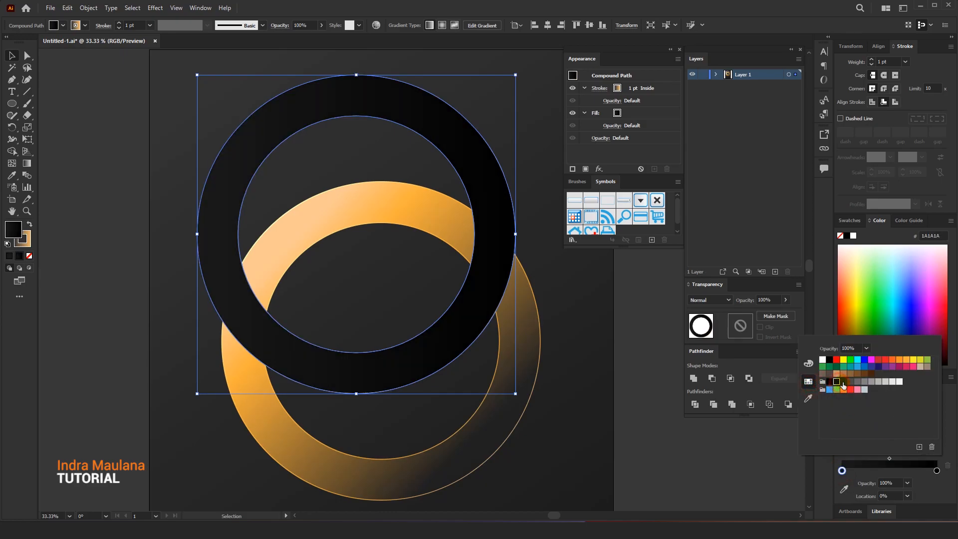
left_click(843, 382)
left_click(173, 256)
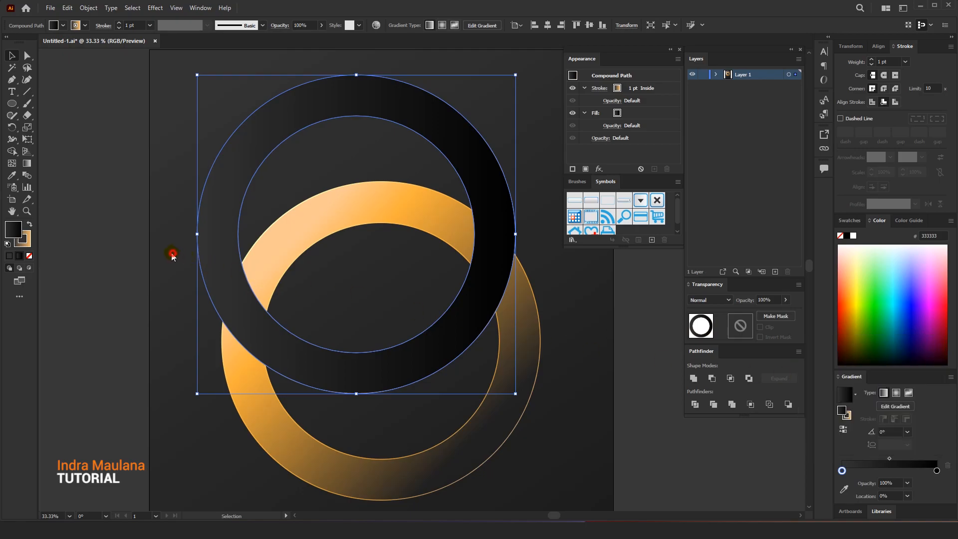
left_click(139, 263)
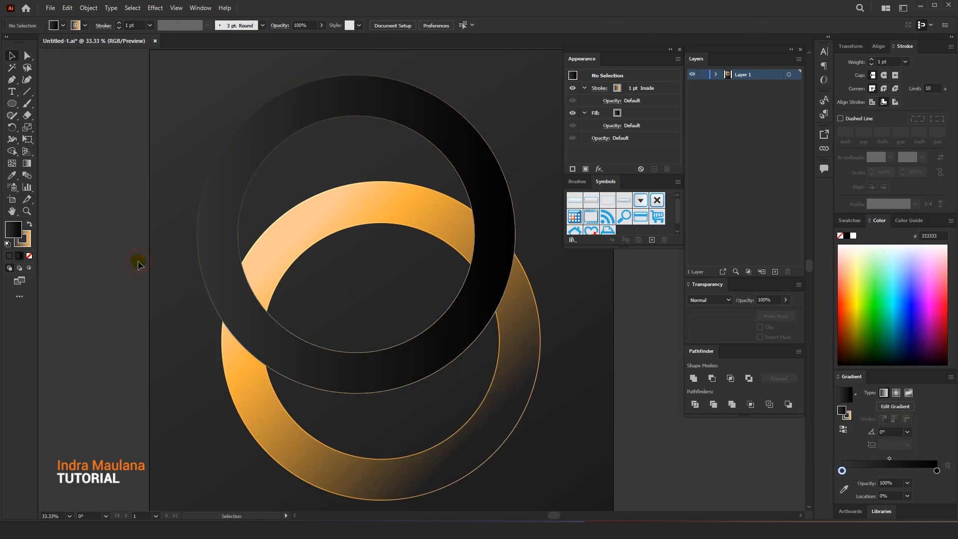
Step: Reverse the dark ring's stroke gradient and reselect the ring
left_click(212, 175)
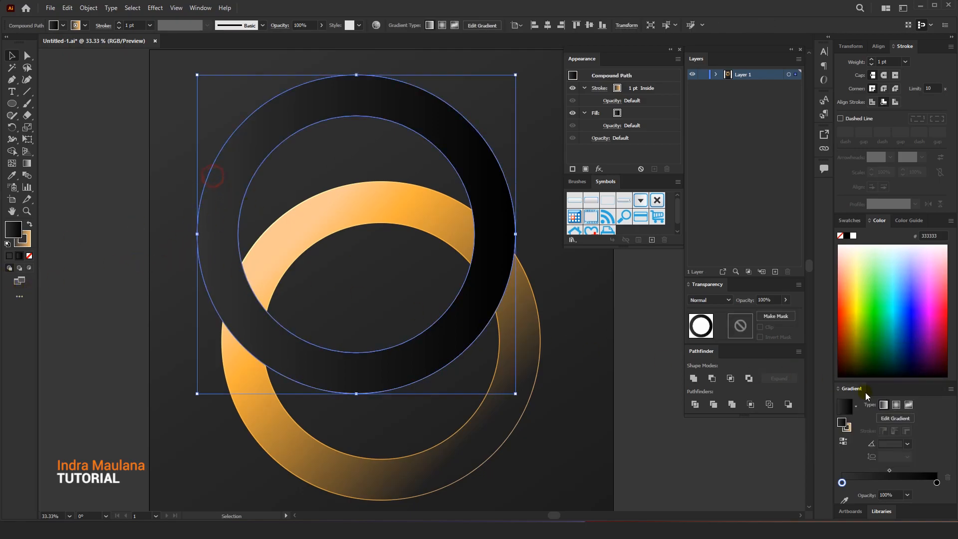
left_click(847, 417)
left_click(843, 429)
left_click(188, 248)
left_click(241, 164)
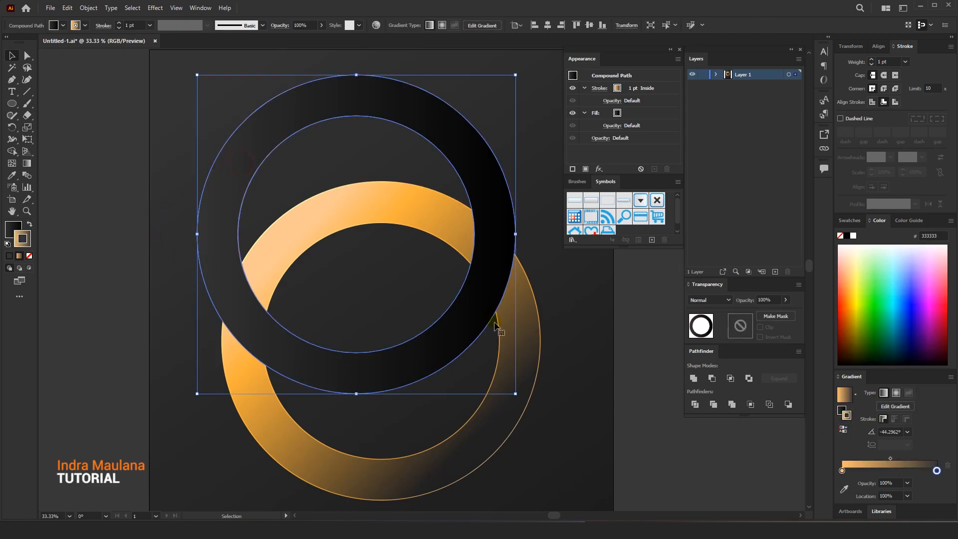
Step: Scale the dark ring down slightly and position it over the upper-left part of the orange ring
left_click_drag(515, 393, 371, 283)
scroll(357, 291, "down", 1)
left_click_drag(124, 259, 115, 246)
right_click(278, 156)
left_click(209, 198)
left_click_drag(149, 213, 152, 195)
left_click_drag(265, 132, 234, 132)
left_click_drag(333, 230, 364, 292)
Step: Duplicate the dark ring to the poster's upper-right corner, scale the copy down and rotate it
left_click_drag(370, 156, 519, 201)
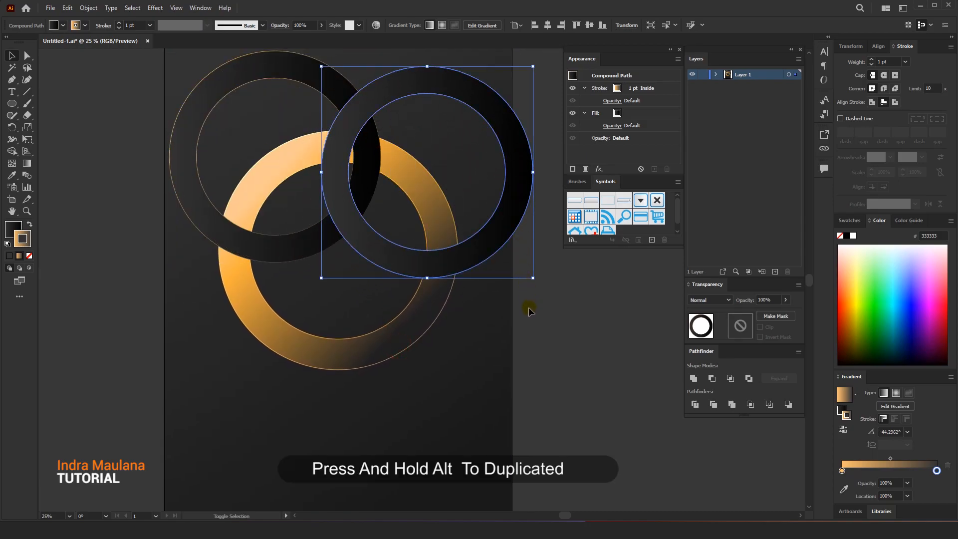
left_click_drag(523, 273, 481, 242)
left_click_drag(460, 110, 531, 96)
left_click_drag(514, 109, 383, 173)
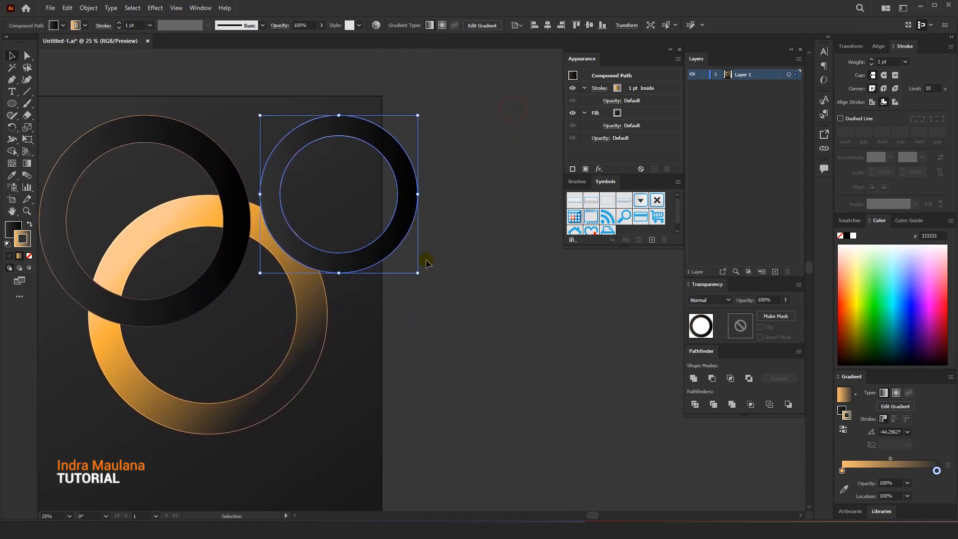
left_click_drag(417, 276, 392, 248)
left_click_drag(376, 175, 406, 189)
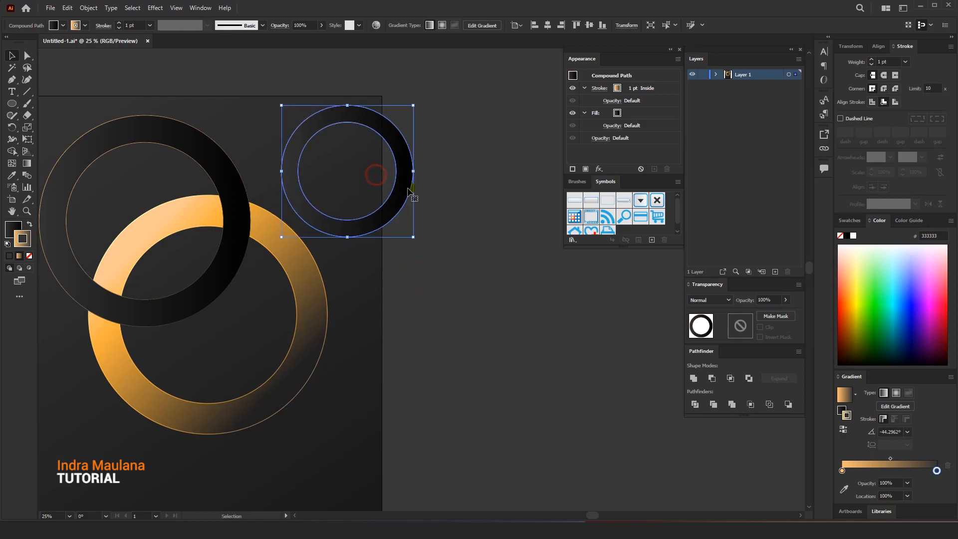
left_click_drag(419, 243, 434, 149)
Step: Duplicate the rotated dark ring to the poster's right edge, lower right and lower left, giving the copies different sizes
left_click_drag(376, 226, 447, 332)
left_click_drag(446, 283, 452, 469)
left_click_drag(430, 438, 202, 419)
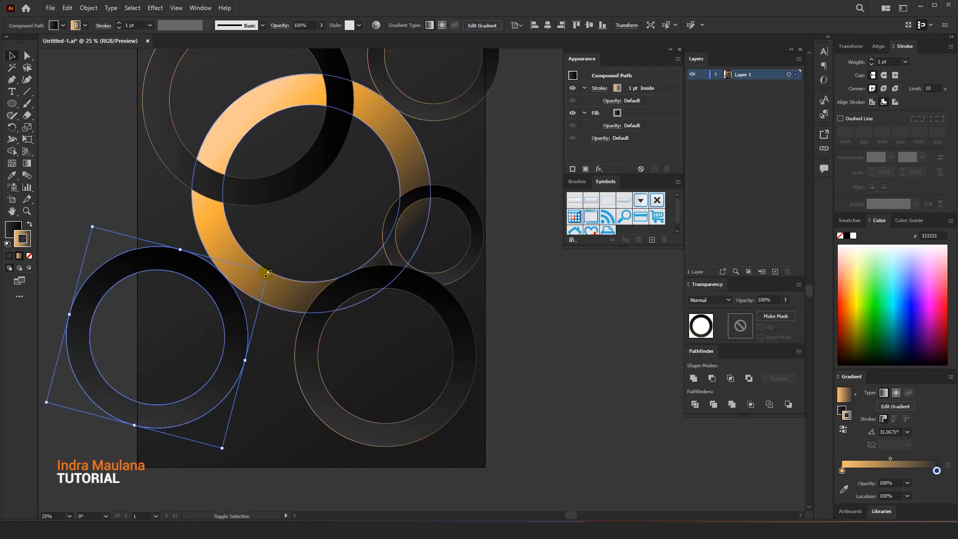
left_click_drag(269, 272, 234, 346)
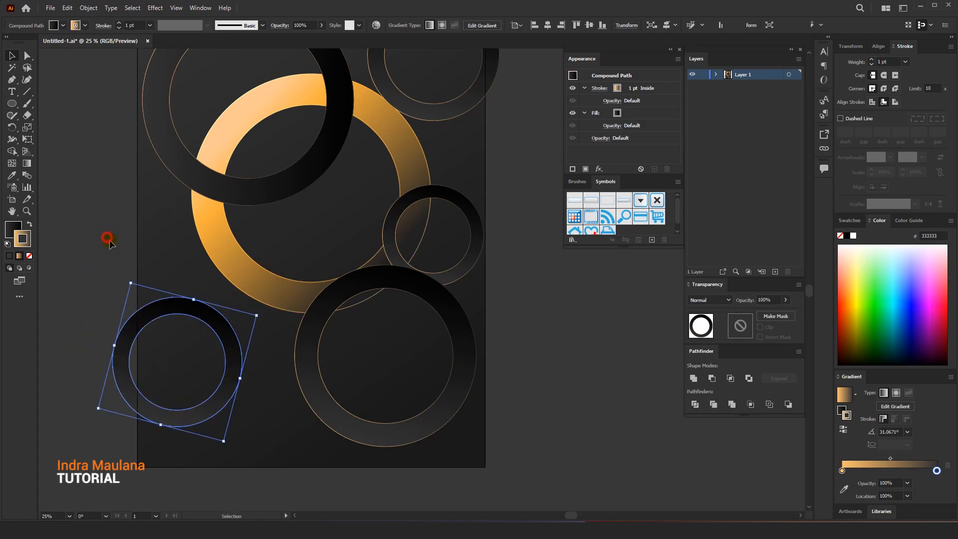
left_click(107, 239)
Step: Enlarge the upper-left dark ring slightly and move it down over the orange ring
left_click_drag(108, 238, 147, 275)
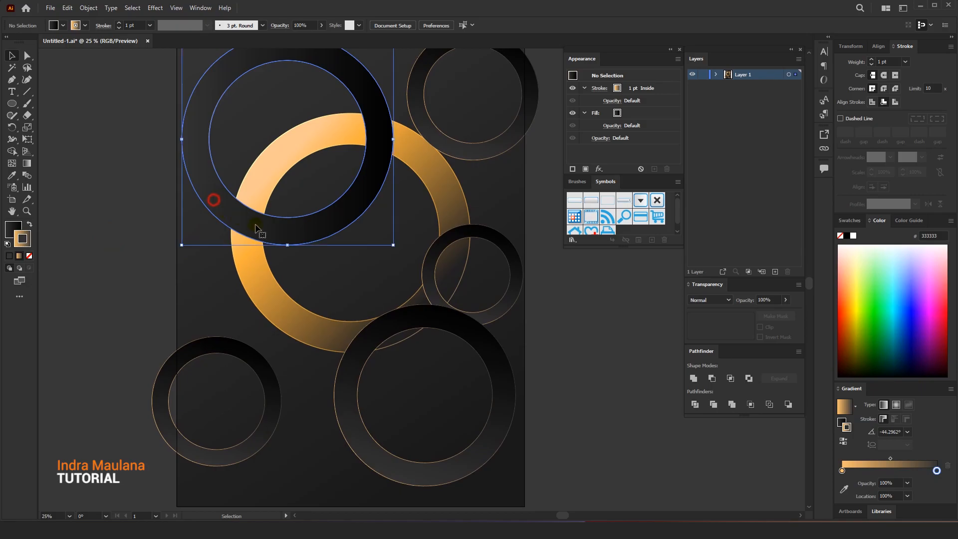
left_click_drag(395, 245, 402, 254)
left_click_drag(327, 233, 327, 259)
left_click(311, 291)
left_click_drag(330, 319, 268, 319)
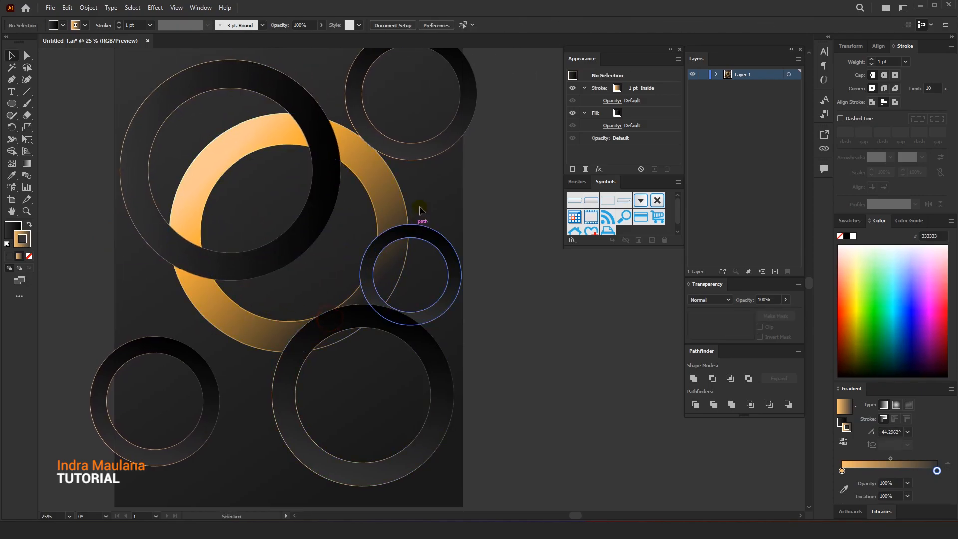
Step: Move the large dark ring left so it extends past the poster's left edge
left_click(417, 156)
scroll(412, 145, "up", 3)
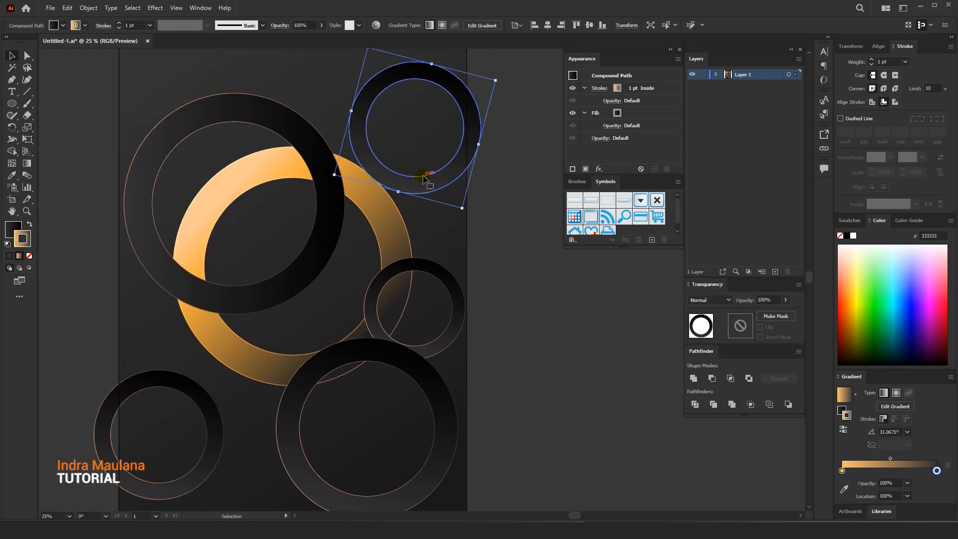
left_click(498, 250)
left_click(281, 298)
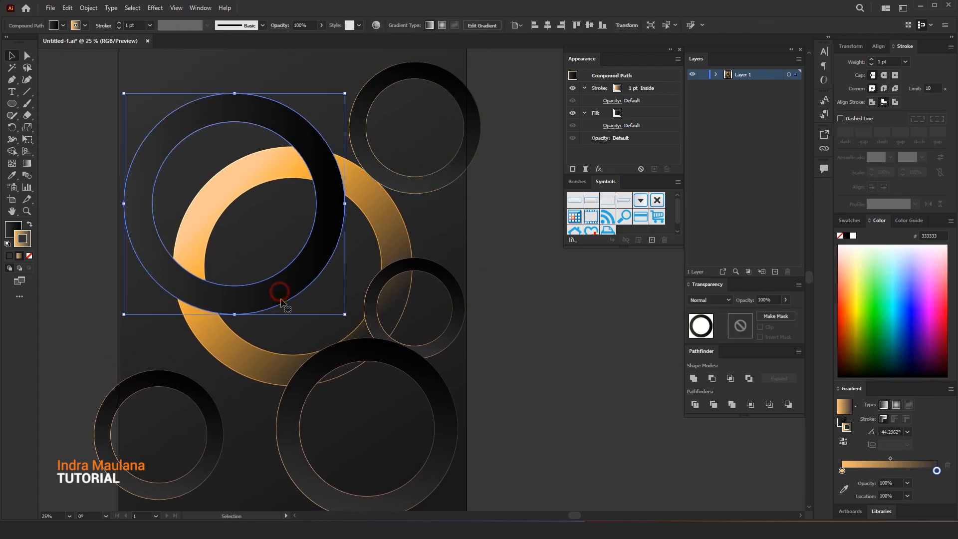
left_click_drag(281, 298, 280, 292)
left_click_drag(259, 235, 293, 309)
left_click_drag(235, 185, 180, 179)
left_click_drag(189, 178, 110, 144)
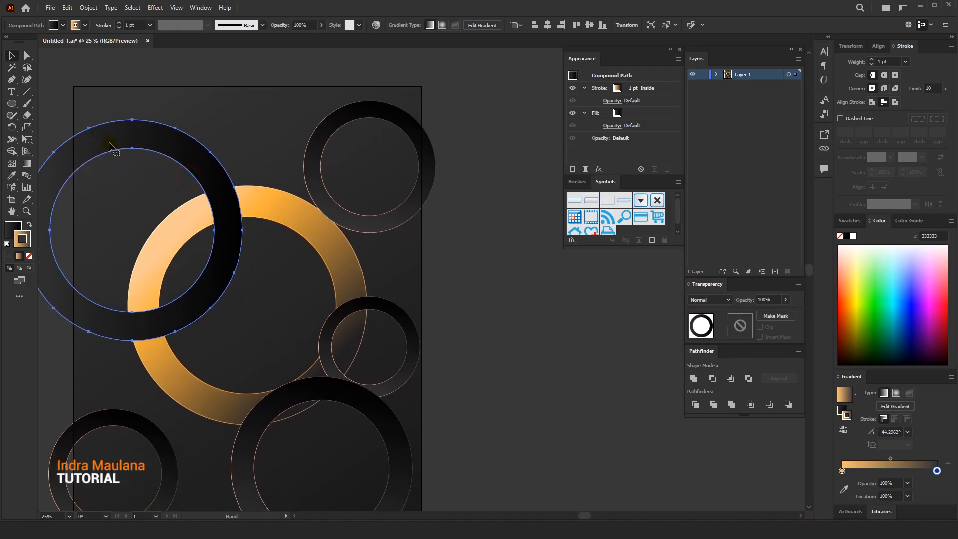
Step: Duplicate the large dark ring to the poster's right side and the lower-left ring to the lower-right corner
left_click_drag(189, 307, 449, 394)
left_click_drag(458, 430, 481, 315)
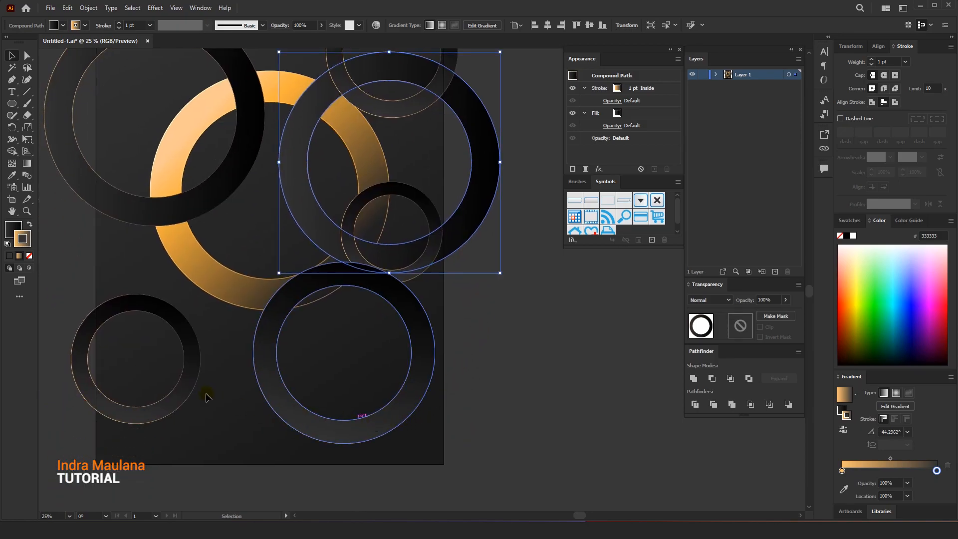
left_click_drag(188, 394, 429, 428)
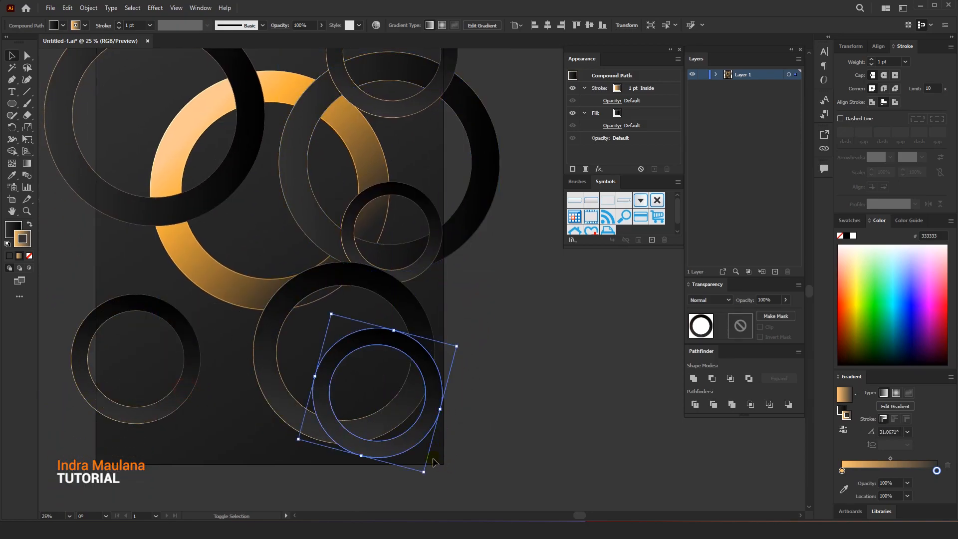
Step: Shrink the small lower-right dark ring toward the poster's corner and bring the large dark ring overlapping it to the front
left_click_drag(420, 473, 398, 408)
left_click_drag(399, 344, 426, 369)
left_click(418, 332)
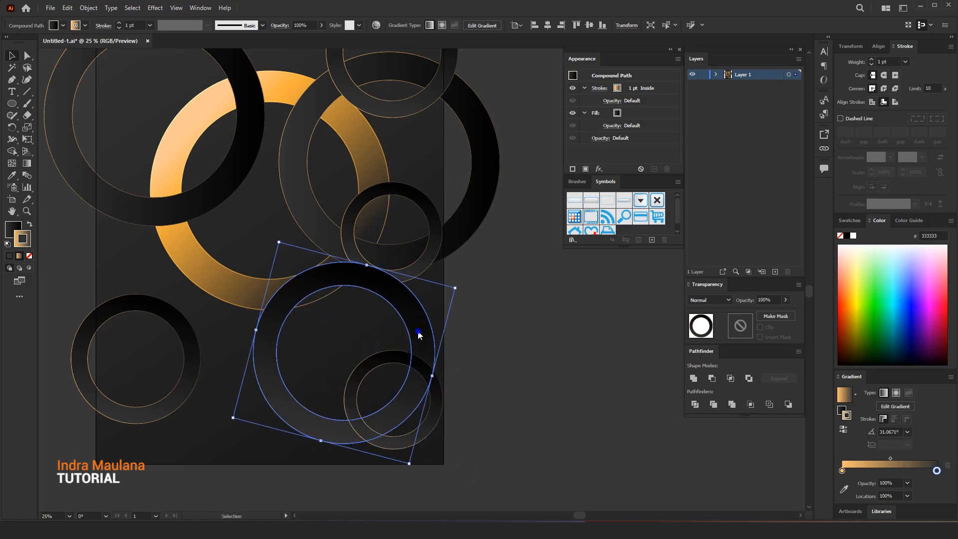
right_click(418, 333)
mouse_move(469, 465)
left_click(573, 456)
Step: Duplicate the small lower-right dark ring horizontally, placing the copy between the large dark ring and the lower-left ring
left_click(482, 372)
left_click_drag(455, 427, 282, 427)
left_click(174, 255)
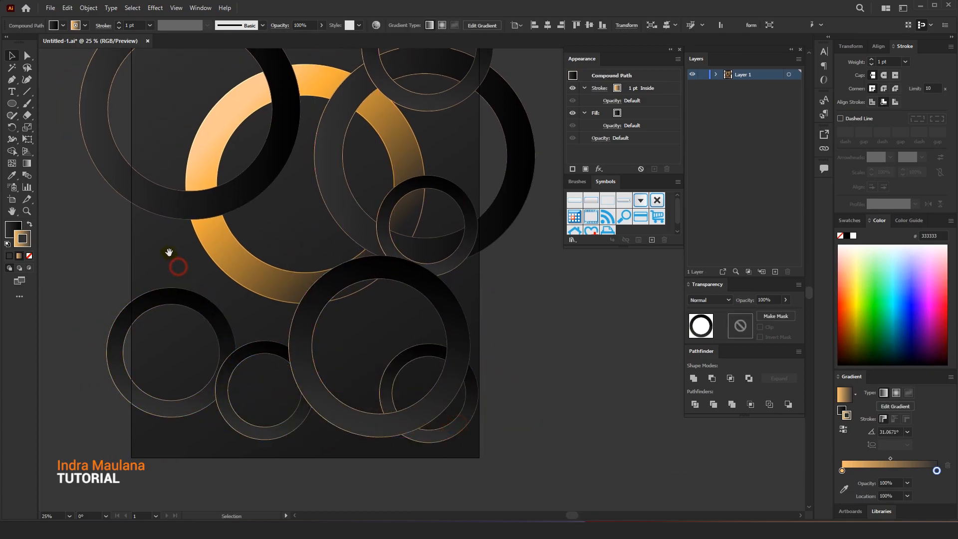
Step: Bring the large orange ring to the front of all the dark rings
left_click_drag(174, 256, 214, 282)
left_click(243, 265)
right_click(264, 273)
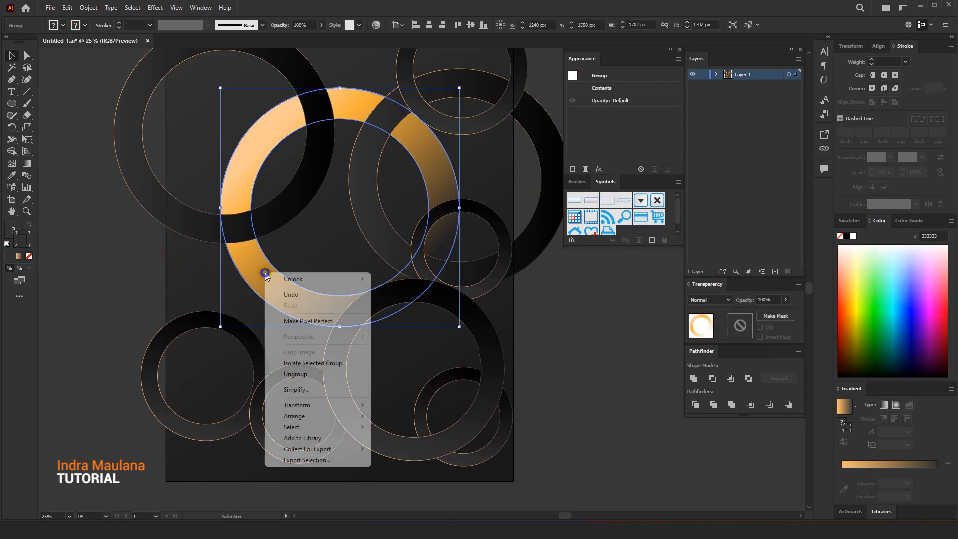
mouse_move(299, 416)
left_click(399, 417)
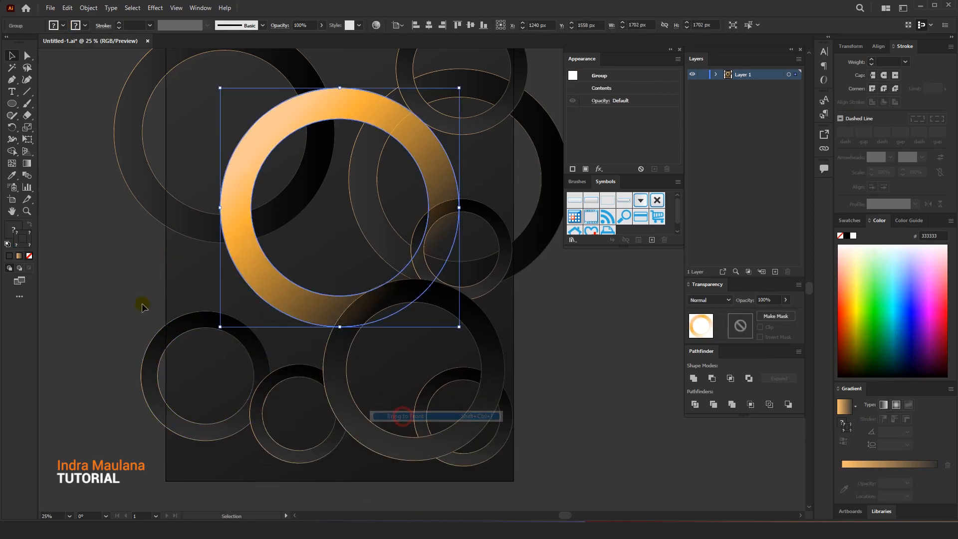
left_click(145, 301)
Step: Select all the dark rings without the orange one and set the end stop of their fill gradient to 0% opacity
scroll(146, 301, "down", 1)
left_click_drag(116, 283, 151, 283)
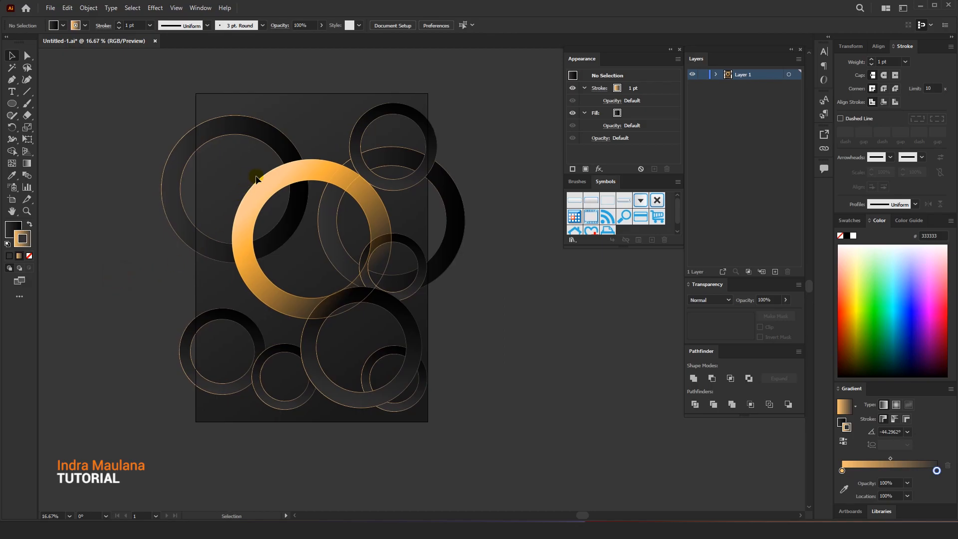
left_click(287, 149)
left_click(105, 172)
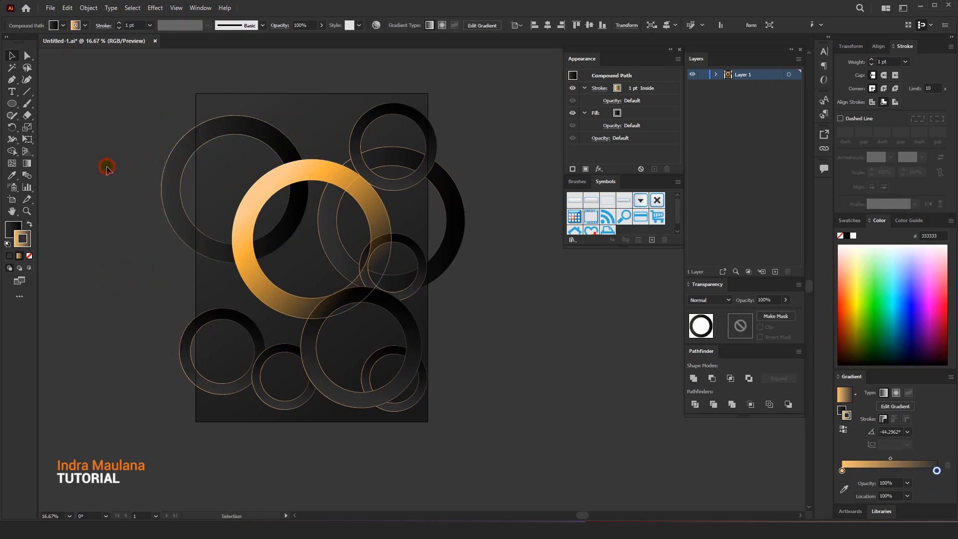
left_click(224, 123)
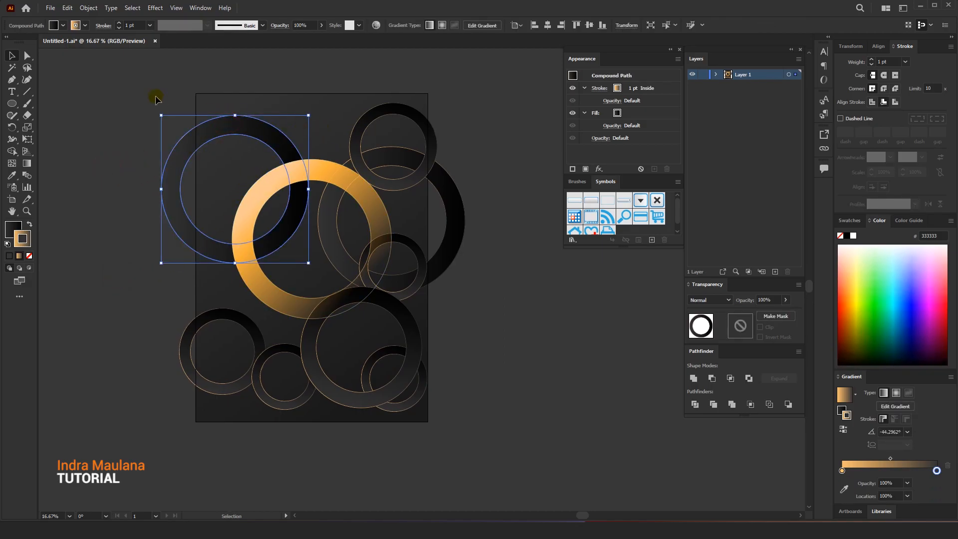
key("ctrl+a")
left_click(312, 170, "shift")
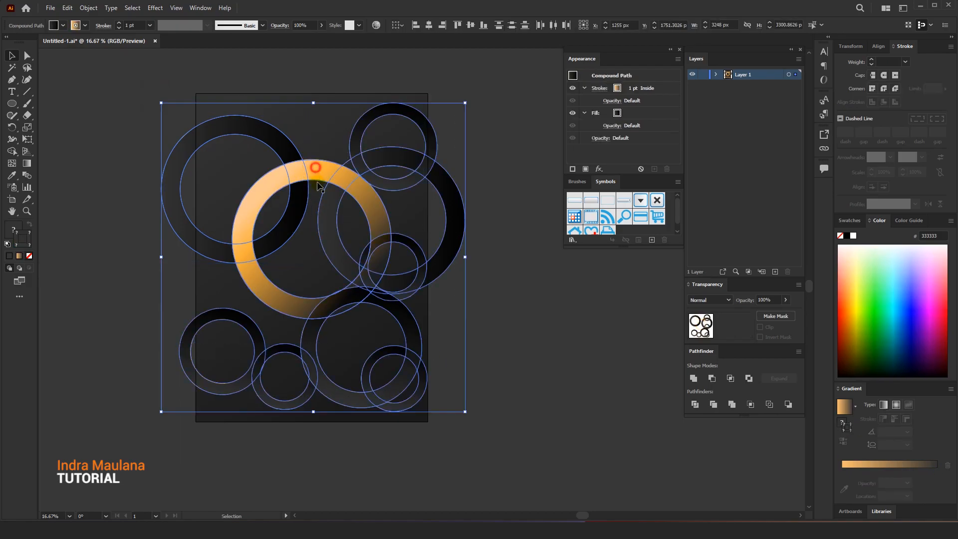
left_click(842, 424)
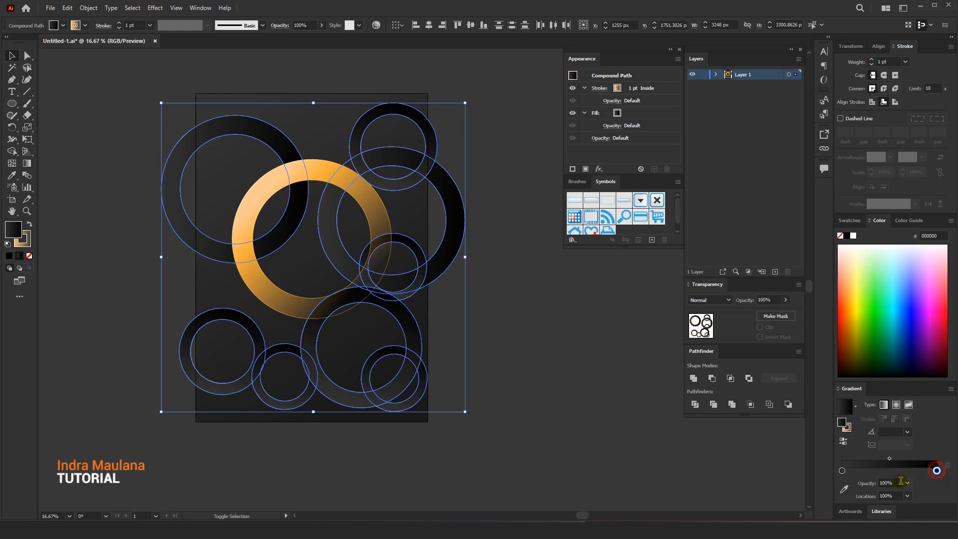
left_click(907, 483)
left_click(915, 366)
left_click(534, 342)
Step: Draw a circle about 1878 px across over the poster's upper-left corner, overlapping the dark ring there
scroll(502, 346, "up", 1)
left_click_drag(476, 336, 522, 355)
left_click_drag(516, 320, 536, 350)
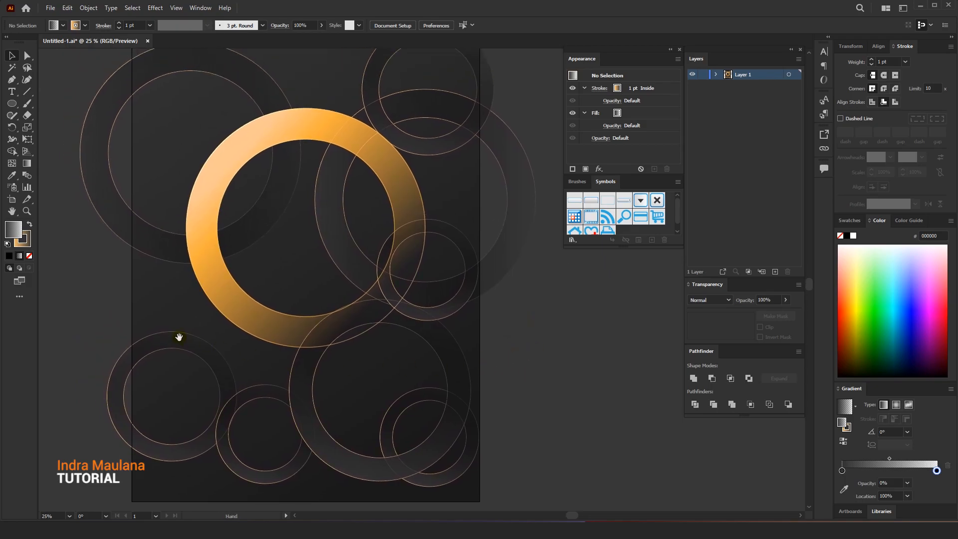
left_click_drag(168, 333, 199, 349)
left_click_drag(188, 313, 217, 359)
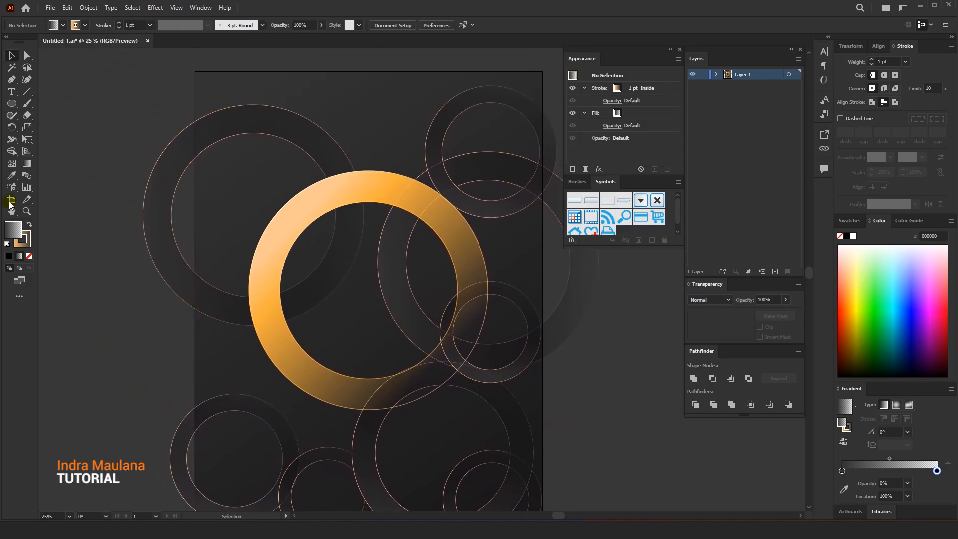
mouse_move(254, 133)
left_mouse_down()
mouse_move(406, 205)
mouse_move(386, 264)
left_mouse_up()
left_click_drag(200, 91, 239, 183)
left_click(12, 57)
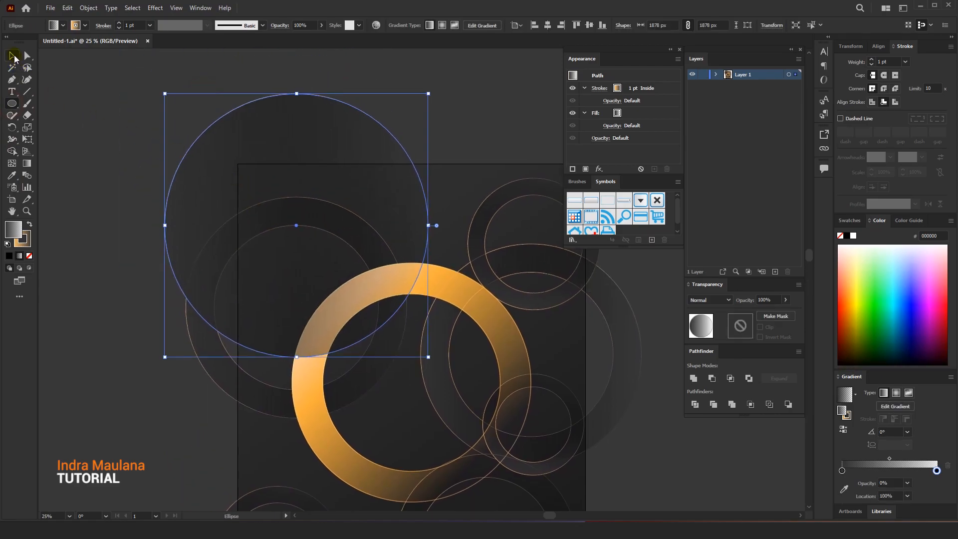
Step: Remove the stroke from the new large circle
left_click(84, 22)
left_click(79, 24)
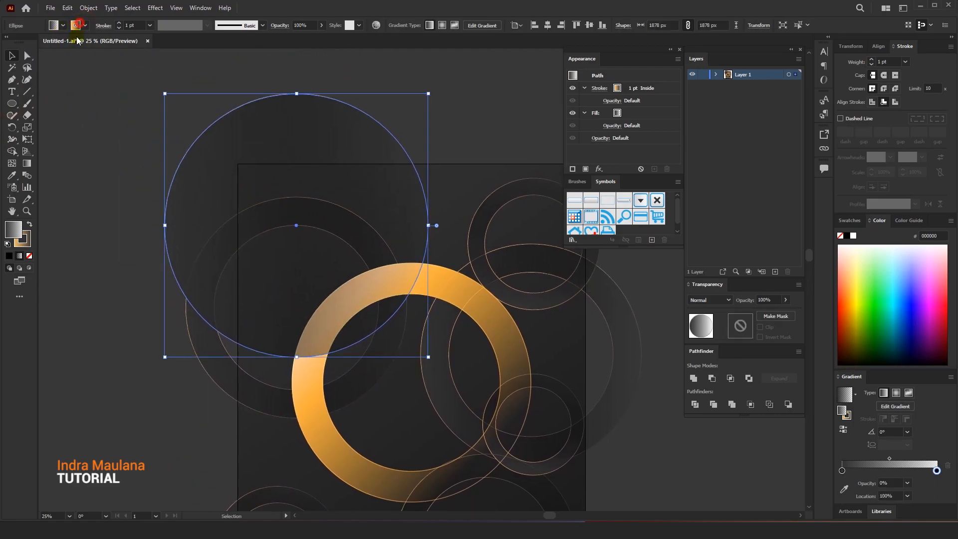
left_click(28, 235)
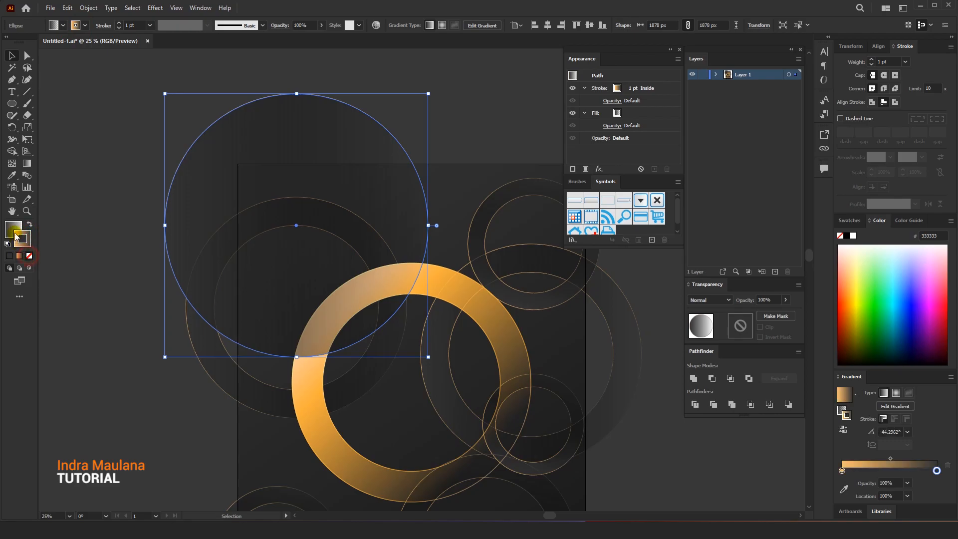
left_click(29, 255)
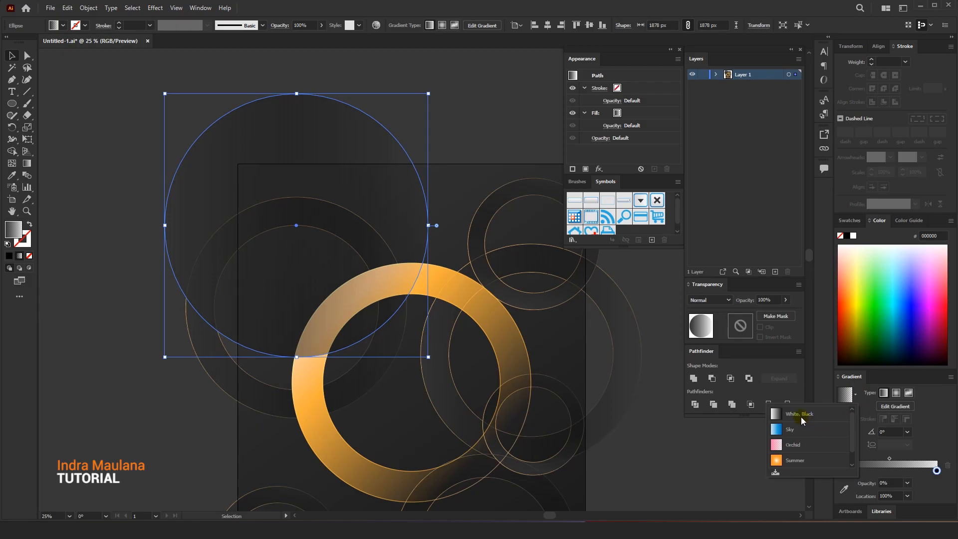
Step: Fill the circle with the White, Black gradient, make it radial and reverse it so black is at the centre
left_click(801, 417)
left_click(896, 394)
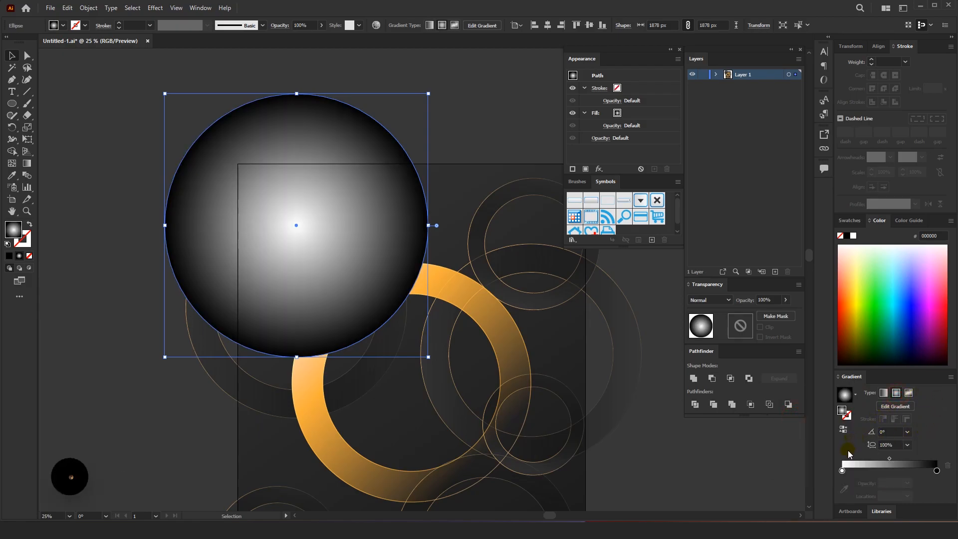
left_click(844, 429)
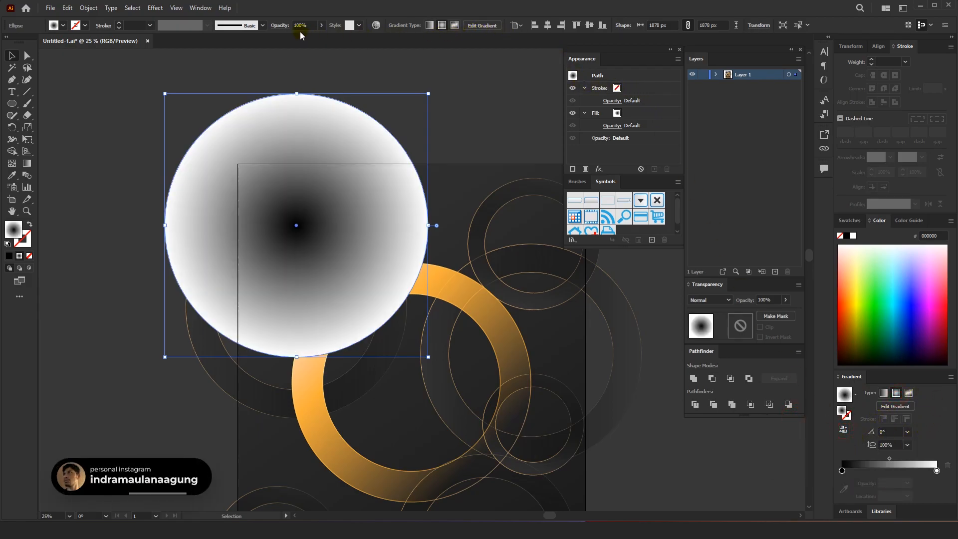
Step: Set the gradient circle's blending mode to Multiply and send it to the back
left_click(277, 27)
left_click(189, 41)
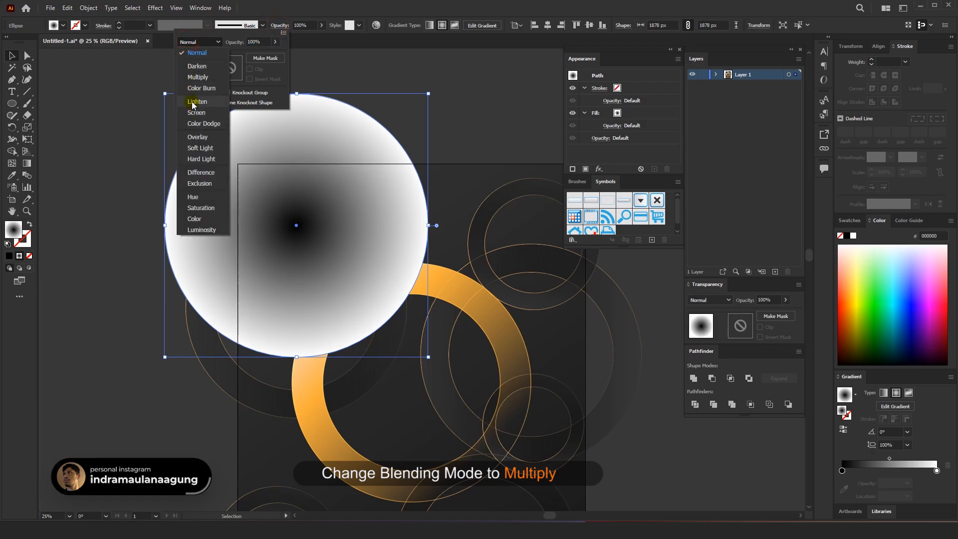
left_click(196, 79)
left_click(287, 195)
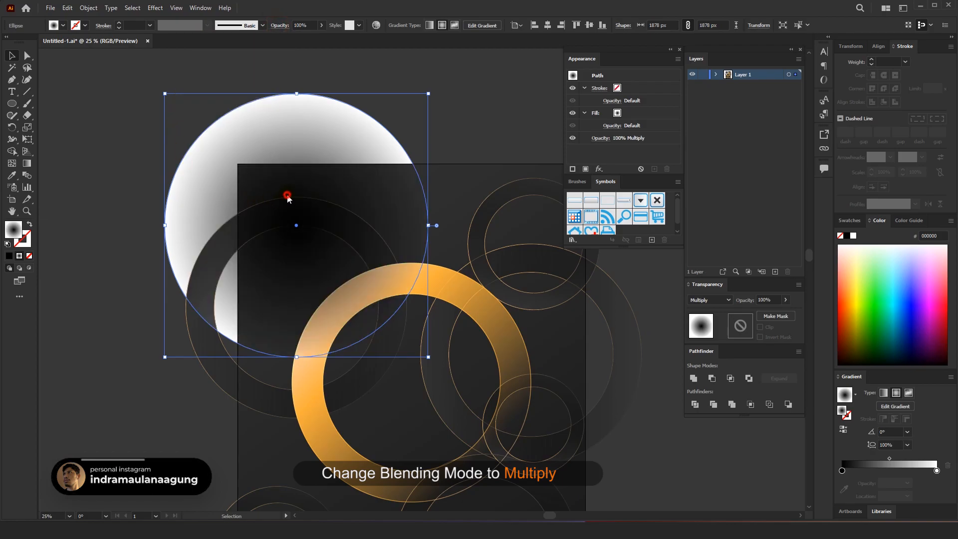
right_click(314, 193)
mouse_move(355, 397)
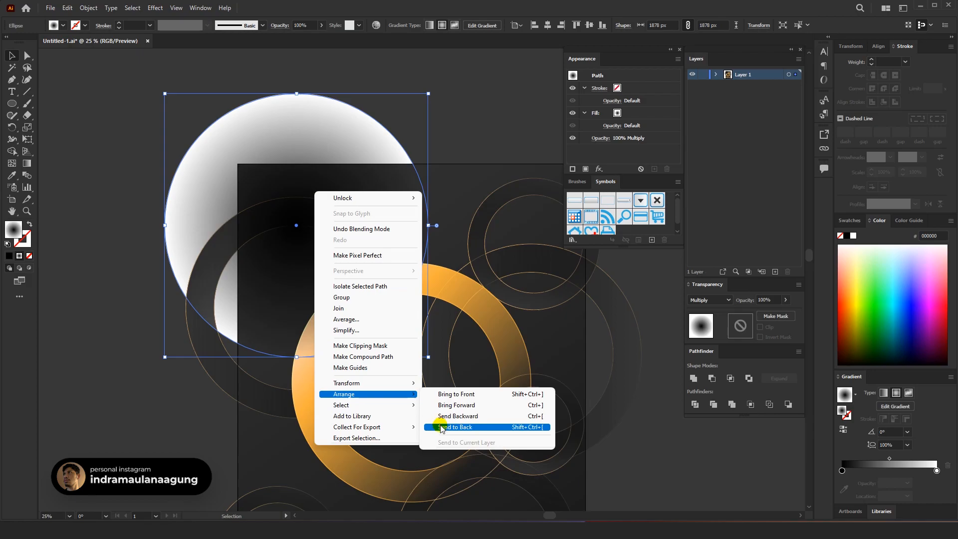
left_click(438, 426)
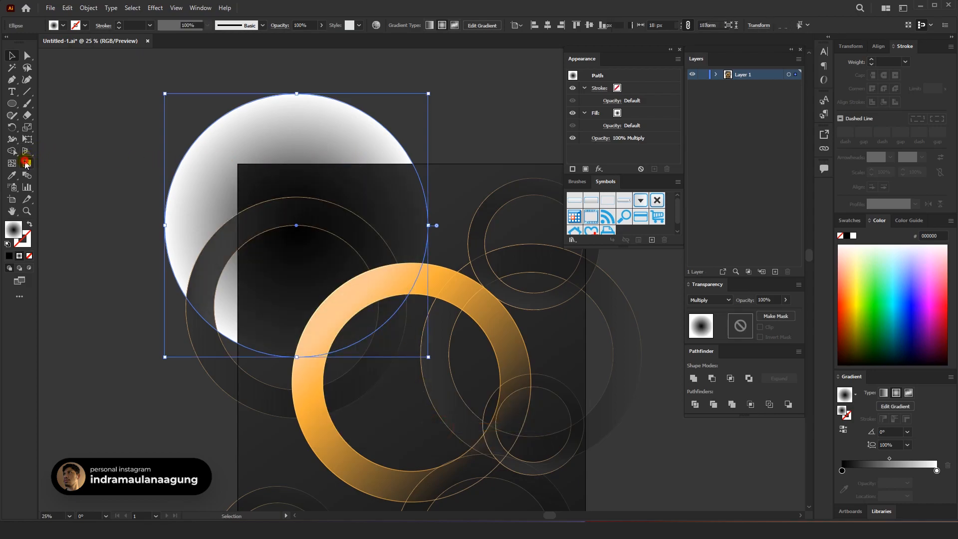
Step: Flatten the circle's radial gradient into a horizontal ellipse with an aspect ratio of about 56%
left_click(26, 164)
mouse_move(334, 226)
left_mouse_down()
mouse_move(326, 212)
mouse_move(334, 218)
left_mouse_up()
left_click_drag(296, 87, 301, 145)
left_click_drag(319, 218, 323, 223)
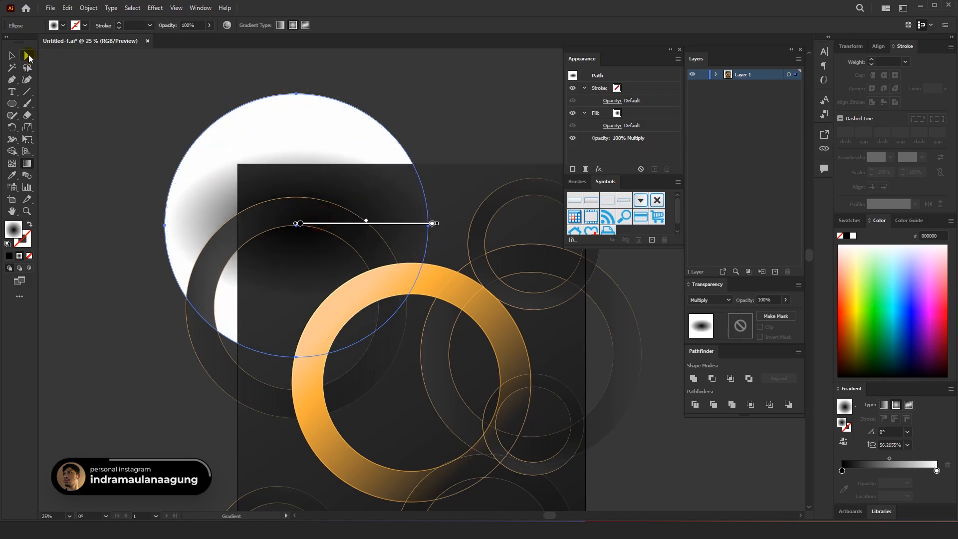
left_click(13, 56)
Step: Duplicate the gradient shadow circle to the poster's right side, lower-right corner and lower-left corner
left_click(107, 85)
left_click_drag(175, 111, 121, 87)
left_click(316, 139)
scroll(316, 139, "down", 1)
left_click_drag(325, 149, 384, 274)
left_click_drag(396, 263, 300, 324)
key("ctrl+z")
left_click(531, 336)
left_click_drag(426, 421, 255, 423)
left_click(70, 299)
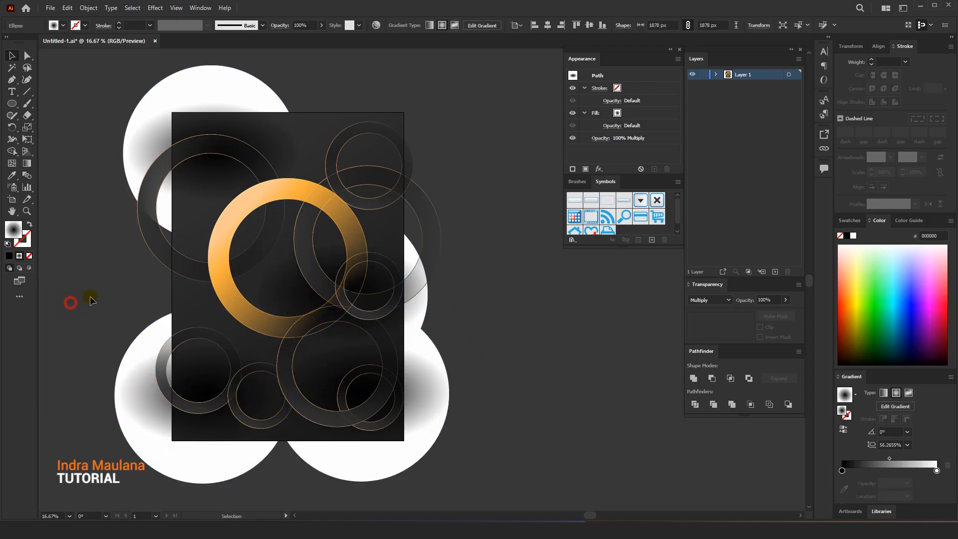
Step: Duplicate the orange ring over the poster's upper-left corner and enlarge the copy to 2410 px
left_click_drag(104, 263, 129, 276)
left_click(268, 214)
left_click_drag(269, 214, 156, 128)
left_click_drag(278, 265, 314, 332)
left_click_drag(287, 169, 278, 172)
left_click_drag(269, 135, 273, 140)
Step: Enlarge the central orange ring to 1954 px
left_click(316, 203)
mouse_move(392, 191)
left_mouse_down()
mouse_move(386, 202)
mouse_move(405, 183)
left_mouse_up()
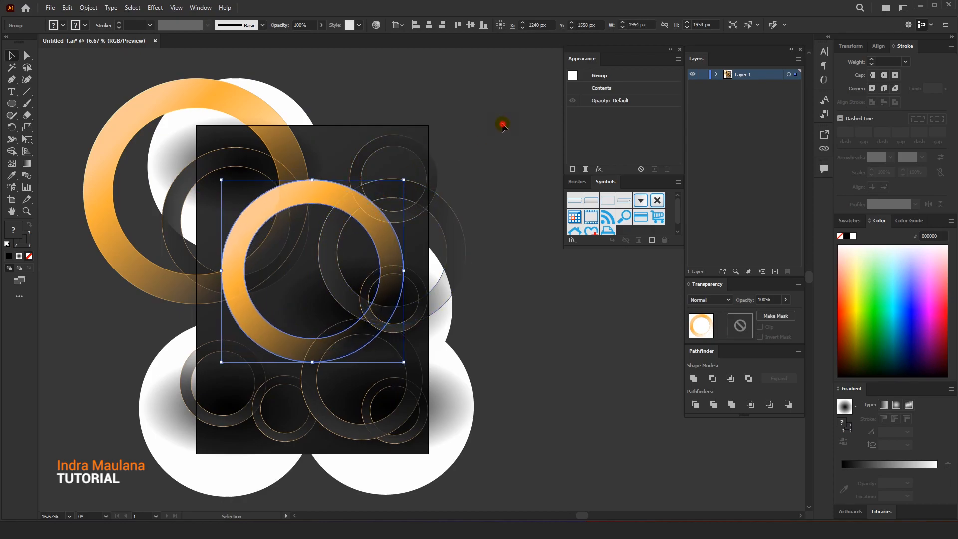
left_click(276, 122)
left_click_drag(276, 122, 402, 317)
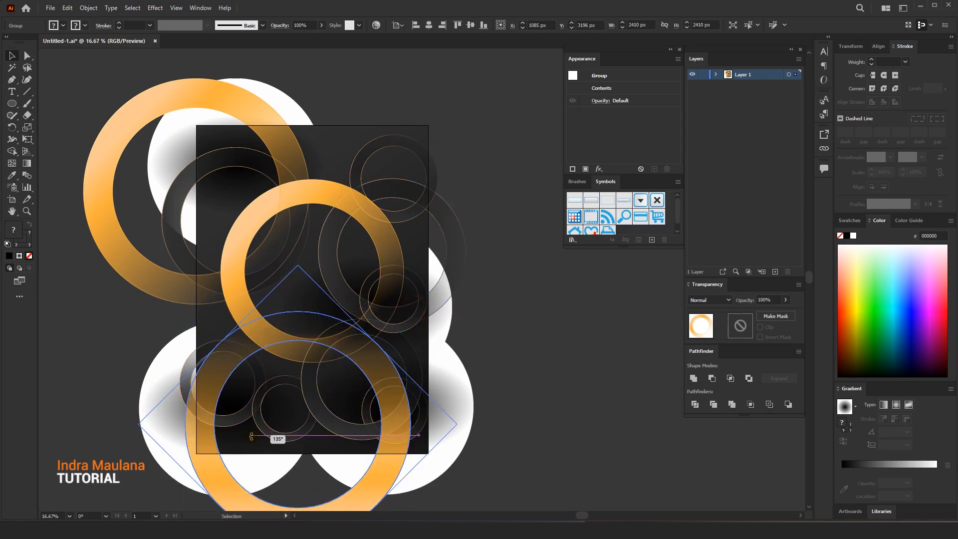
key("Delete")
Step: Duplicate the central orange ring below itself and rotate the copy so its bright side faces right
left_click_drag(248, 232, 237, 352)
left_click_drag(395, 299, 297, 470)
left_click(543, 418)
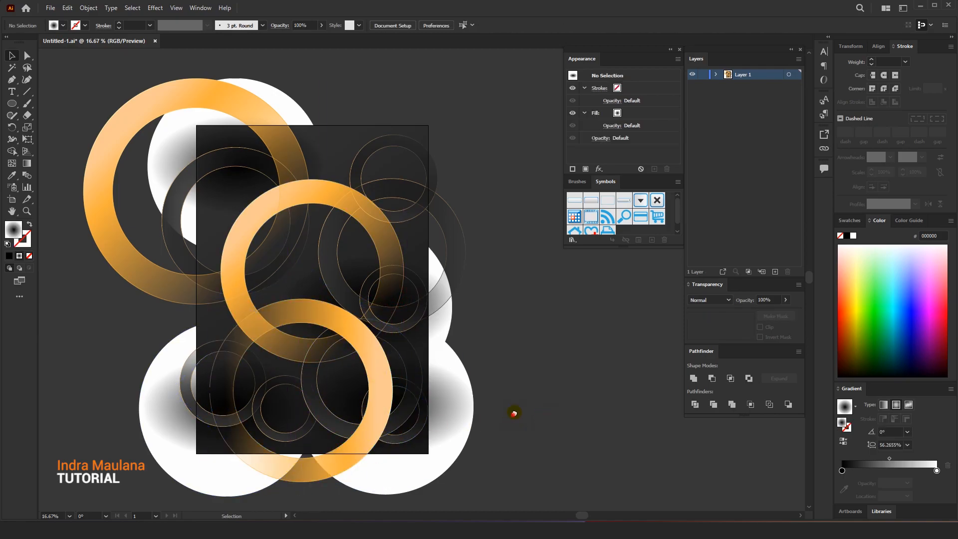
Step: Inside the lower orange ring's group, move the gradient's transparent stop to about 68% so the ring fades out sooner
left_click_drag(513, 417, 528, 385)
left_click_drag(490, 306, 520, 320)
left_click_drag(427, 361, 425, 340)
double_click(424, 336)
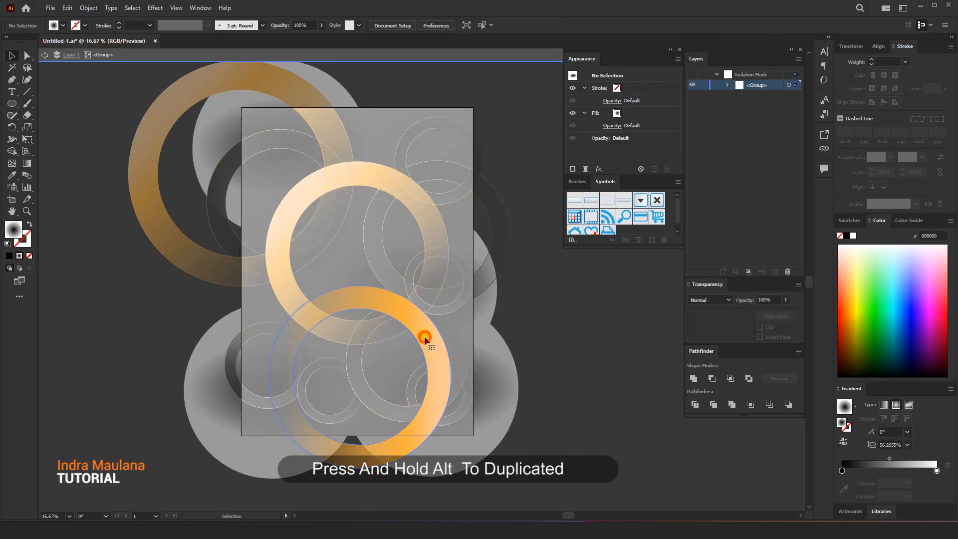
key("v")
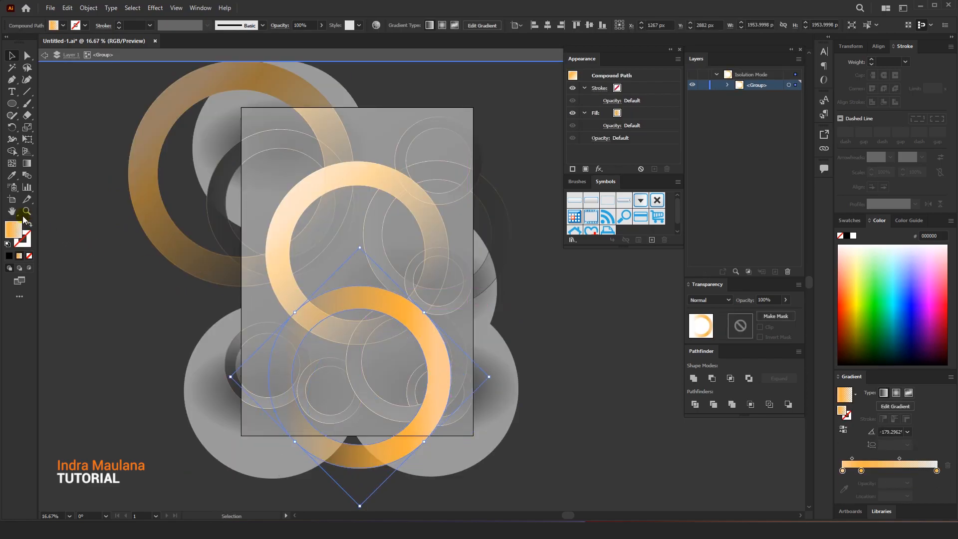
left_click(27, 164)
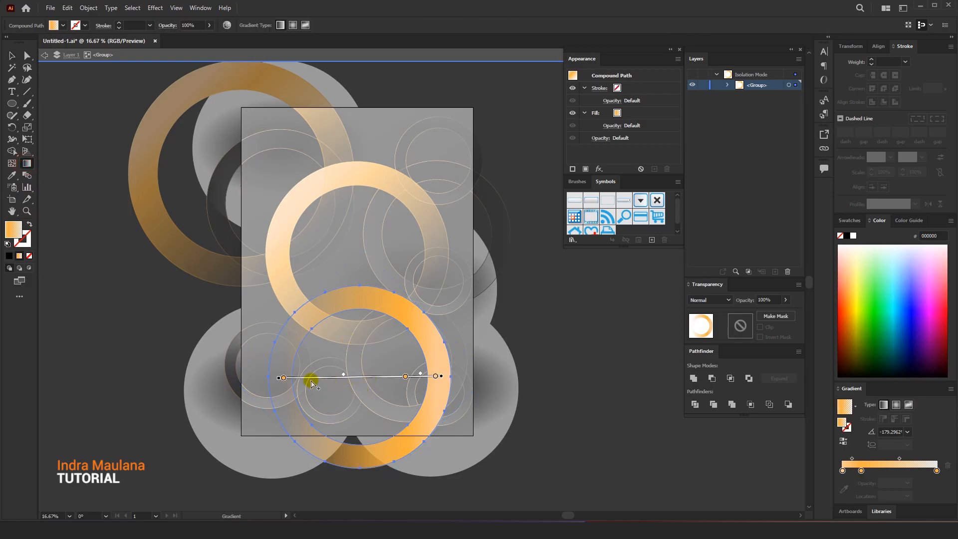
left_click_drag(345, 377, 331, 378)
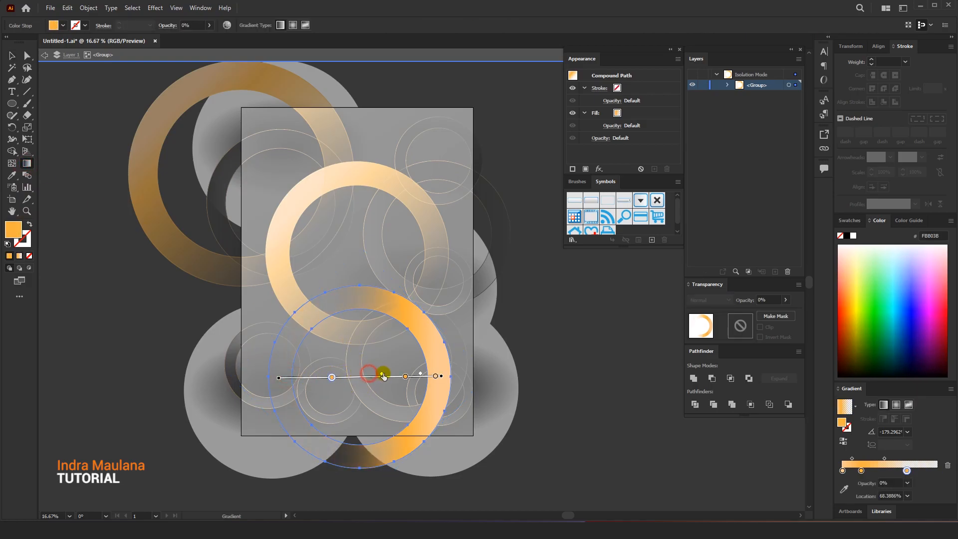
left_click(10, 56)
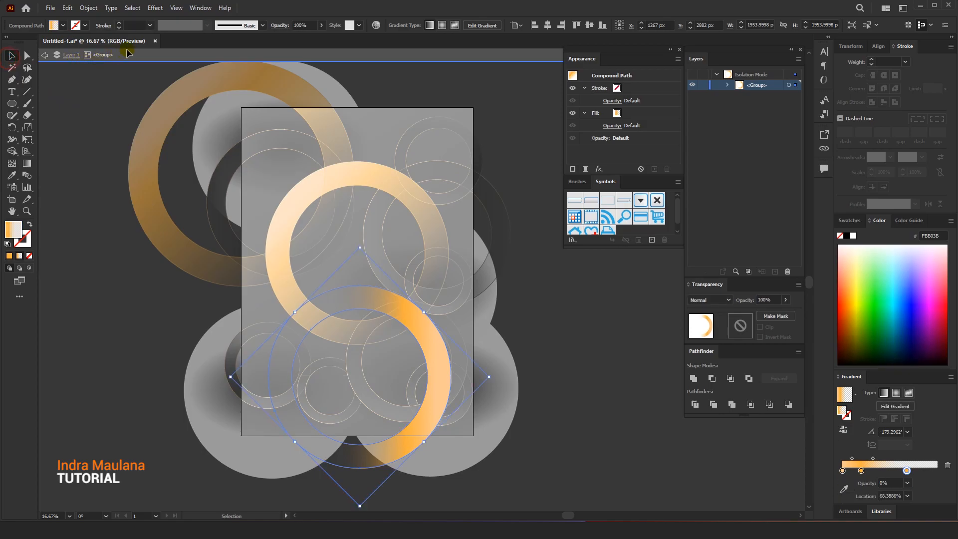
double_click(124, 111)
Step: Delete the oversized upper-left orange ring and put a duplicate of the central orange ring in its place
left_click(165, 131)
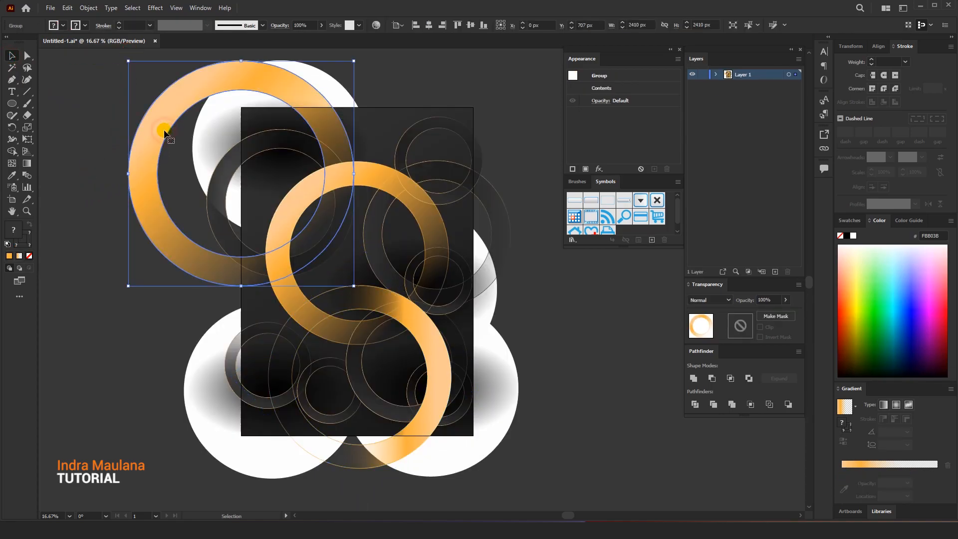
key("Delete")
left_click_drag(232, 150, 231, 178)
left_click_drag(352, 203, 251, 112)
Step: Duplicate the orange ring across the poster's right edge and rotate the copy so its bright side faces downward
left_click_drag(367, 207, 470, 161)
left_click_drag(560, 340, 438, 114)
left_click_drag(515, 185, 508, 193)
left_click(584, 365)
left_click_drag(583, 387, 562, 370)
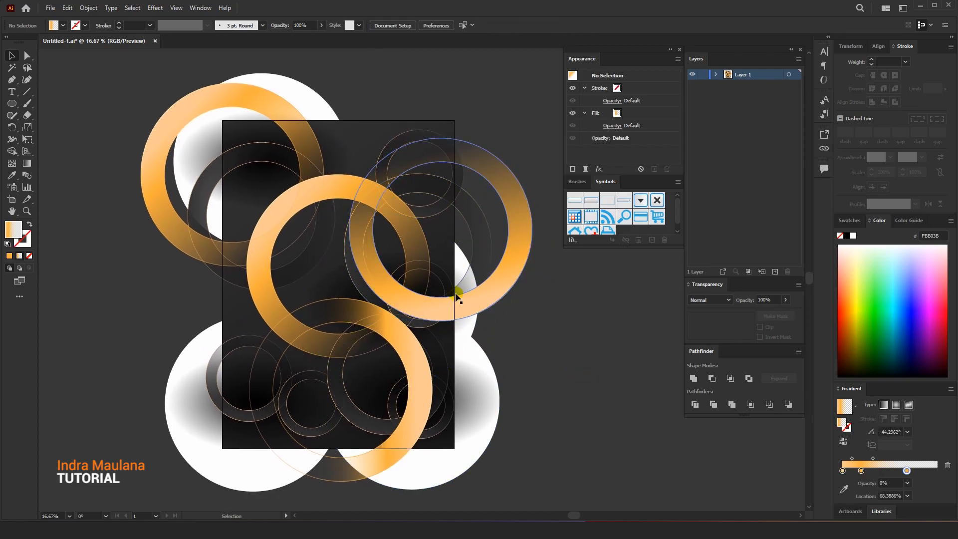
Step: Move the small dark ring up inside the right orange ring and delete the large dark ring behind it
left_click_drag(443, 279, 464, 233)
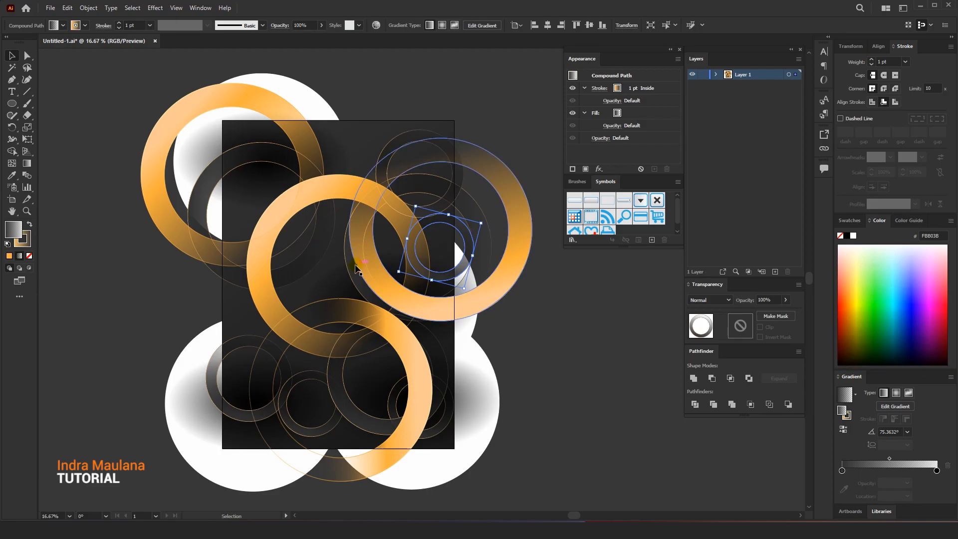
left_click_drag(348, 267, 315, 262)
key("Delete")
scroll(202, 290, "down", 1)
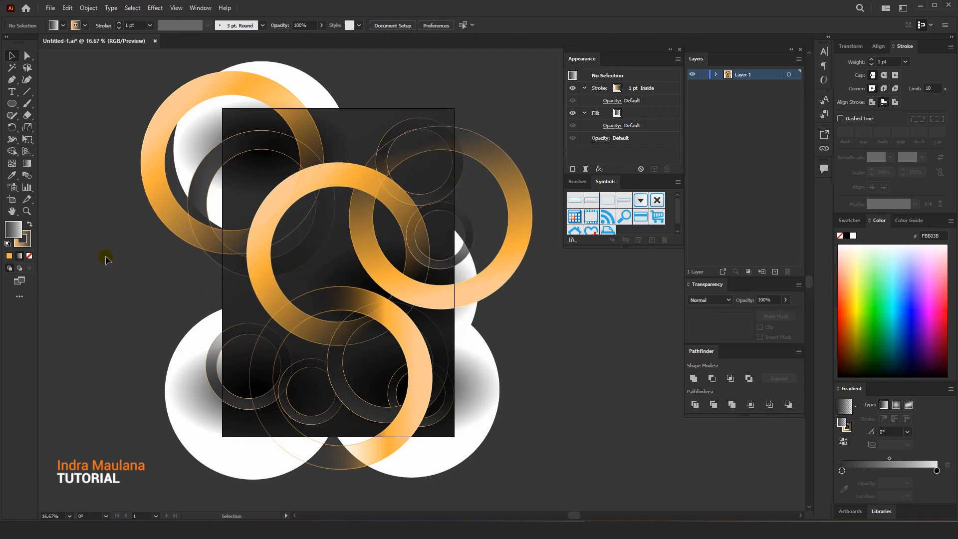
scroll(135, 209, "up", 3)
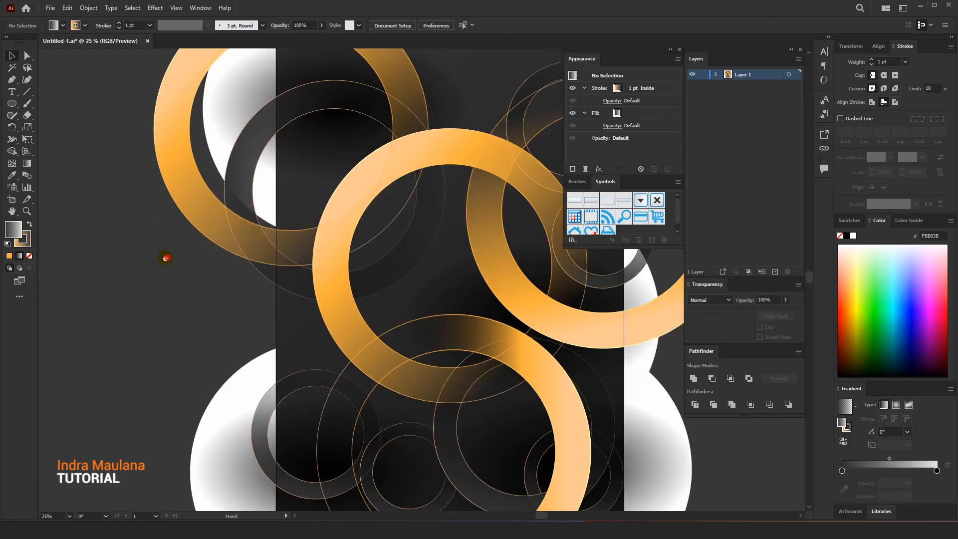
left_click(17, 109)
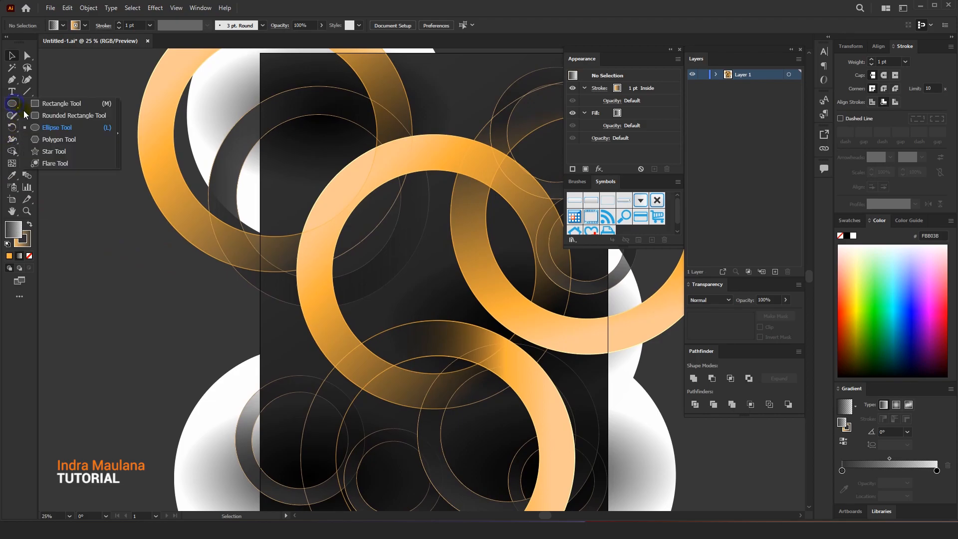
left_click_drag(107, 309, 209, 347)
left_click(12, 103)
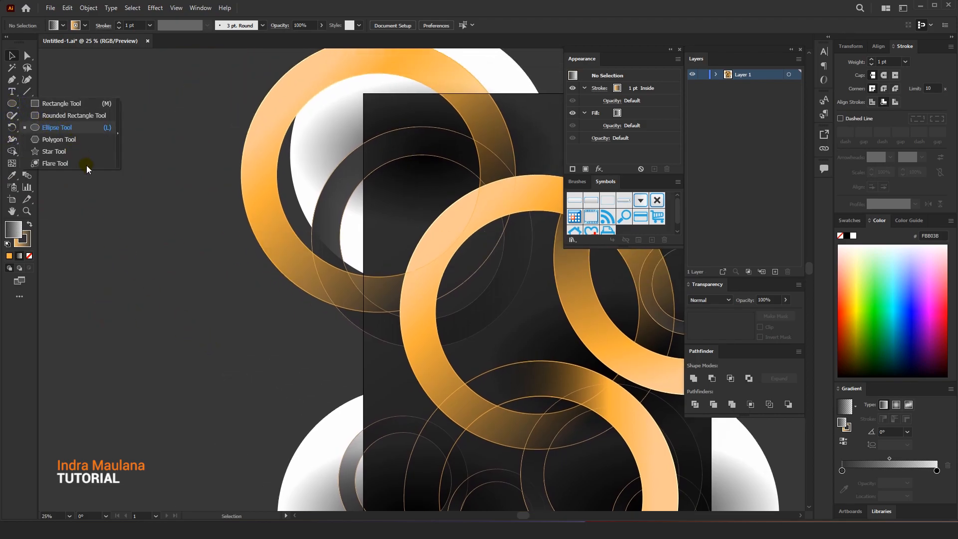
scroll(115, 279, "up", 2)
key("l")
scroll(111, 208, "down", 2)
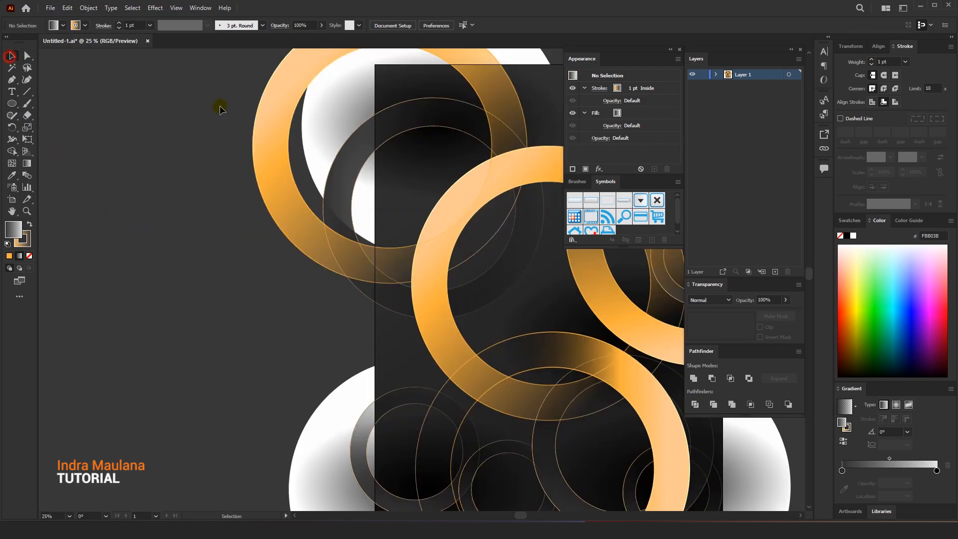
left_click_drag(268, 110, 39, 288)
key("ctrl+z")
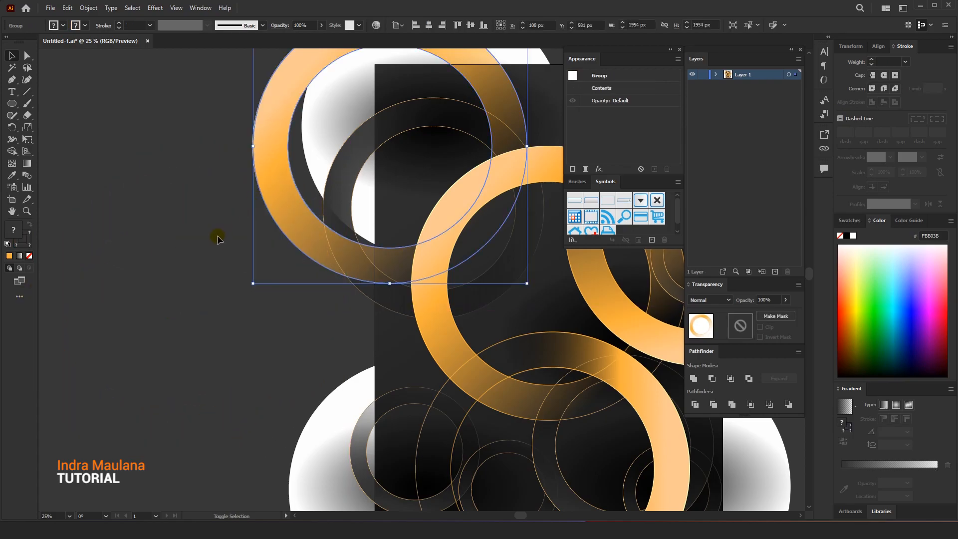
scroll(240, 240, "down", 2)
left_click_drag(274, 237, 88, 326)
left_click_drag(199, 213, 137, 264)
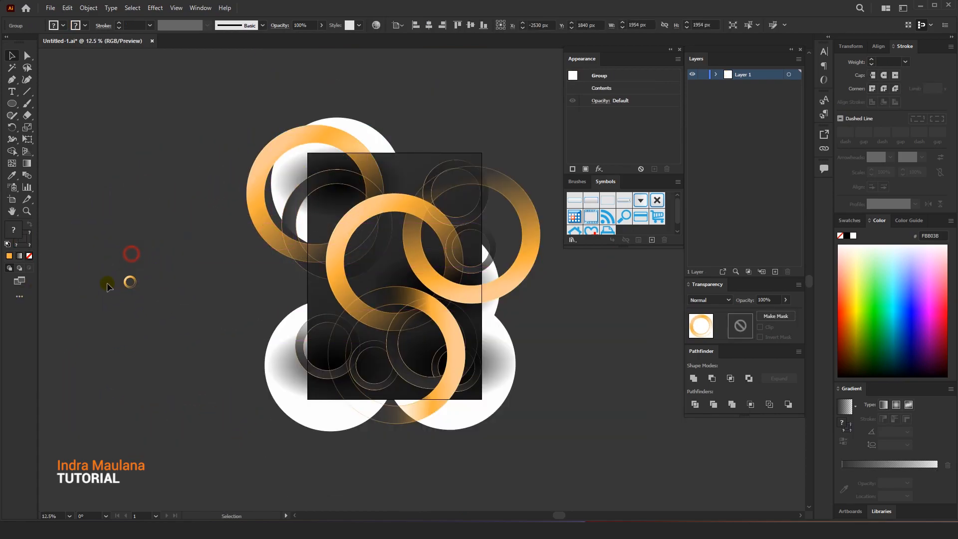
scroll(106, 283, "up", 6)
left_click(208, 239)
scroll(211, 238, "up", 2)
scroll(256, 236, "down", 8)
key("ctrl+z")
key("ctrl+z")
Step: Duplicate the upper-left orange ring onto the empty canvas beside the poster and outline the copy's stroke
left_click_drag(363, 176, 174, 267)
left_click(89, 8)
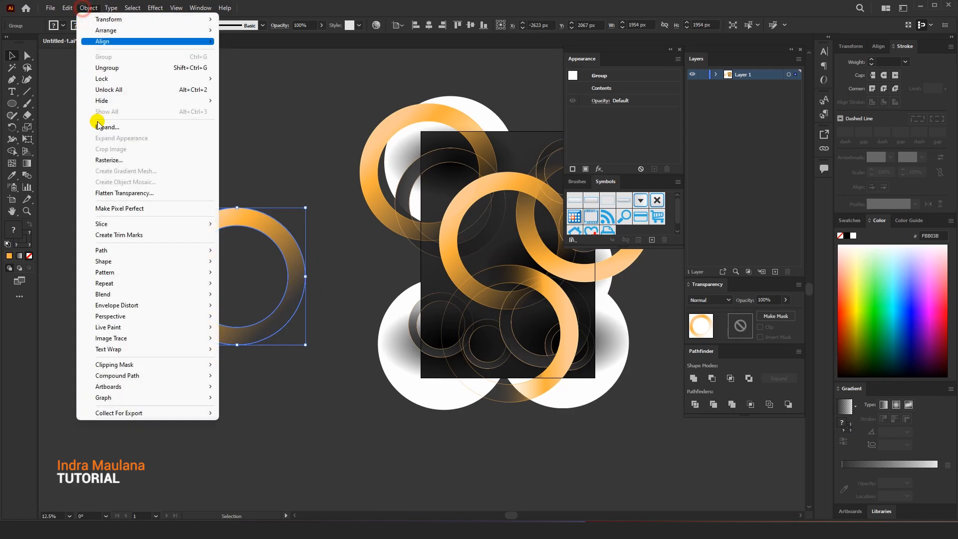
mouse_move(125, 250)
left_click(245, 272)
Step: Scale the outlined ring copy down proportionally to about 120 px wide
scroll(254, 218, "up", 1)
left_click_drag(323, 204, 209, 272)
scroll(277, 262, "up", 2)
scroll(202, 286, "down", 3)
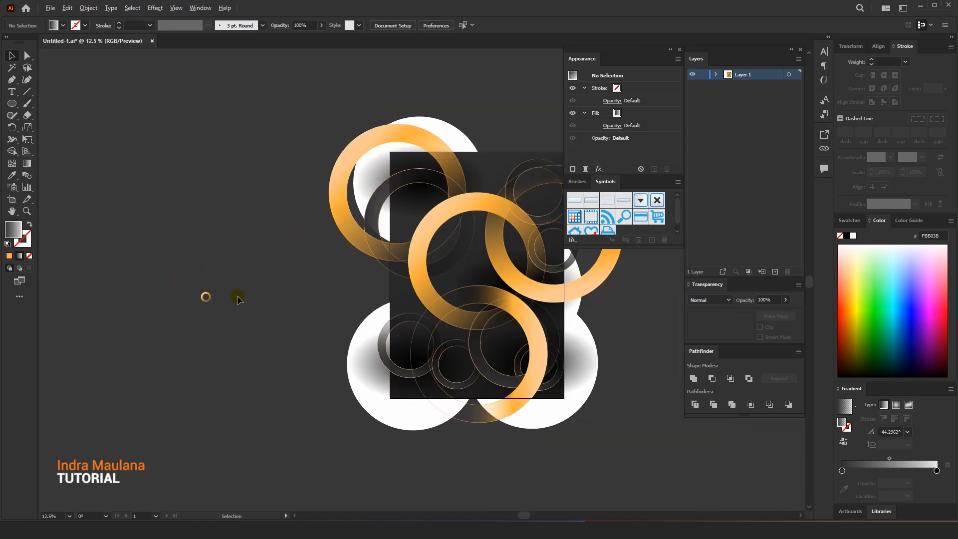
scroll(234, 297, "up", 4)
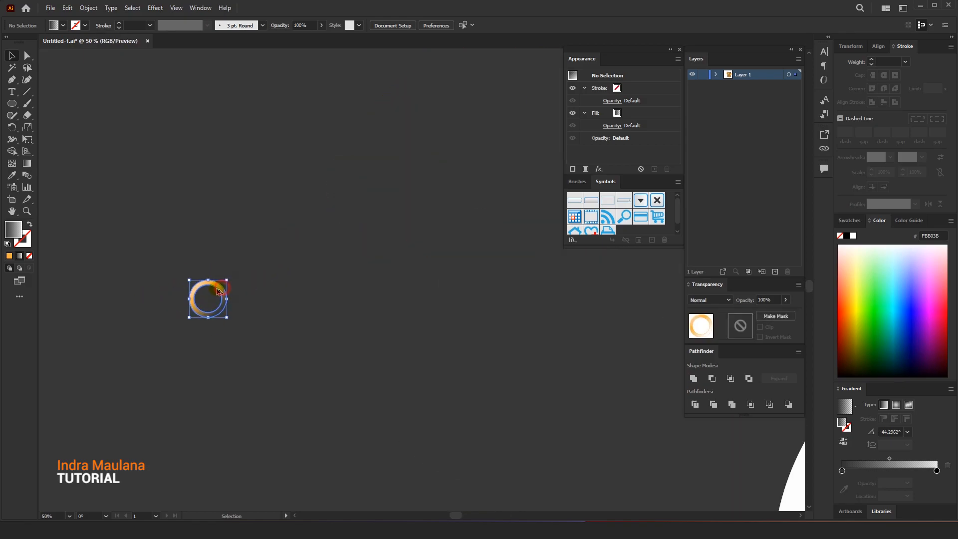
Step: Save the small orange ring as a new symbol named New Symbol and delete the leftover ring from the canvas
left_click(218, 291)
scroll(218, 291, "up", 3)
left_click_drag(250, 262, 625, 228)
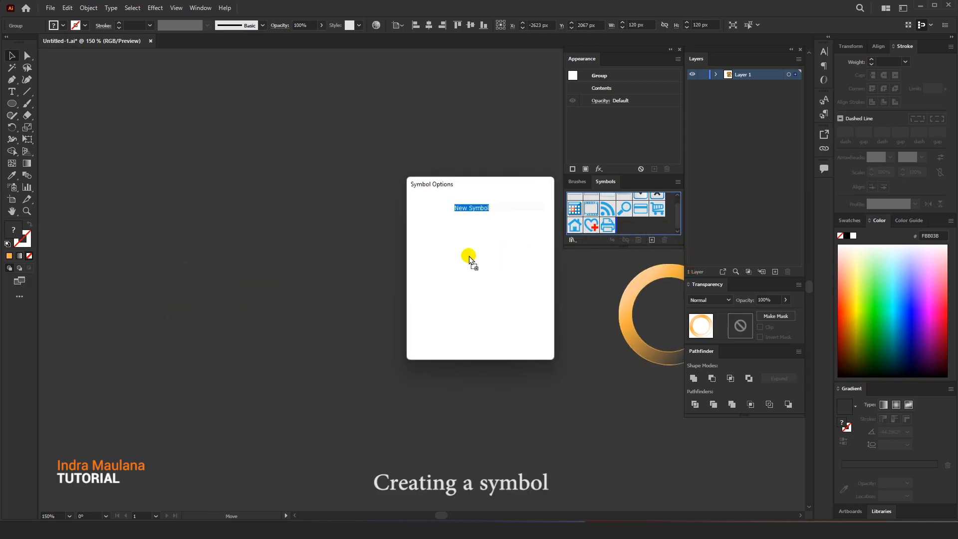
left_click_drag(432, 346, 186, 306)
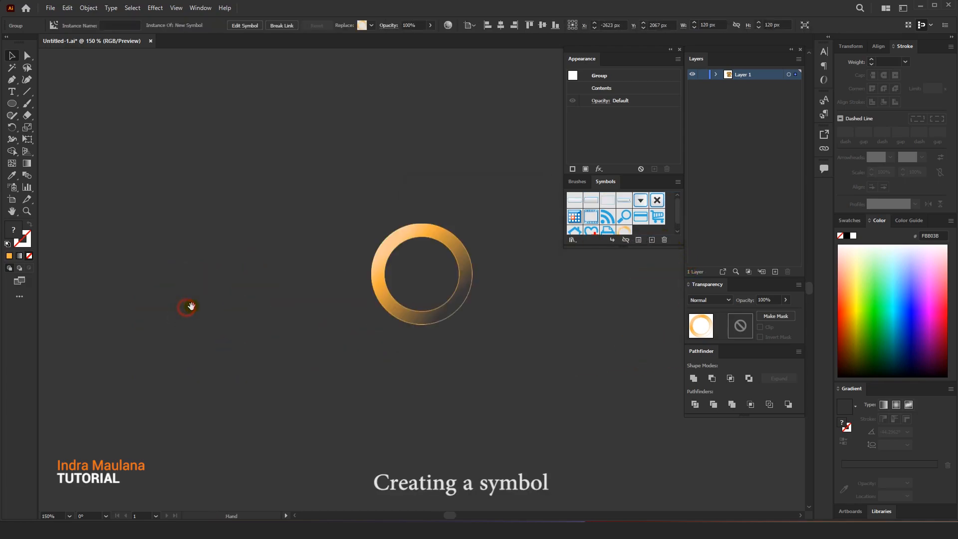
scroll(207, 303, "down", 6)
scroll(233, 301, "down", 1)
key("Delete")
left_click_drag(539, 283, 368, 277)
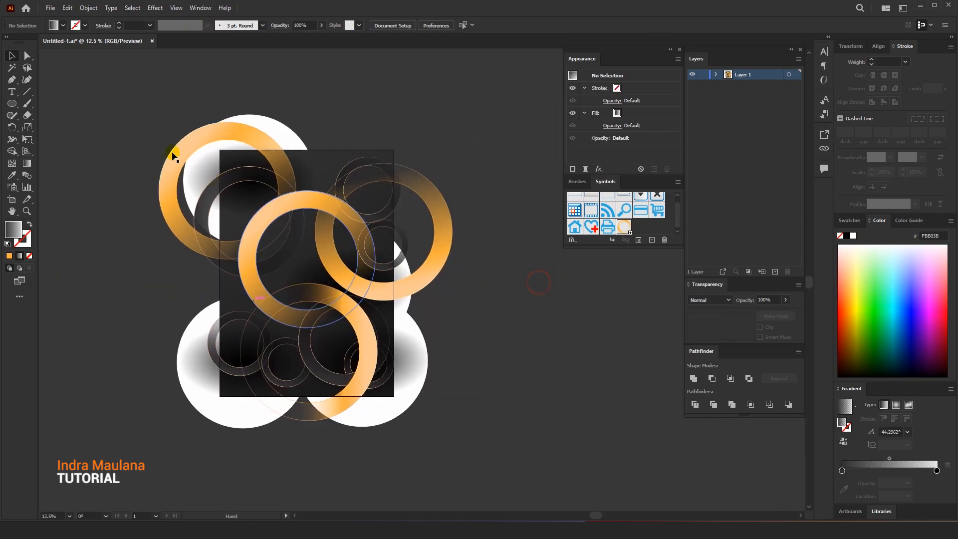
Step: Scatter single instances of the small ring symbol across the whole poster with the Symbol Sprayer
key("ctrl+z")
scroll(276, 289, "up", 1)
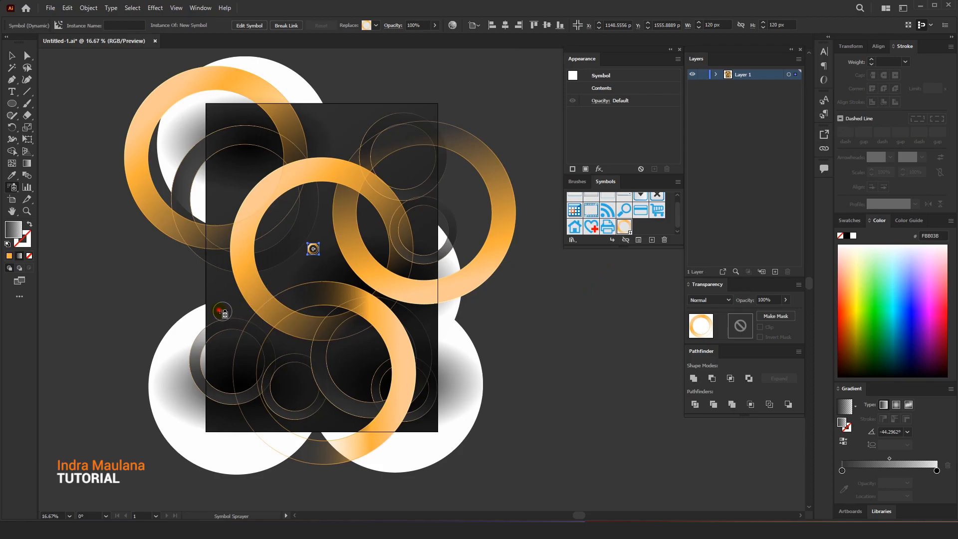
left_click(223, 313)
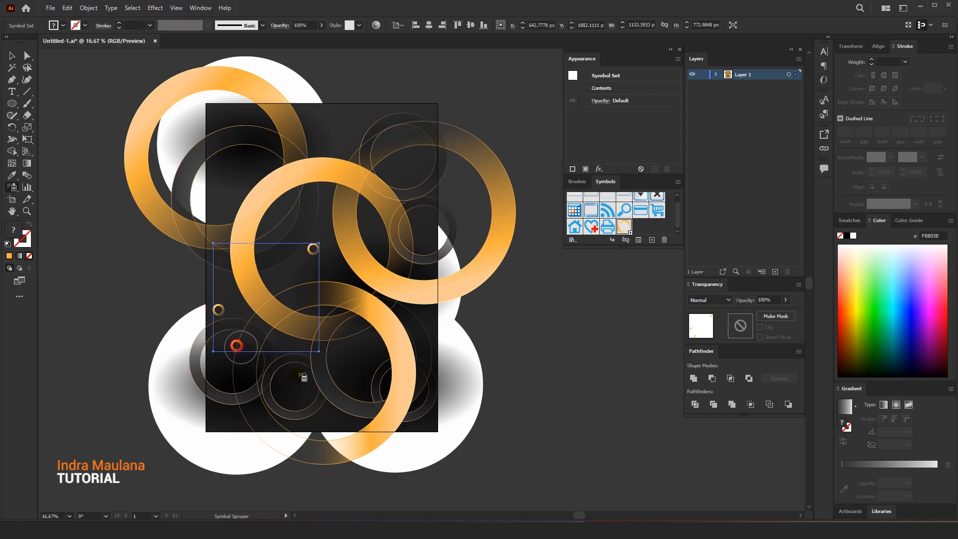
left_click(348, 365)
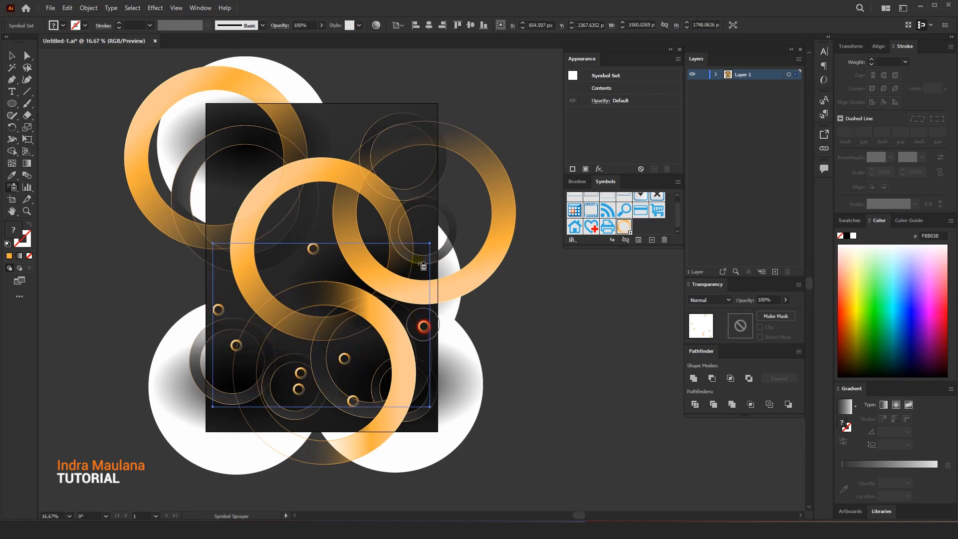
left_click(292, 125)
left_click(220, 128)
left_click(252, 170)
left_click(325, 145)
left_click(378, 149)
left_click(293, 216)
left_click(268, 247)
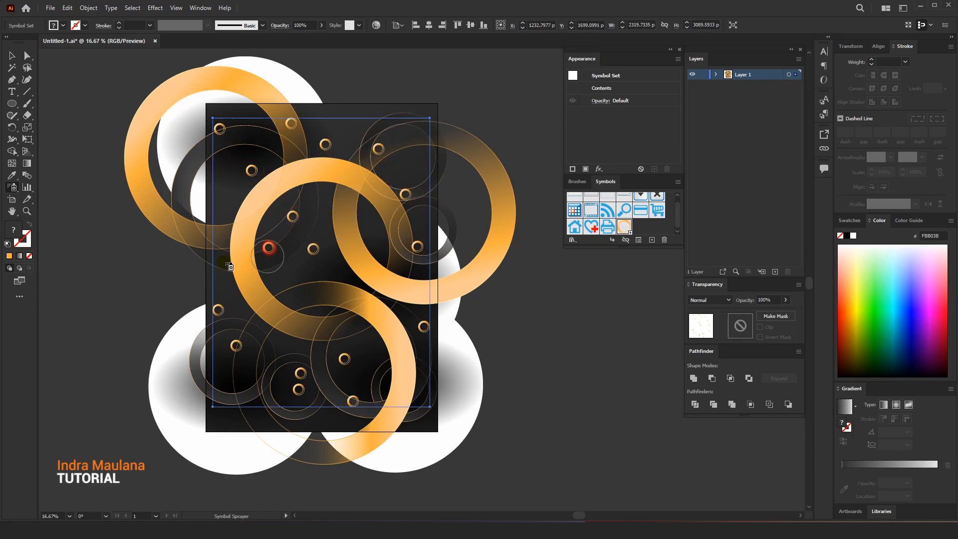
left_click(230, 271)
left_click(342, 389)
left_click(374, 377)
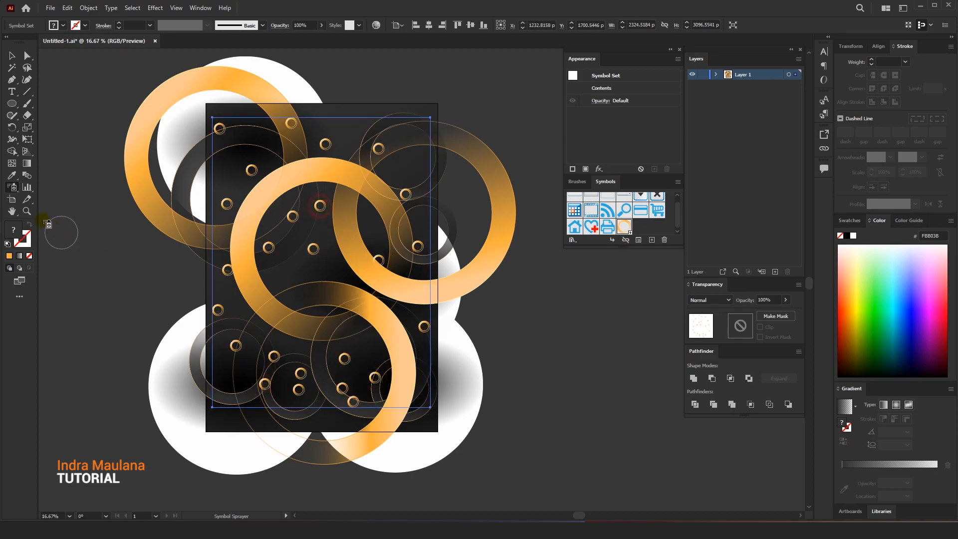
Step: Shrink the scattered ring symbols by varying amounts with the Symbol Sizer so they become tiny accents of different sizes
left_click(13, 186)
left_click(57, 222)
left_click(279, 197, "alt")
mouse_move(327, 174)
left_mouse_down()
mouse_move(400, 176)
mouse_move(342, 377)
mouse_move(259, 375)
mouse_move(327, 370)
mouse_move(299, 370)
left_mouse_up()
left_click(232, 315, "alt")
left_click(346, 192, "alt")
mouse_move(399, 286)
left_mouse_down()
mouse_move(274, 230)
mouse_move(267, 152)
mouse_move(120, 99)
left_mouse_up()
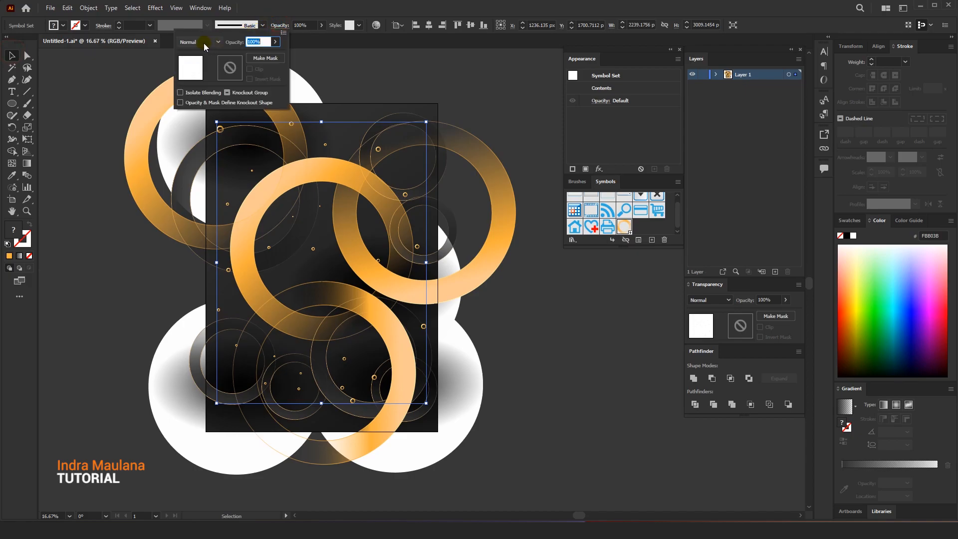
Step: Set the scattered symbol set's blend mode to Screen and deselect it
left_click(204, 42)
left_click(195, 113)
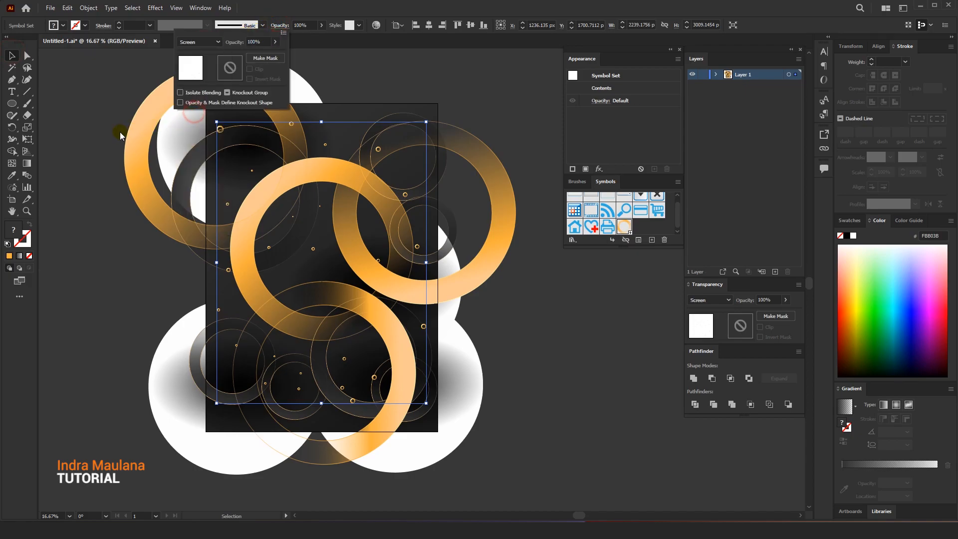
left_click(90, 103)
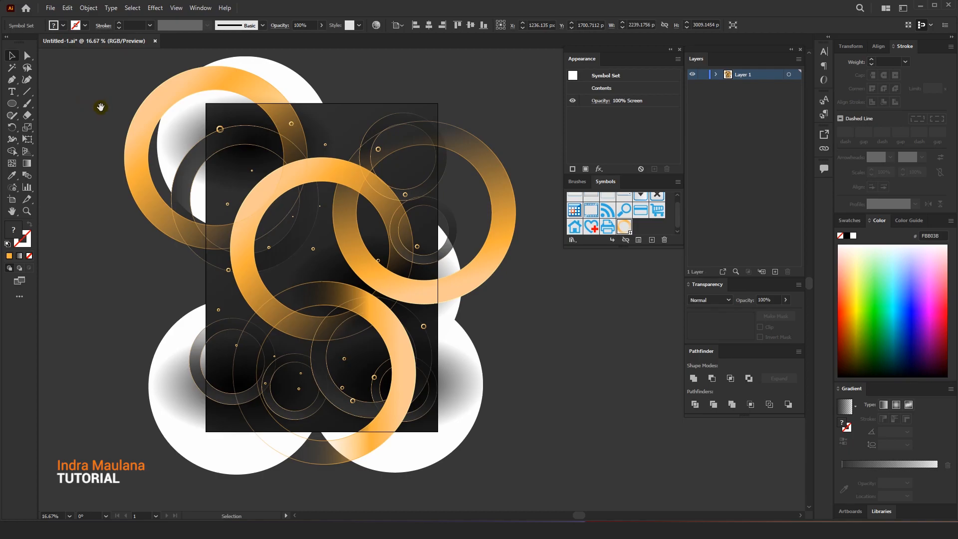
scroll(215, 180, "up", 1)
left_click_drag(228, 253, 197, 198)
scroll(192, 245, "down", 1)
left_click_drag(128, 226, 149, 221)
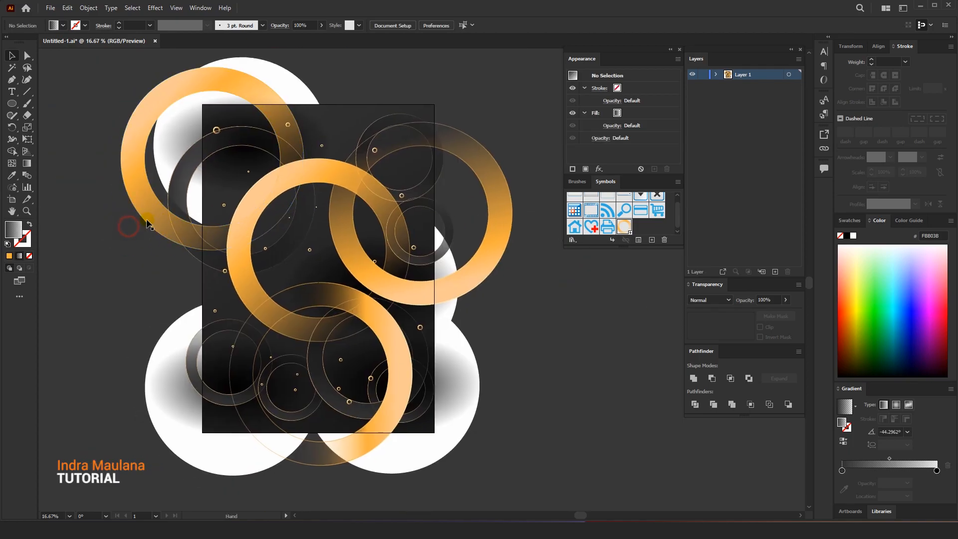
Step: Place the linked image Image Place Here.png over the central orange ring, at about 1189 × 2032 px
left_click(50, 9)
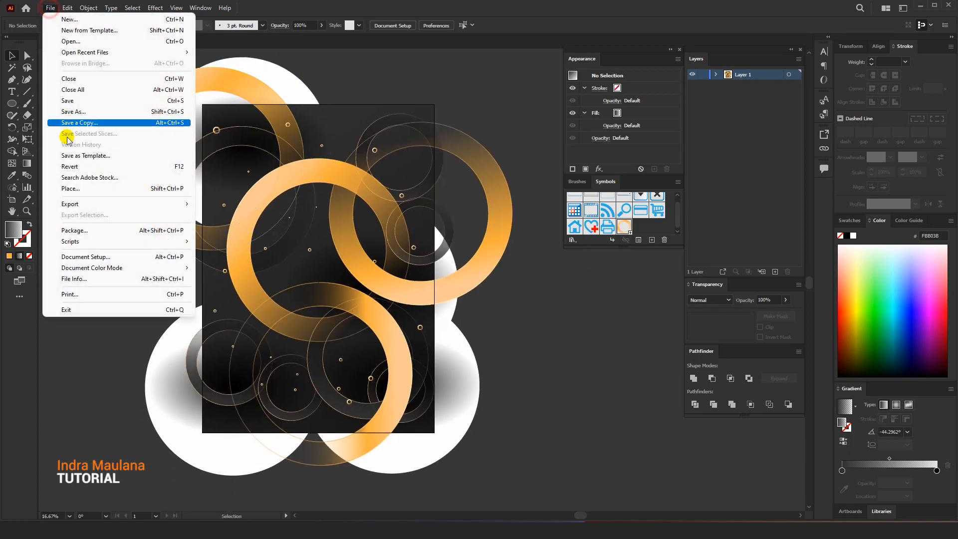
left_click(71, 188)
left_click(299, 227)
left_click_drag(261, 159, 429, 414)
key("ctrl+z")
left_click(305, 234)
left_click_drag(360, 342, 312, 264)
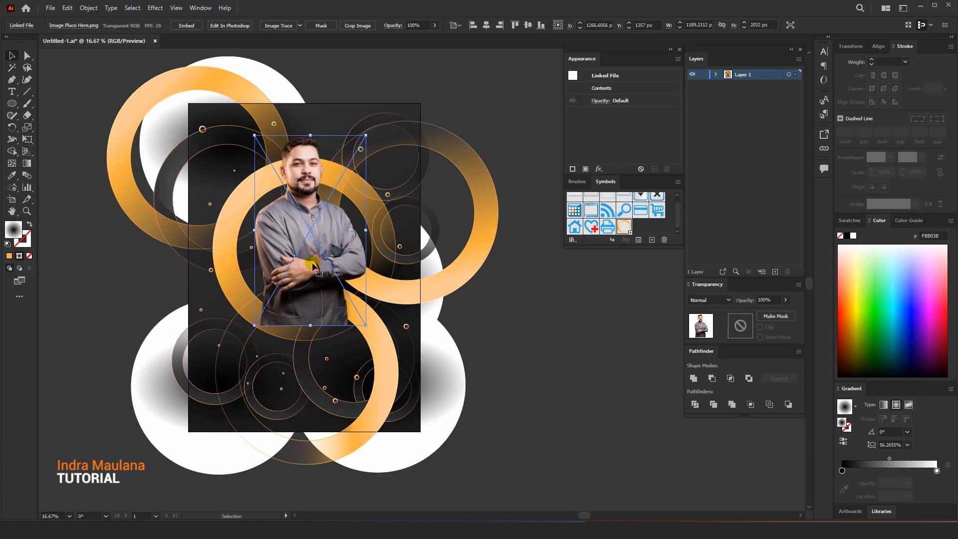
Step: Give the portrait an opacity mask and draw a rectangle about 1520 × 2442 px over the whole figure inside it
left_click(738, 330)
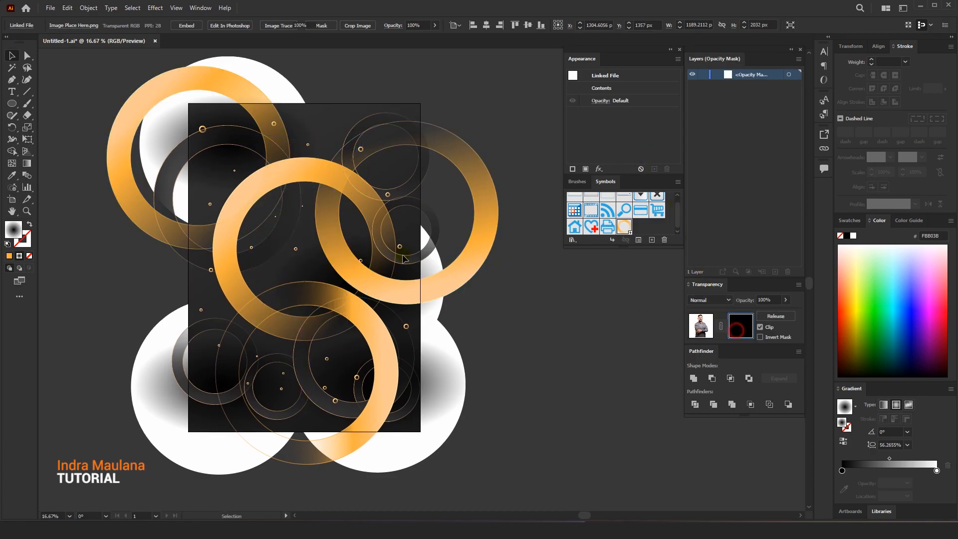
left_click(32, 108)
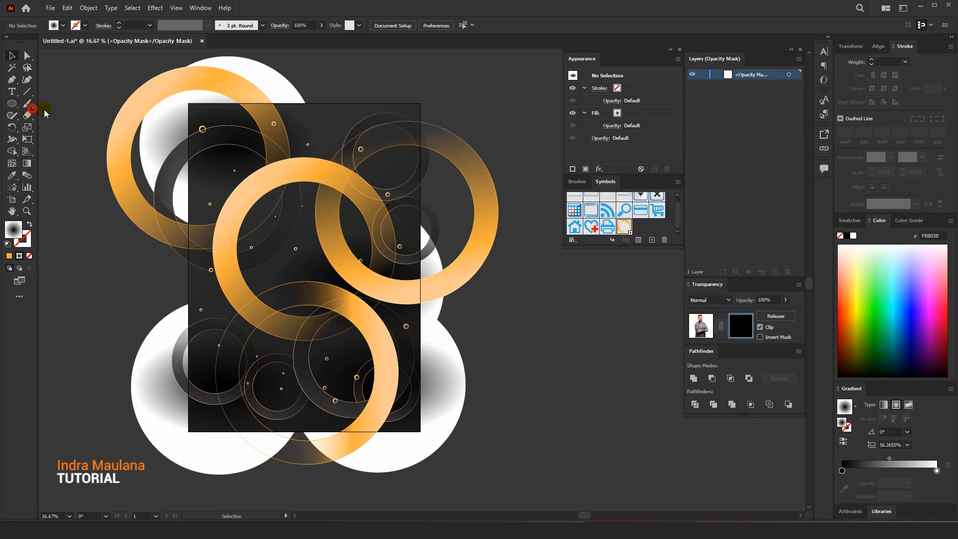
left_click_drag(233, 121, 375, 350)
Step: Fill the mask rectangle with a vertical linear white-to-black gradient that fades out the portrait's lower edge, and return to the artwork
left_click(856, 408)
left_click(792, 427)
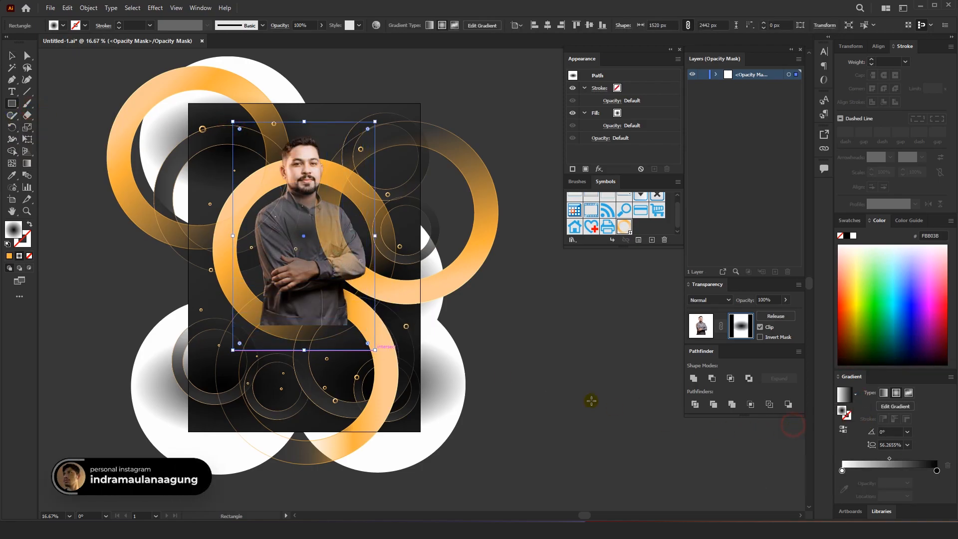
left_click(28, 168)
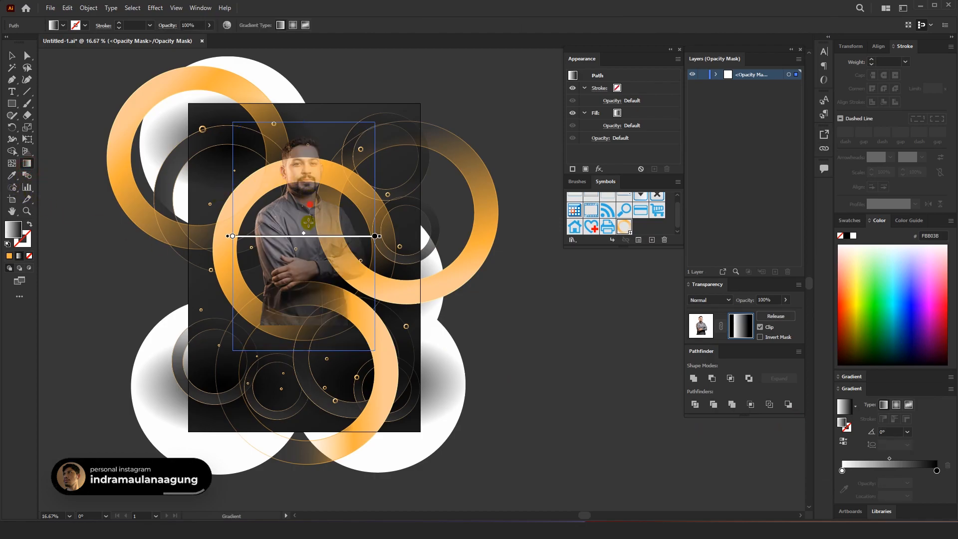
left_click_drag(302, 204, 307, 323)
left_click_drag(322, 282, 323, 310)
left_click_drag(323, 275, 323, 290)
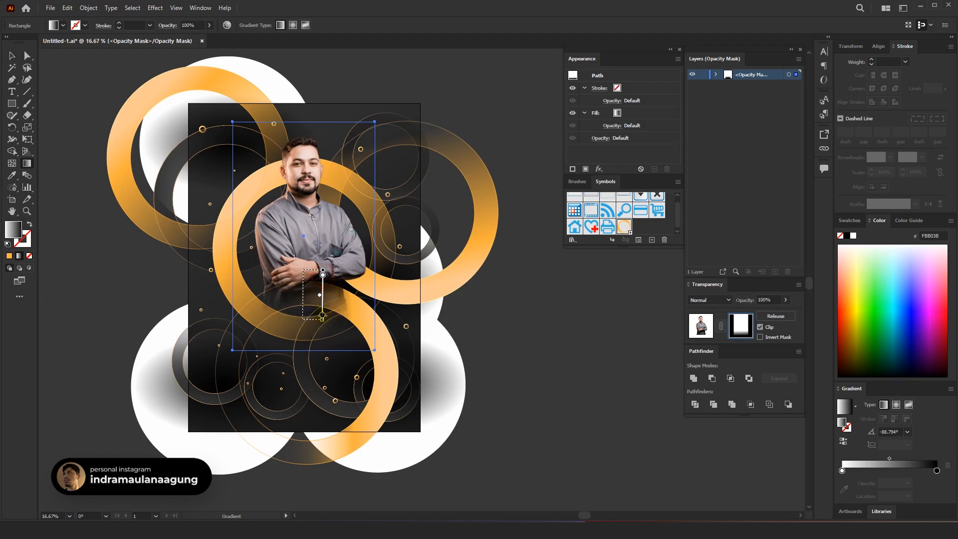
left_click(12, 56)
left_click(703, 327)
left_click(531, 311)
Step: Enlarge the masked portrait slightly and nudge it upward on the poster
left_click(330, 240)
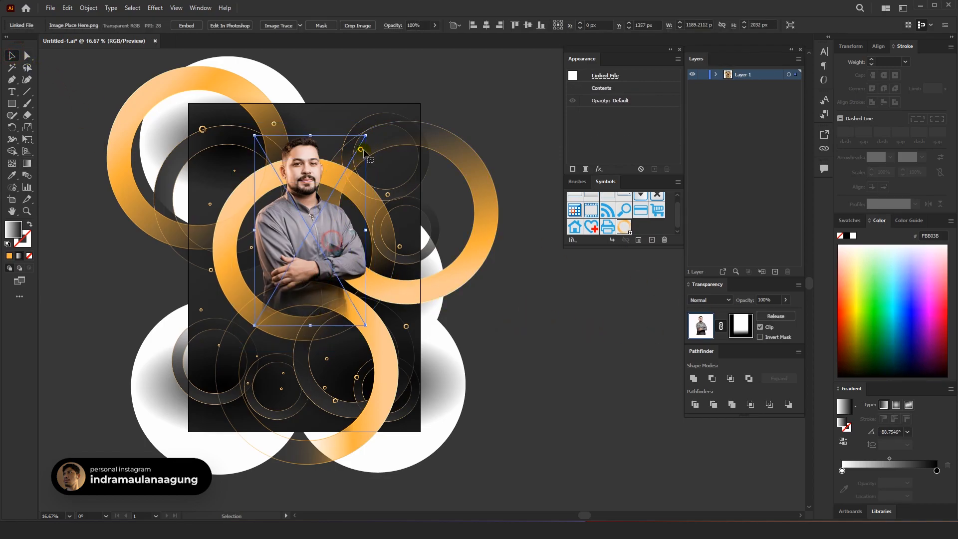
left_click_drag(369, 132, 372, 128)
left_click_drag(317, 197, 318, 192)
left_click(582, 338)
left_click_drag(559, 350, 566, 331)
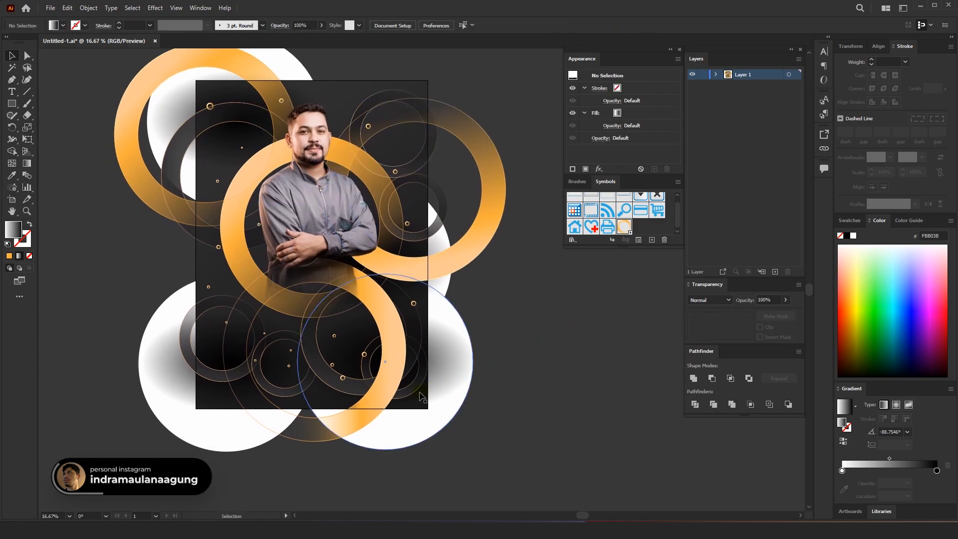
scroll(546, 319, "up", 1)
scroll(550, 306, "down", 2)
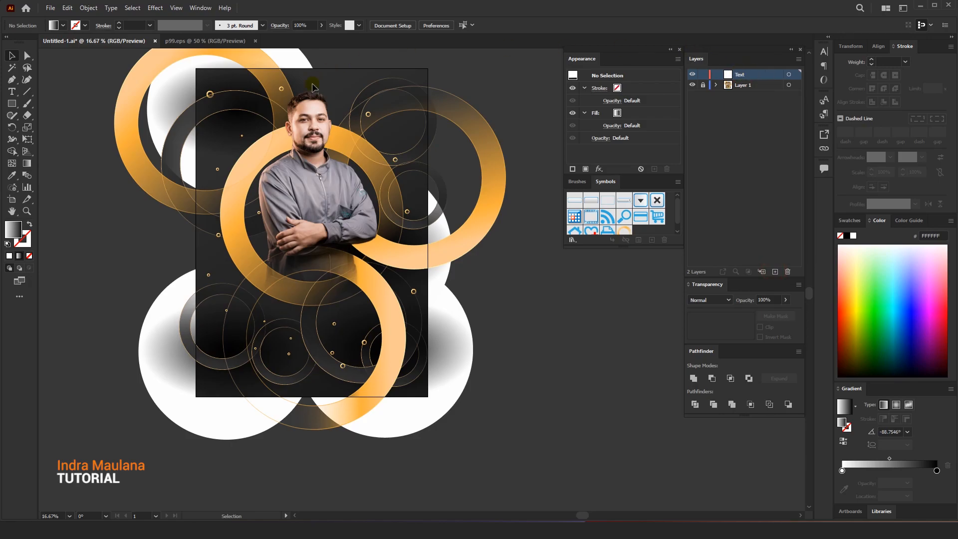
Step: Paste the copied Music Festival text elements onto the Text layer and group them
left_click(67, 7)
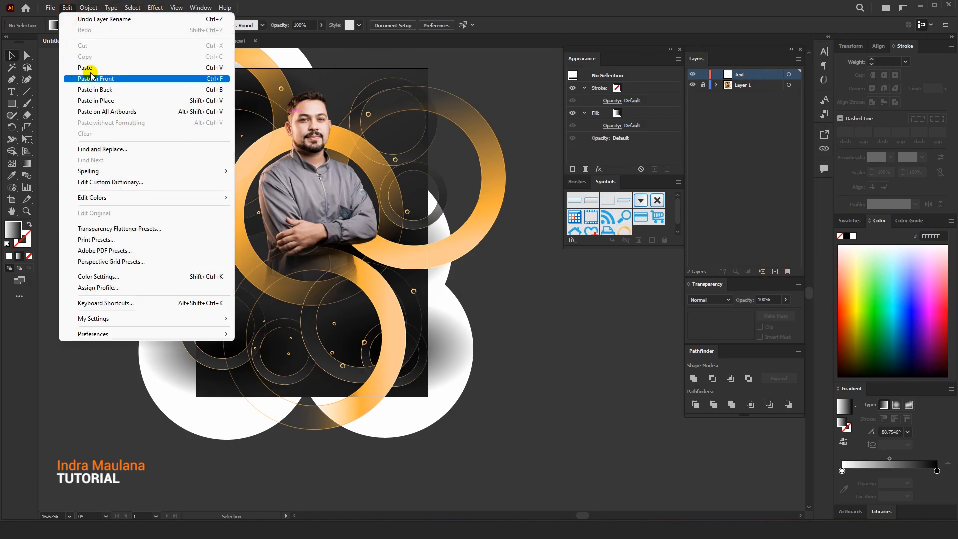
left_click(65, 79)
right_click(261, 140)
left_click(287, 218)
Step: Center the text group horizontally and vertically on the artboard and scale it up to fill the poster
left_click_drag(275, 160, 382, 320)
left_click(384, 25)
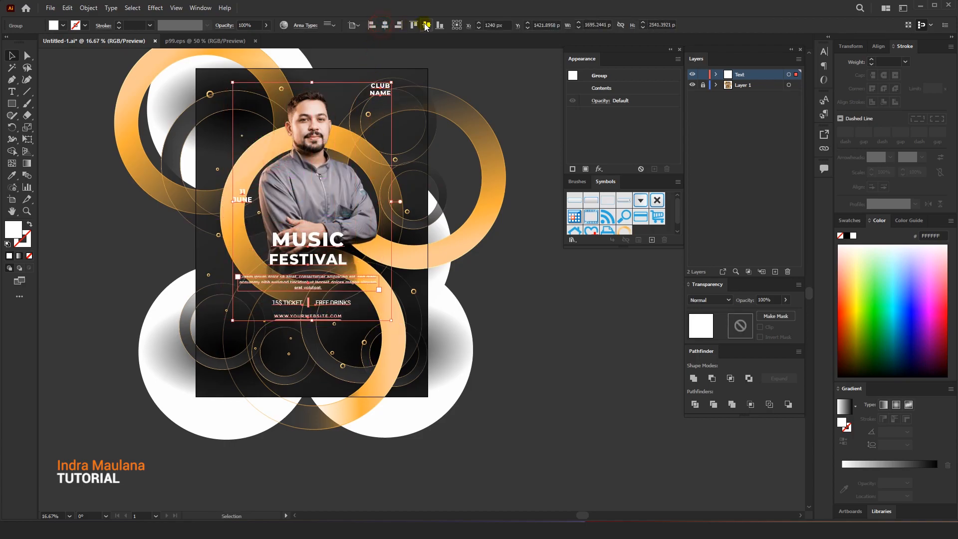
left_click(426, 25)
left_click_drag(395, 354, 416, 389)
left_click(567, 381)
Step: Lock the Text layer, unlock Layer 1 and make Layer 1 the active layer
left_click_drag(538, 366, 523, 364)
left_click_drag(488, 286, 529, 318)
scroll(497, 304, "down", 1)
scroll(497, 304, "up", 1)
scroll(527, 309, "down", 1)
left_click_drag(558, 346, 504, 342)
scroll(545, 320, "down", 1)
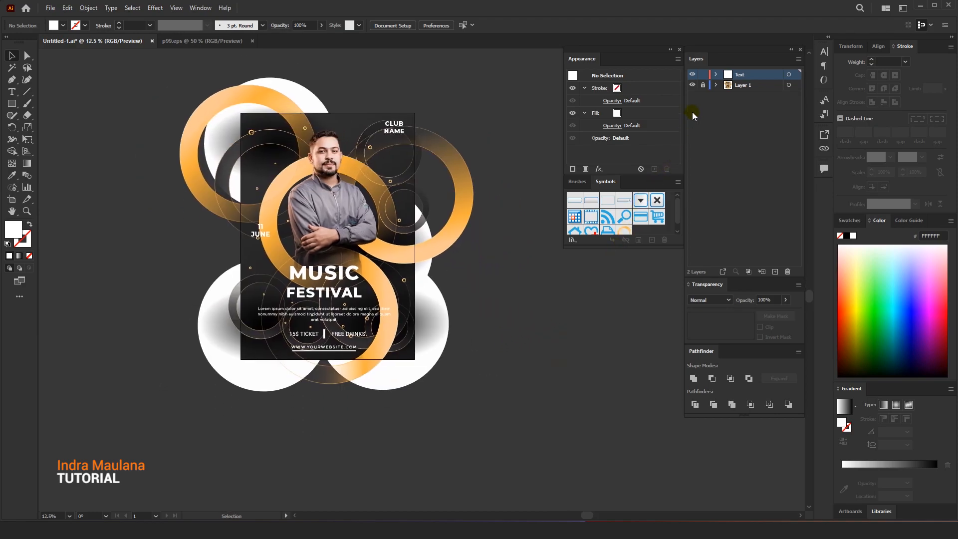
left_click(740, 85)
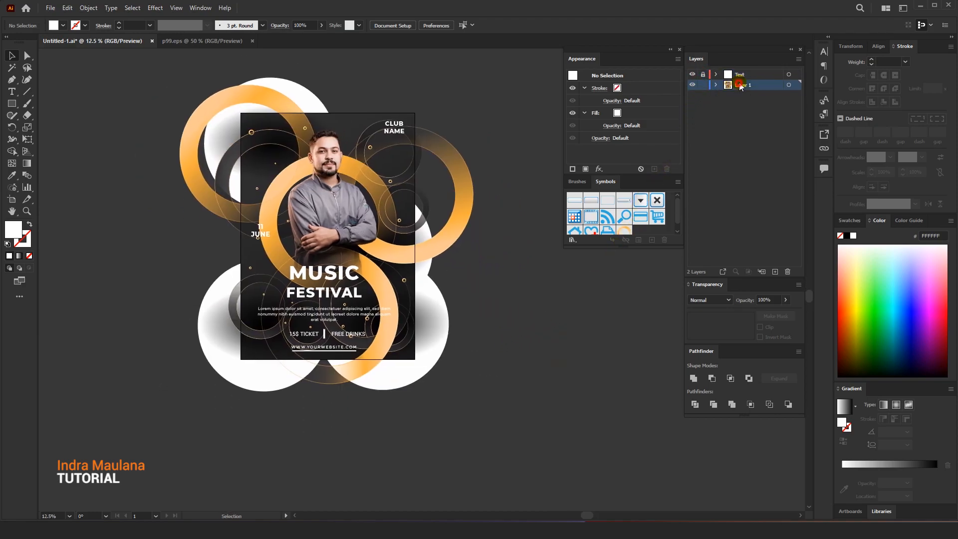
Step: Unlock all objects on Layer 1 and paste a copy of the dark background rectangle in front of the original
left_click(88, 8)
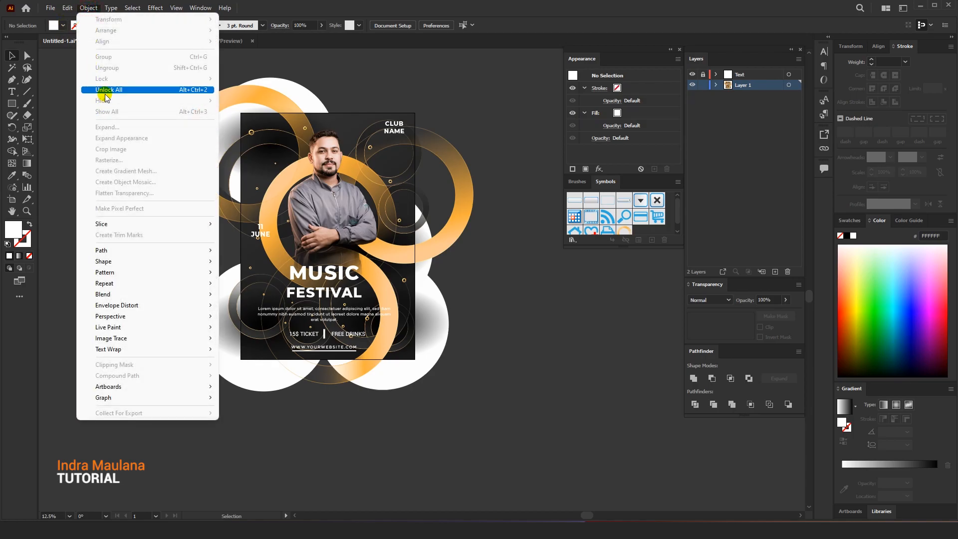
left_click(108, 91)
left_click(68, 8)
left_click(79, 57)
left_click(68, 8)
left_click(87, 78)
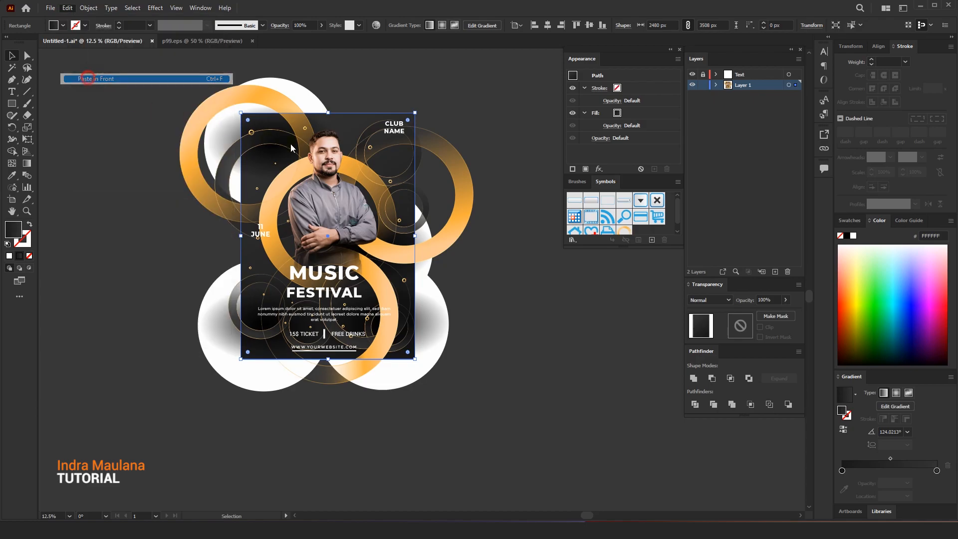
Step: Bring the copied rectangle to the front and use it as a clipping mask for all the Layer 1 artwork
right_click(330, 155)
mouse_move(367, 342)
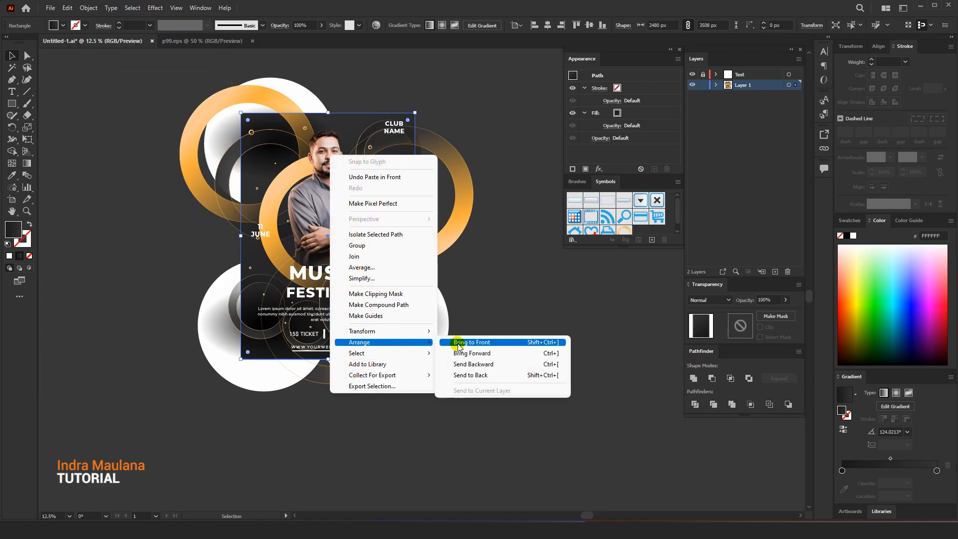
left_click(458, 344)
key("ctrl+a")
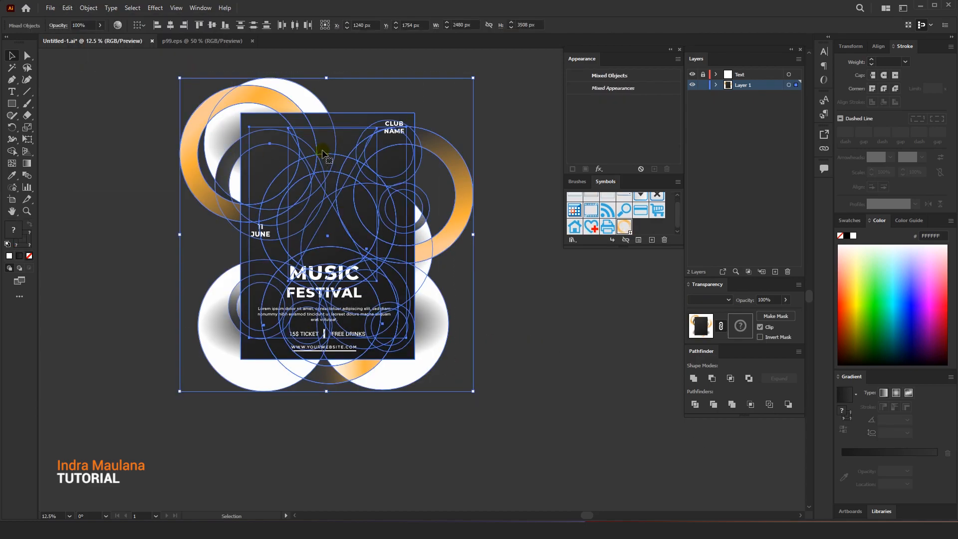
right_click(322, 151)
left_click(360, 240)
left_click(161, 168)
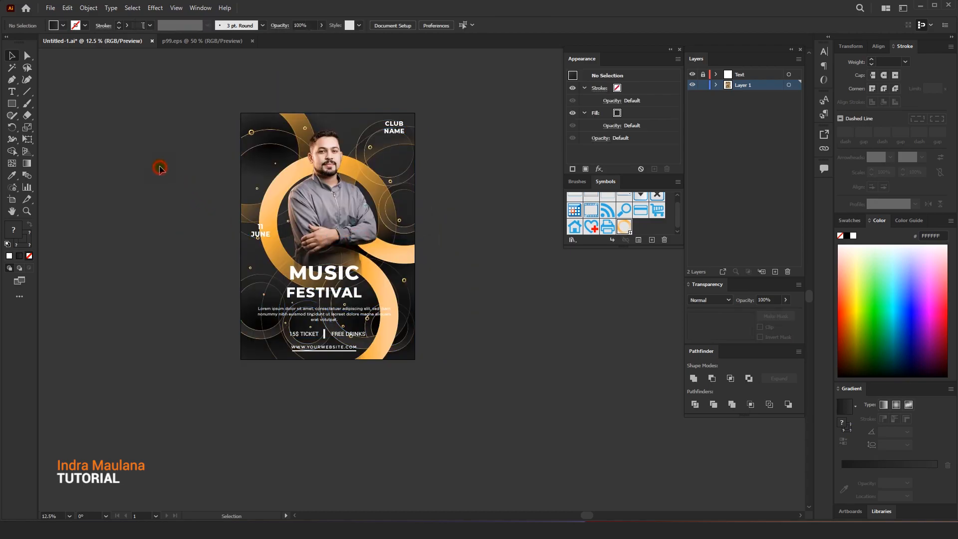
Step: Hide the artboards so the clipped poster stands on a plain white canvas
scroll(160, 168, "up", 1)
key("ctrl+shift+h")
left_click_drag(172, 197, 135, 185)
scroll(139, 187, "down", 1)
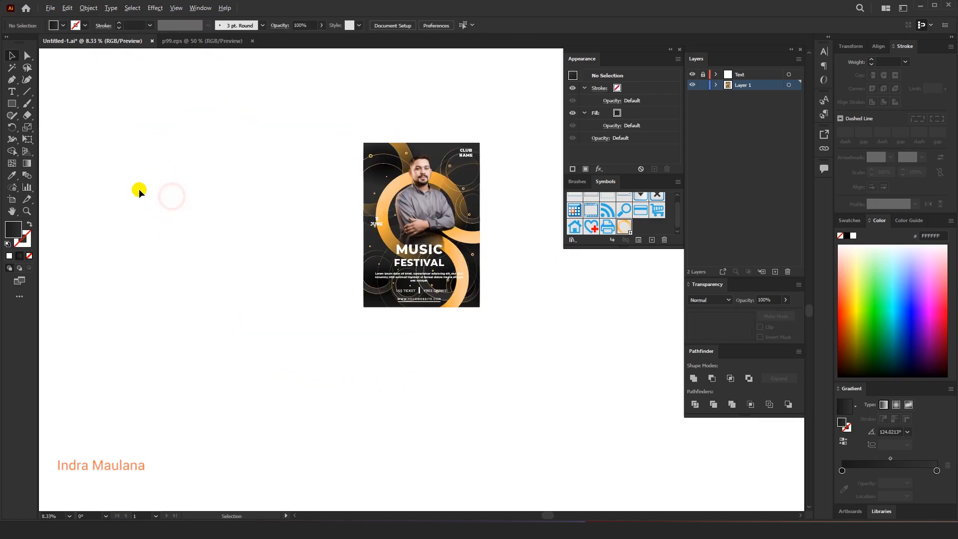
scroll(278, 190, "up", 1)
left_click_drag(372, 204, 235, 186)
scroll(268, 195, "up", 1)
Step: Isolate the clipped artwork, angle the lower orange ring's gradient to about 118° with its FBB03B stop at about 38%, and exit isolation
right_click(487, 292)
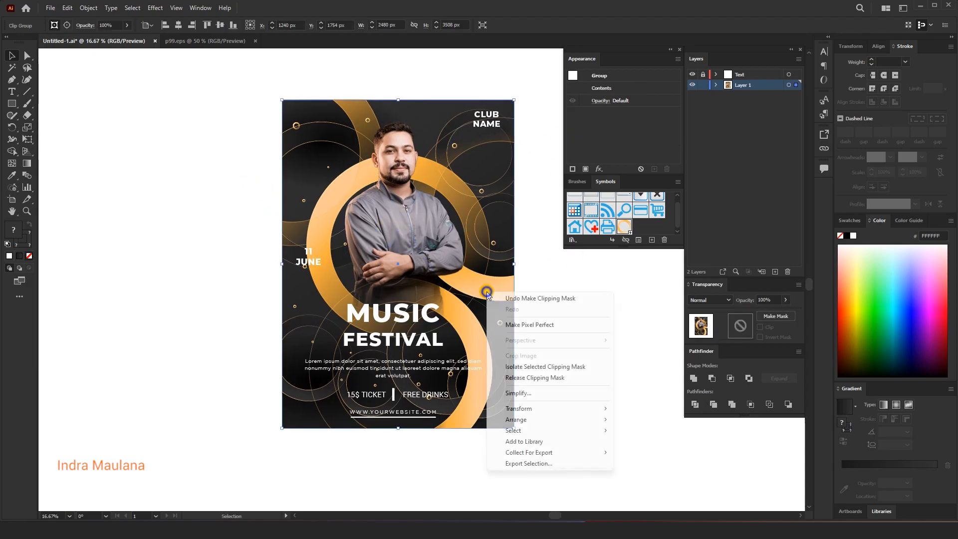
left_click(529, 365)
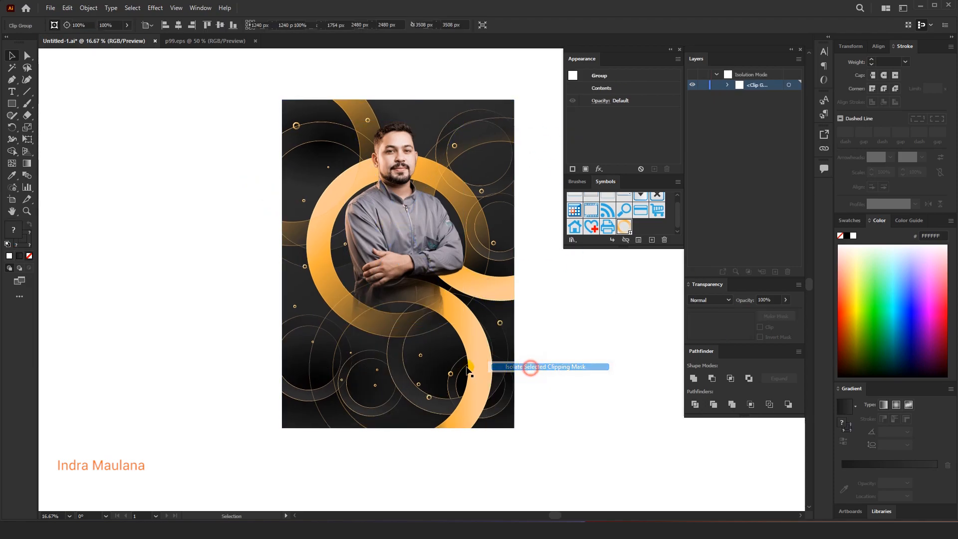
double_click(472, 338)
left_click(471, 337)
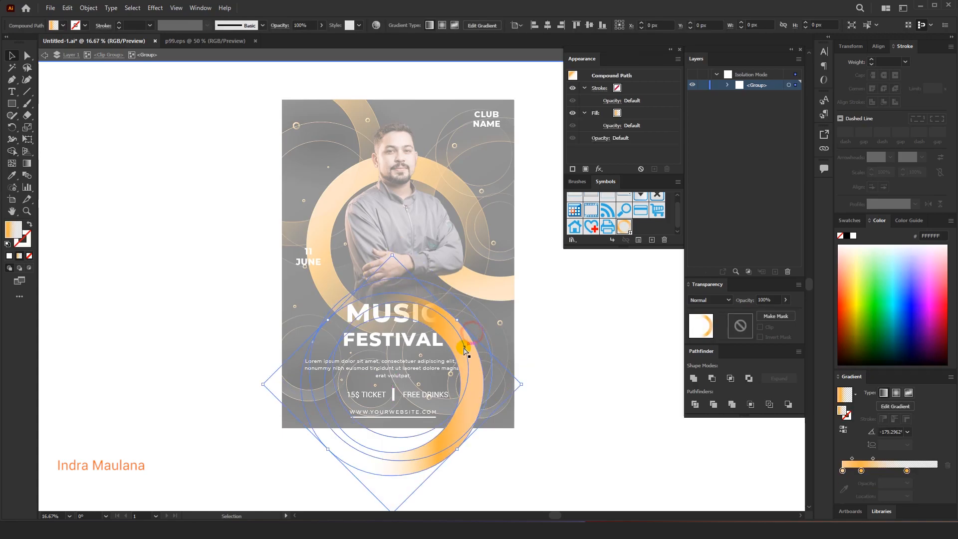
key("g")
mouse_move(386, 323)
left_mouse_down()
mouse_move(396, 419)
mouse_move(415, 459)
mouse_move(353, 314)
mouse_move(321, 282)
left_mouse_up()
left_click_drag(426, 416, 407, 385)
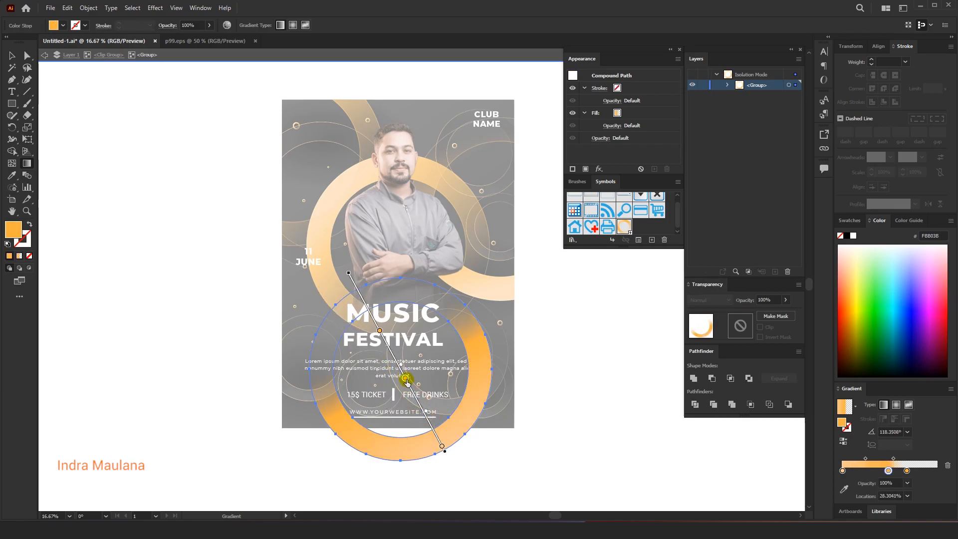
double_click(344, 62)
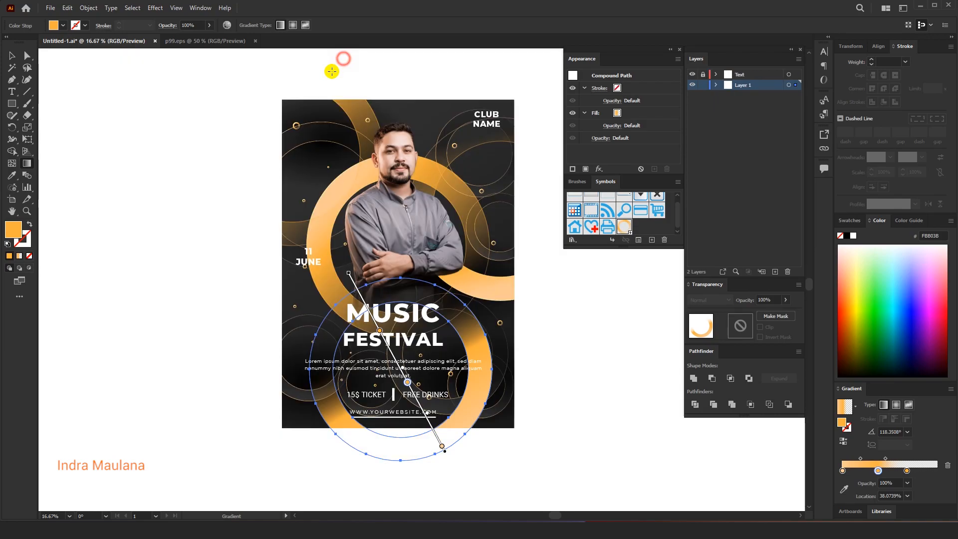
left_click(205, 145)
Step: Examine the finished poster as a whole and up close
scroll(199, 187, "down", 1)
left_click_drag(198, 188, 208, 224)
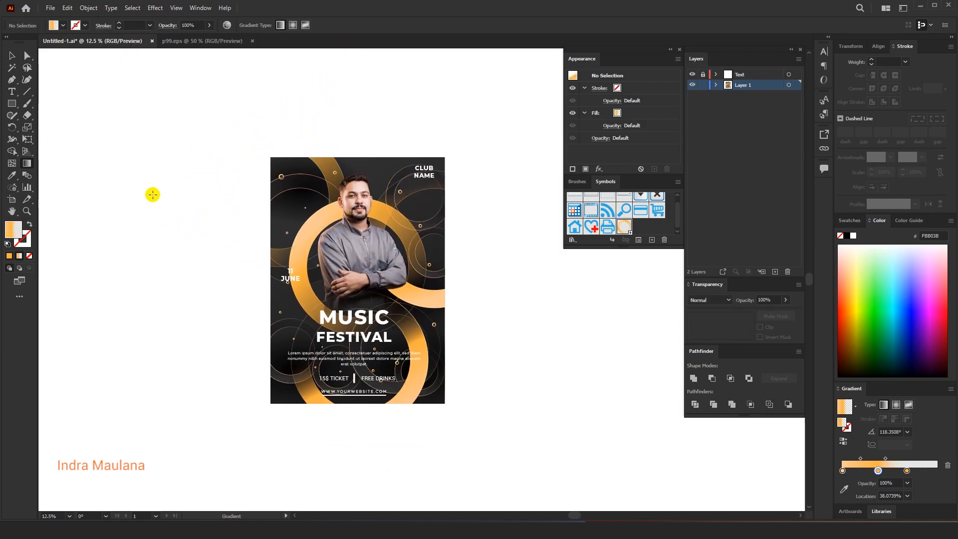
left_click(13, 57)
scroll(328, 131, "up", 1)
scroll(327, 131, "down", 1)
left_click_drag(322, 138, 305, 133)
scroll(431, 142, "up", 1)
scroll(457, 222, "down", 1)
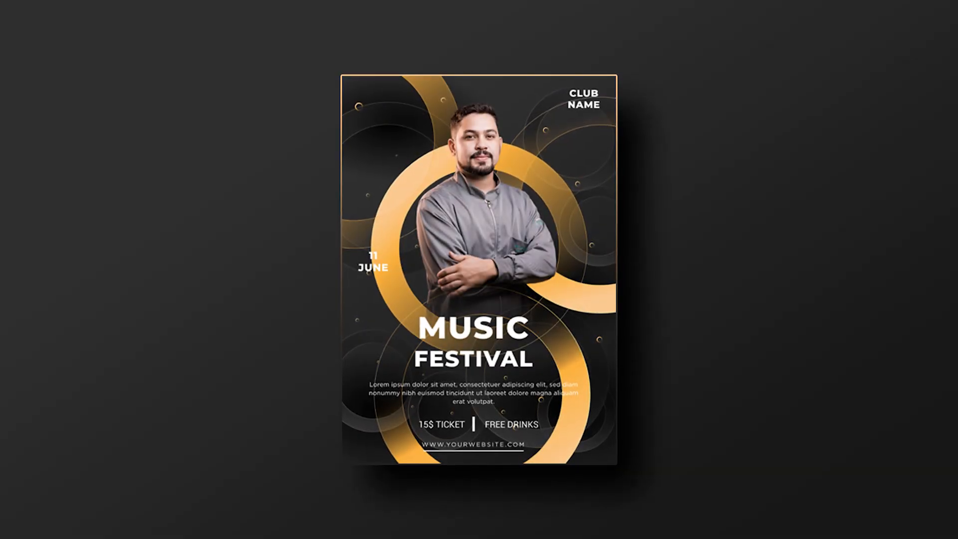